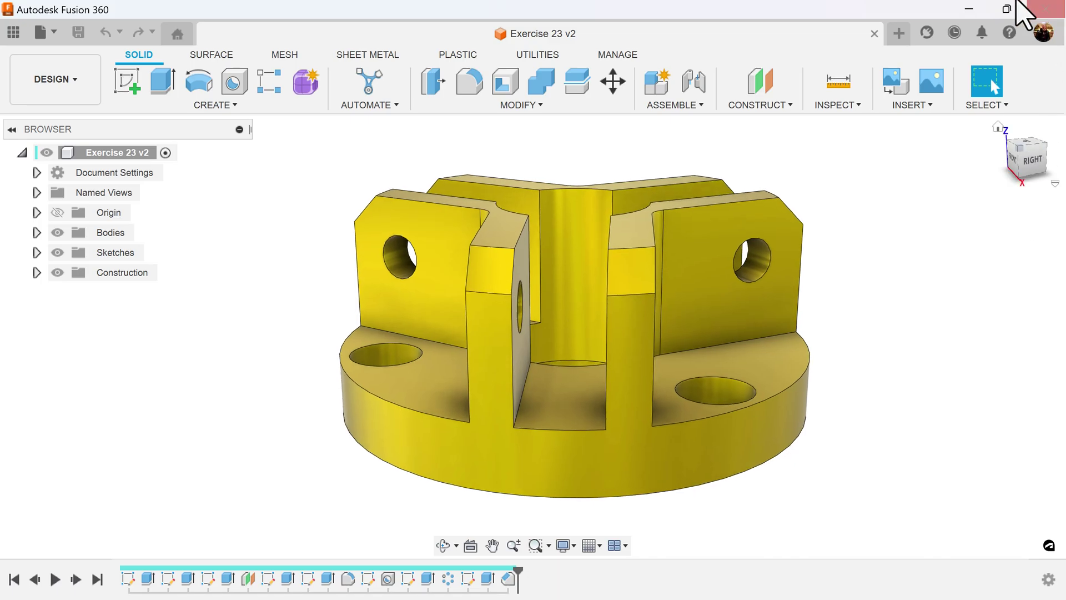
# Start a new design and add a new empty component under the root
pyautogui.click(900, 34)
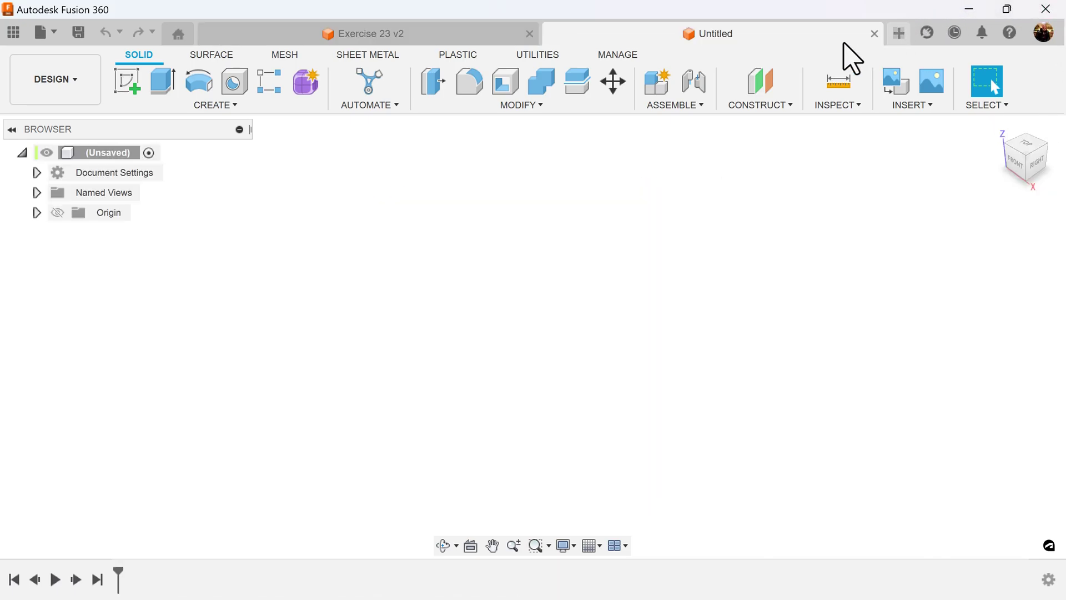
pyautogui.rightClick(115, 149)
pyautogui.click(140, 161)
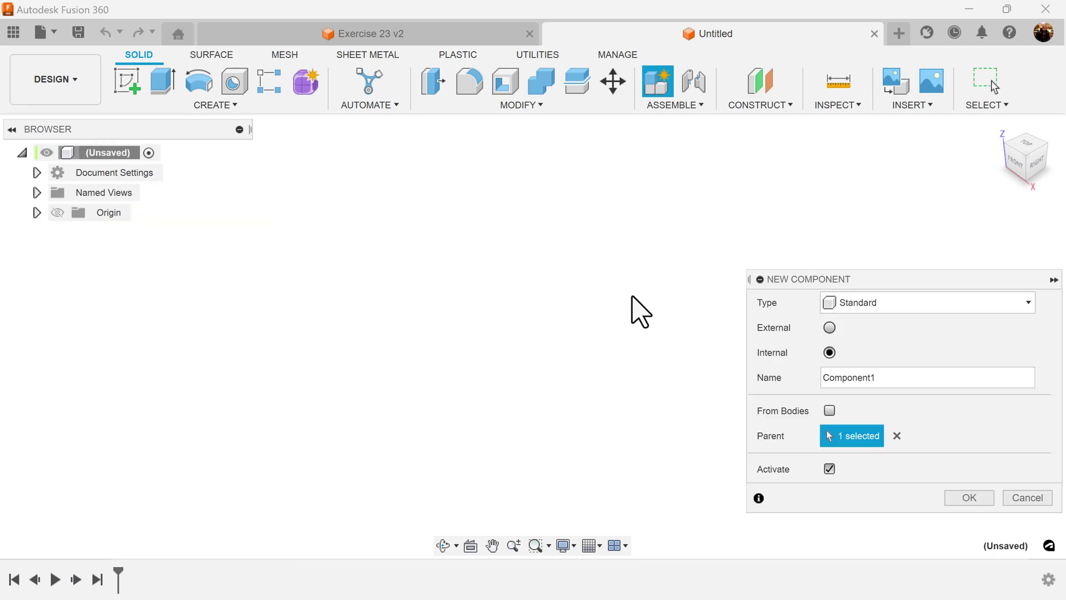
pyautogui.click(970, 497)
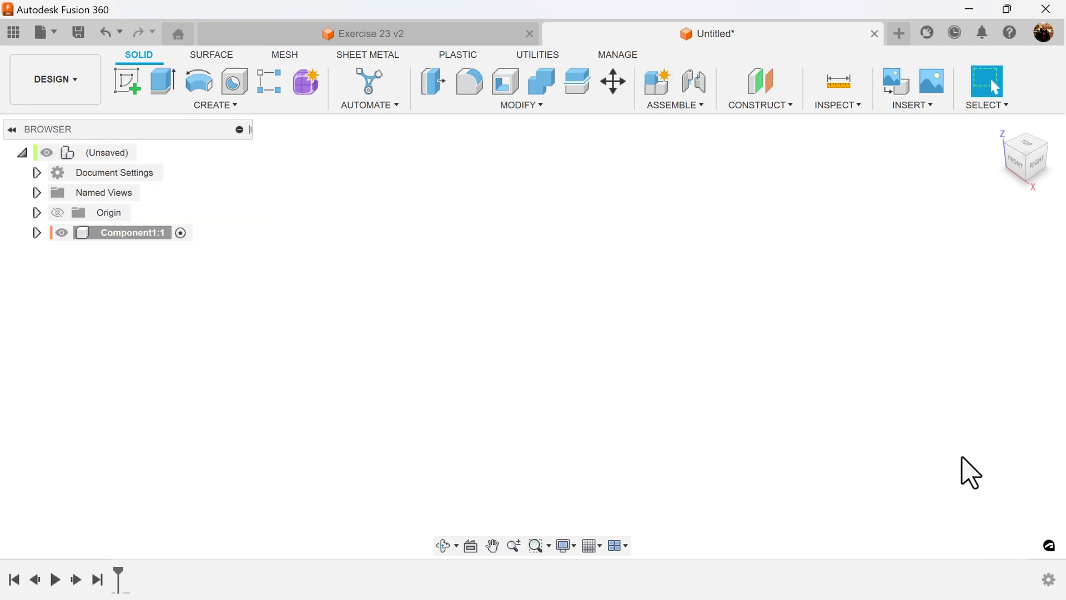
# Sketch a 40 mm diameter circle centred on the origin on the horizontal plane
pyautogui.click(1026, 145)
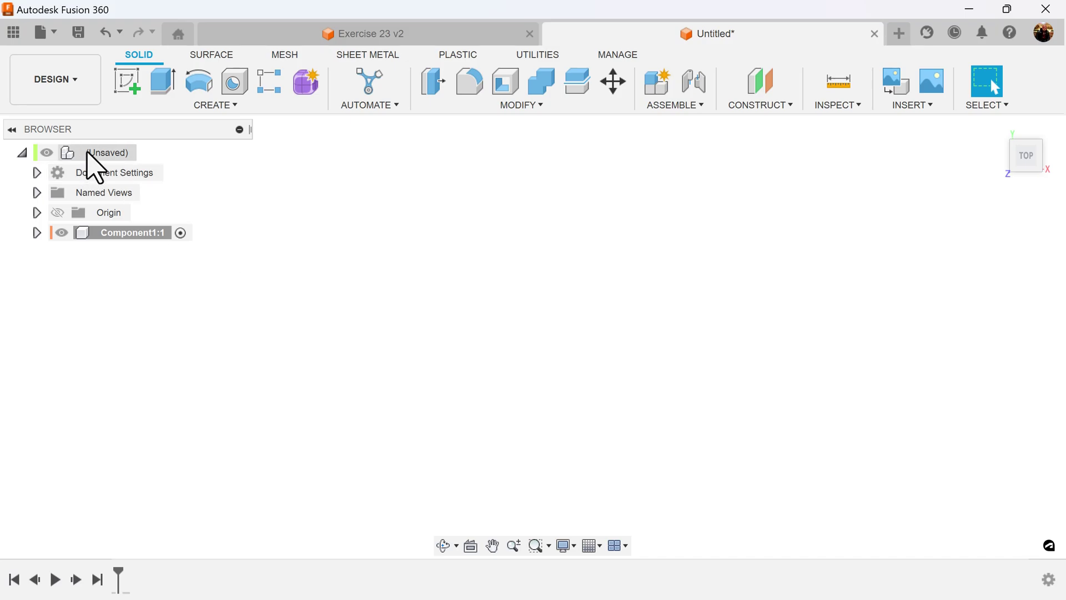
pyautogui.click(131, 89)
pyautogui.click(555, 325)
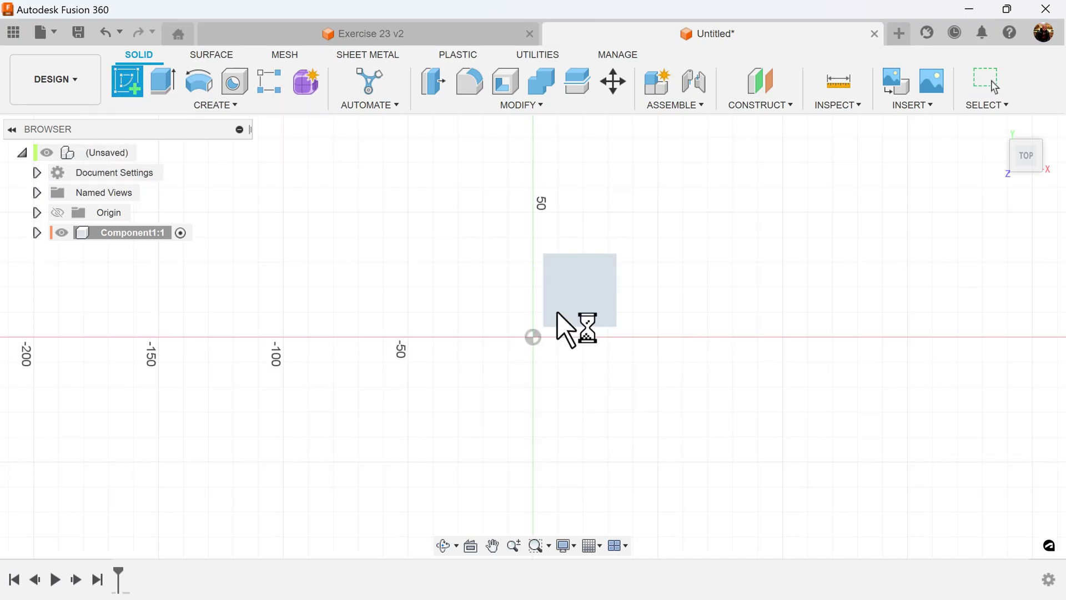
pyautogui.click(199, 83)
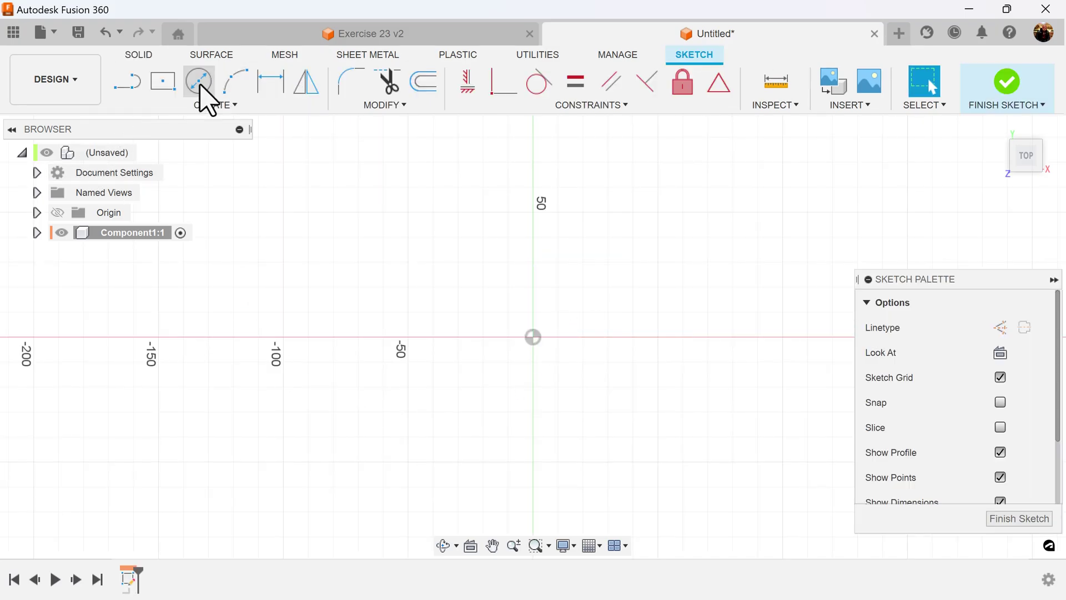
pyautogui.click(533, 337)
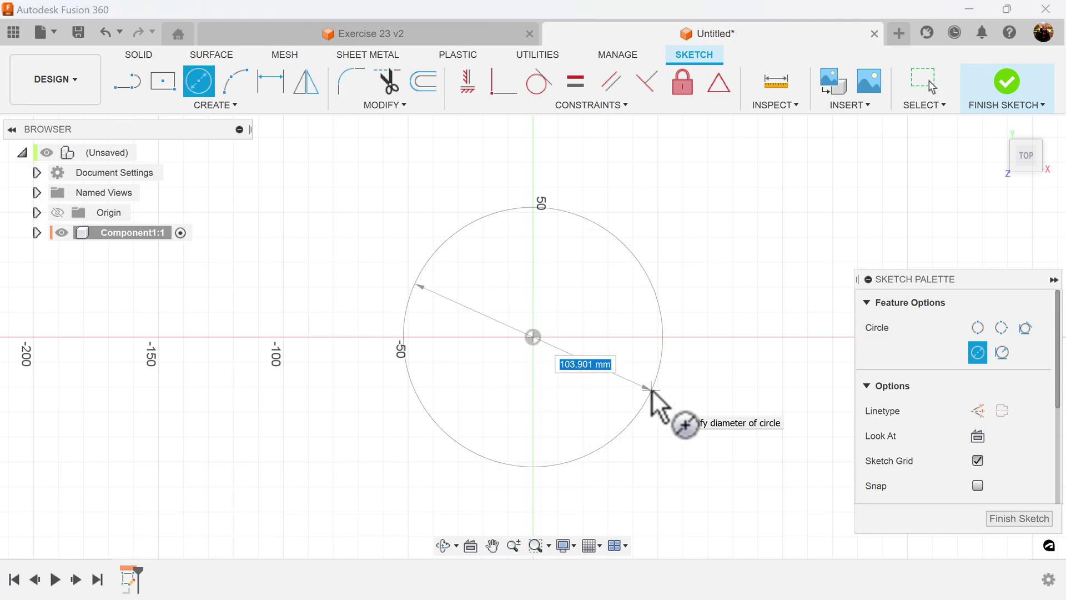
pyautogui.write('40')
pyautogui.press('Return')
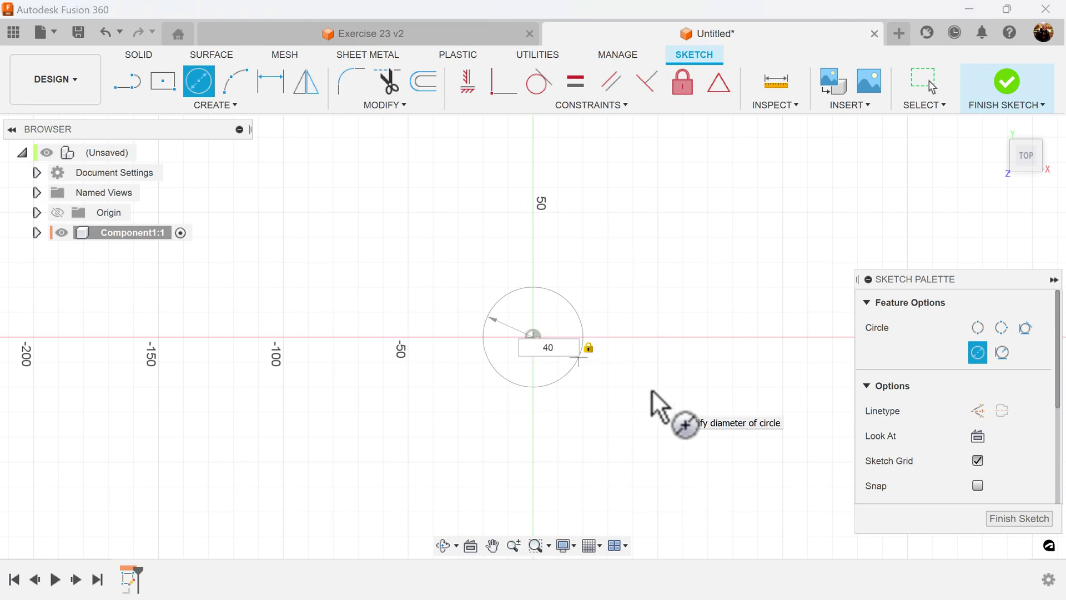
pyautogui.press('Escape')
pyautogui.scroll(4, 652, 391)
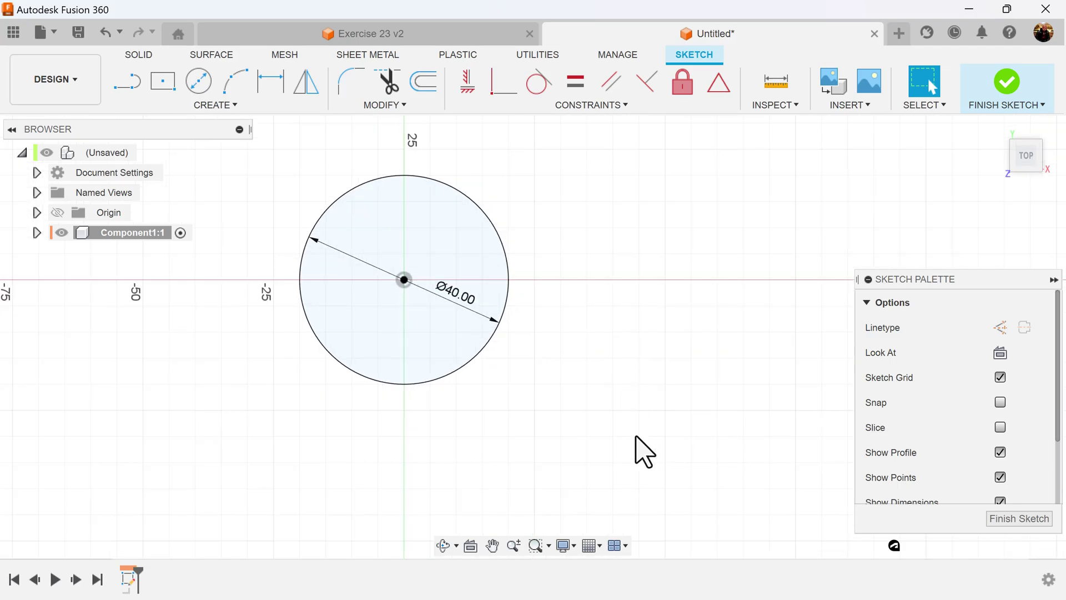
# Extrude the 40 mm circle 2 mm into a thin disc
pyautogui.press('e')
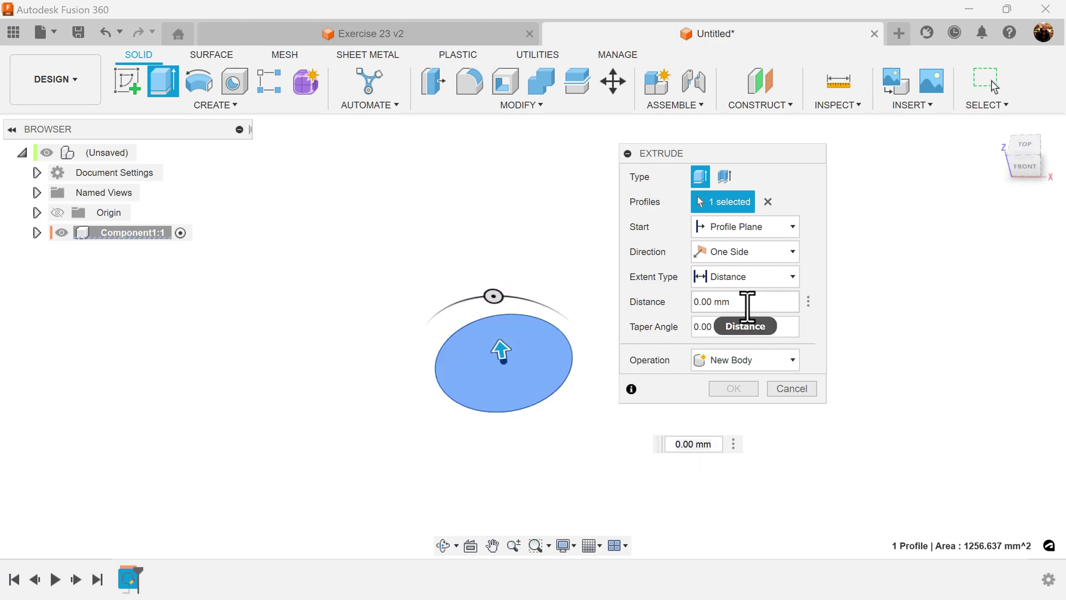
pyautogui.click(744, 304)
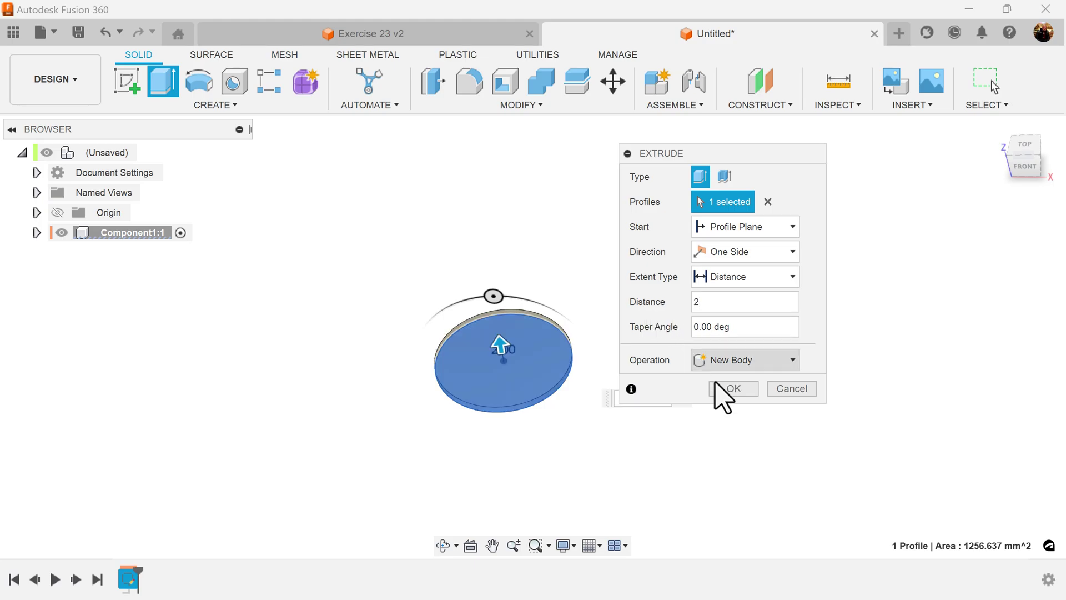
pyautogui.click(736, 388)
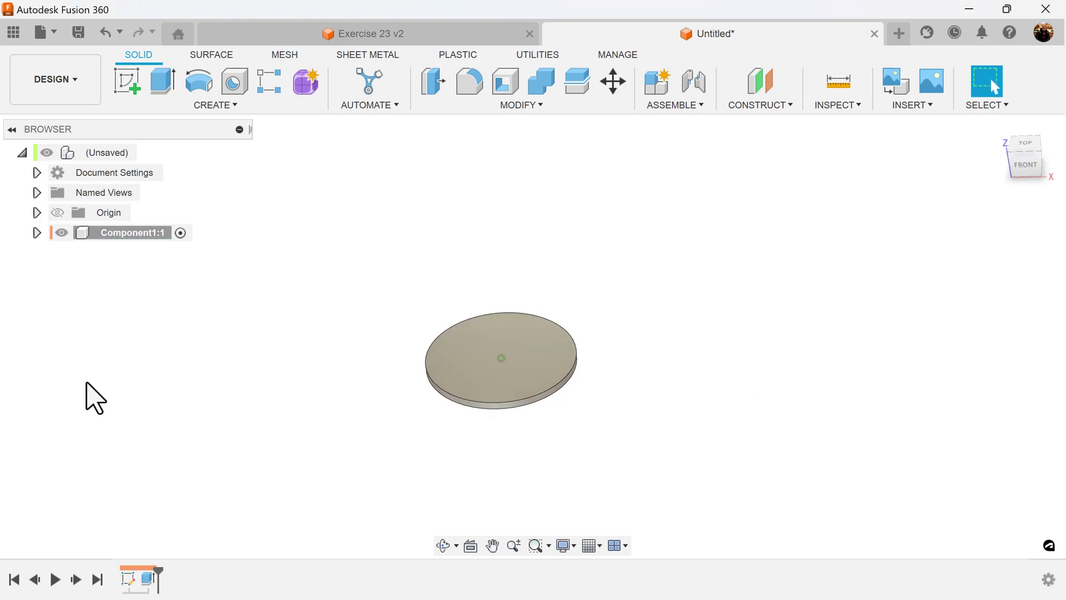
pyautogui.scroll(5, 482, 375)
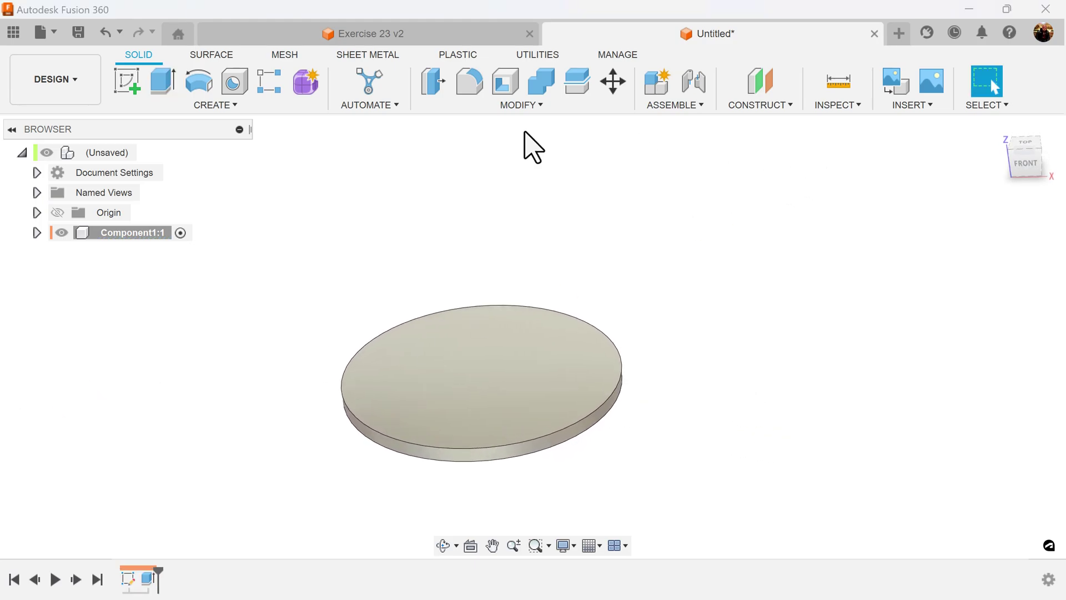
# Sketch a 34 mm diameter circle at the origin on the disc's top face
pyautogui.click(122, 84)
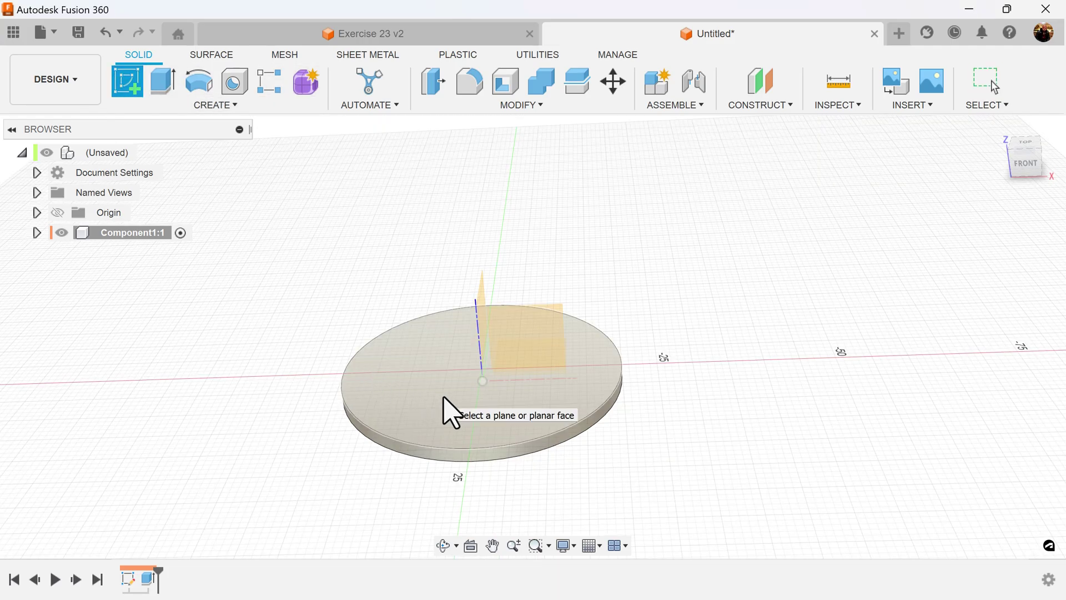
pyautogui.click(451, 412)
pyautogui.scroll(5, 605, 397)
pyautogui.moveTo(607, 395)
pyautogui.mouseDown(button='middle')
pyautogui.moveTo(685, 388)
pyautogui.moveTo(767, 428)
pyautogui.moveTo(755, 431)
pyautogui.mouseUp(button='middle')
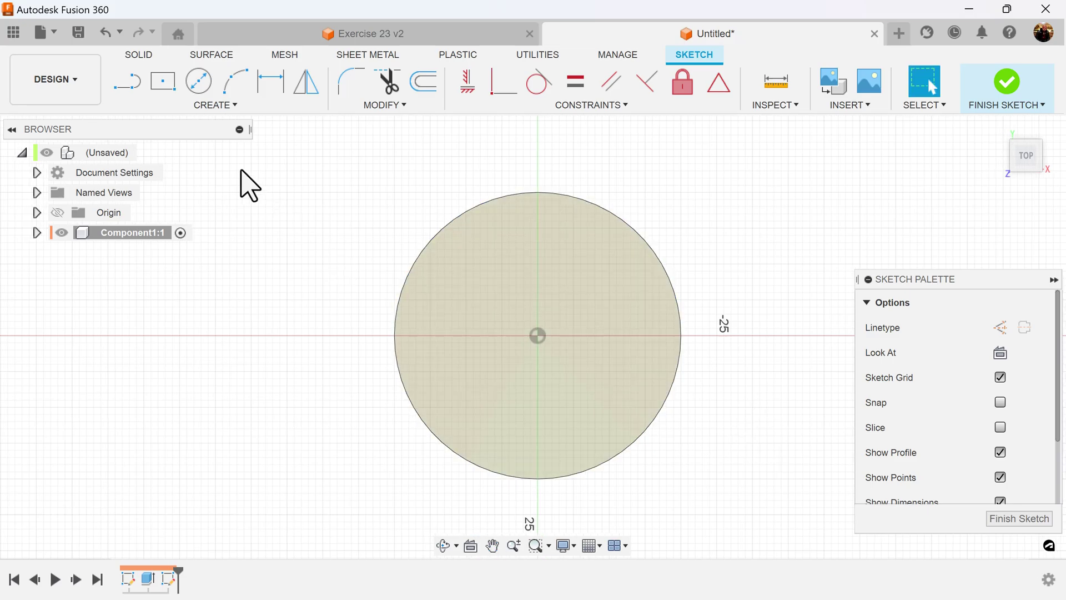
pyautogui.click(206, 88)
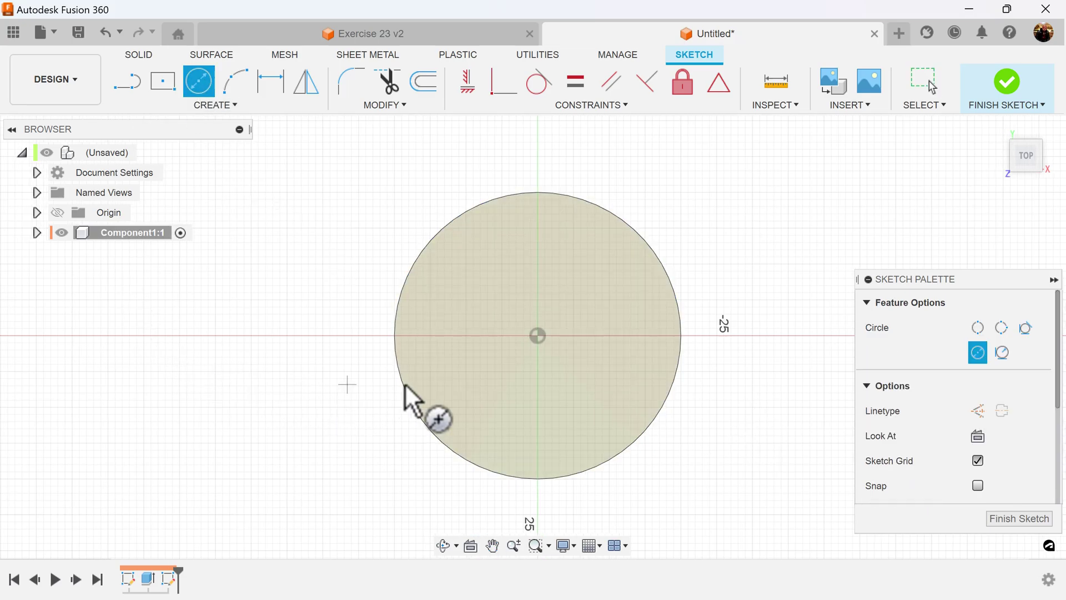
pyautogui.click(538, 335)
pyautogui.write('34')
pyautogui.press('Return')
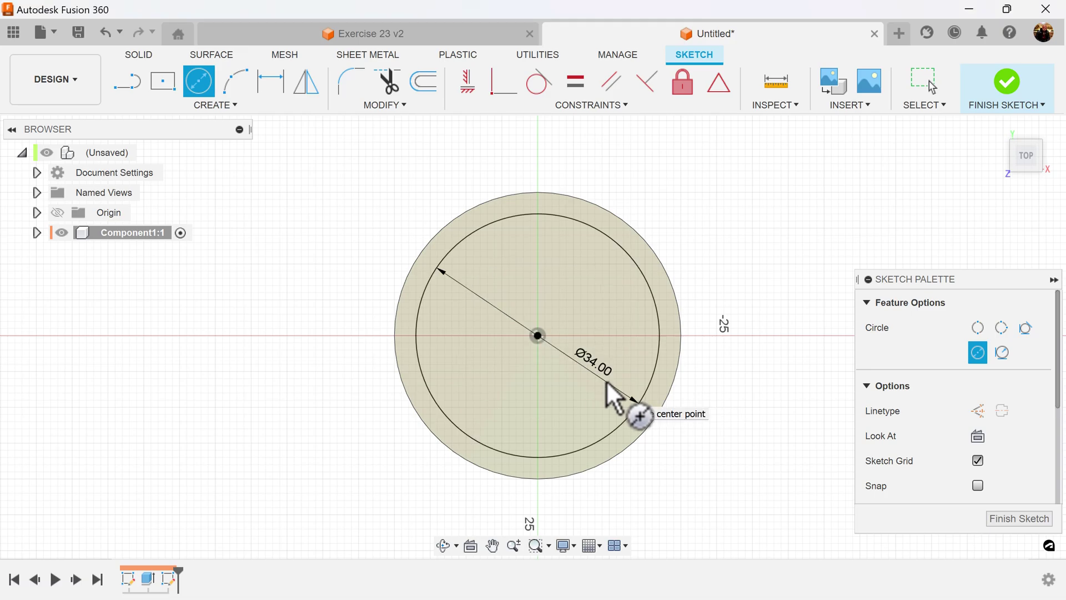
# Extrude the 34 mm circle 3 mm, joined to the disc
pyautogui.keyDown('shift'); pyautogui.moveTo(607, 382); pyautogui.dragTo(666, 291, button='middle'); pyautogui.keyUp('shift')
pyautogui.press('e')
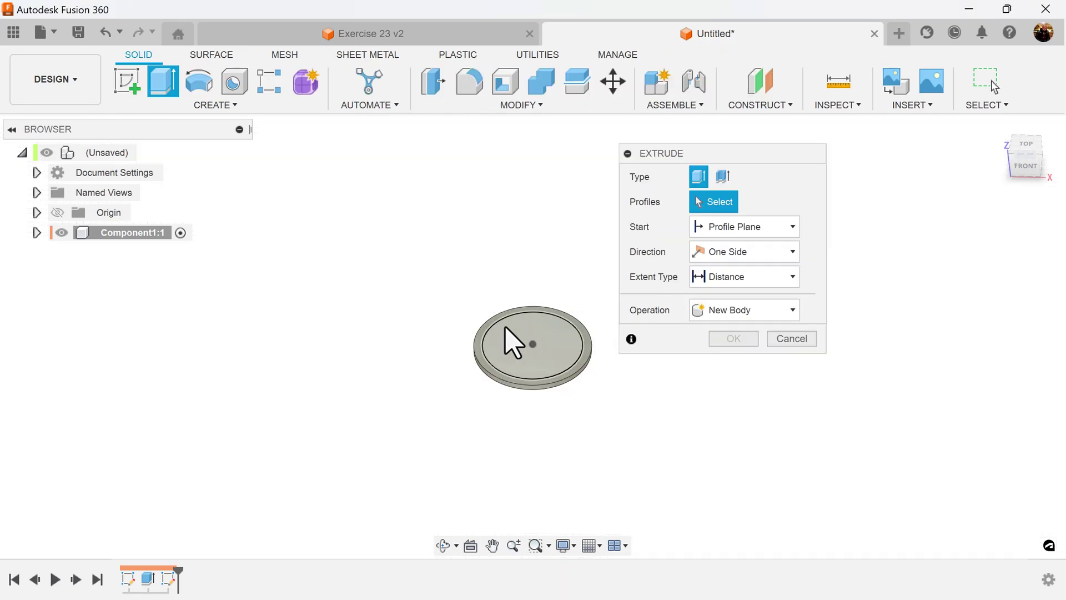
pyautogui.click(508, 337)
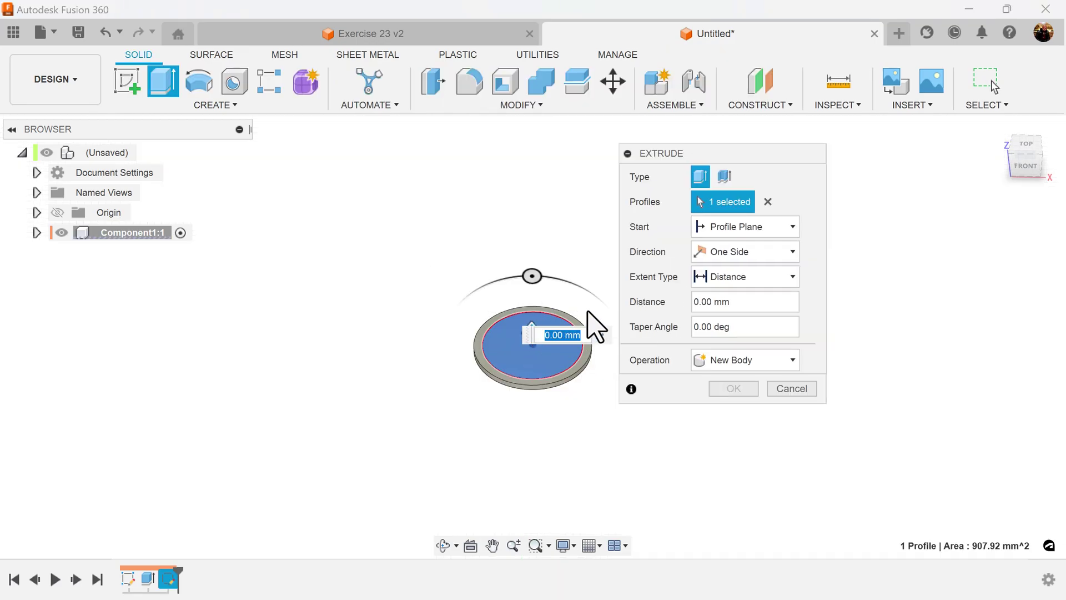
pyautogui.write('3')
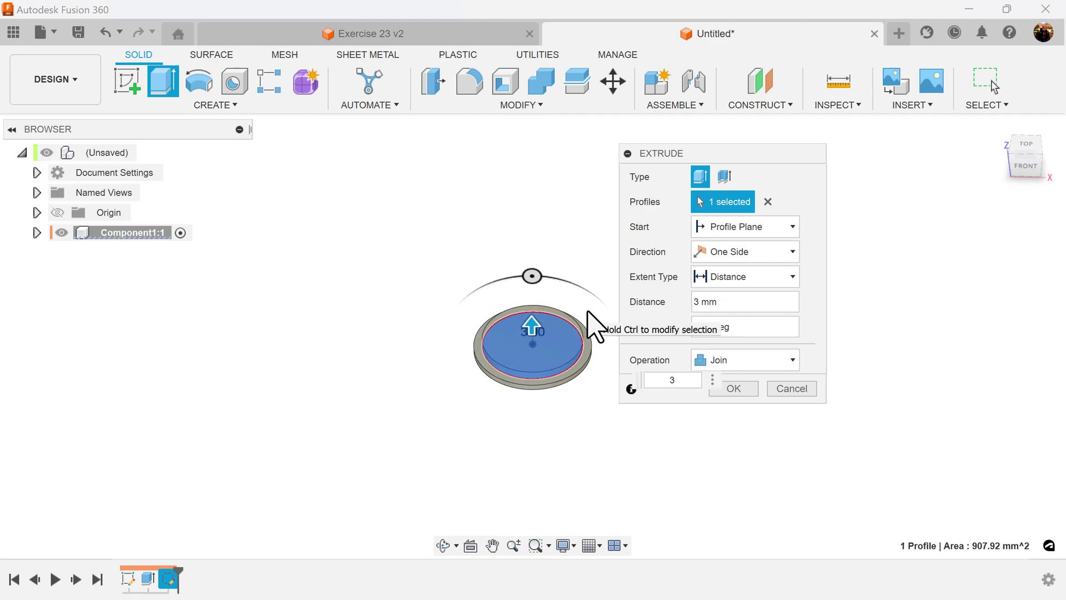
pyautogui.click(757, 390)
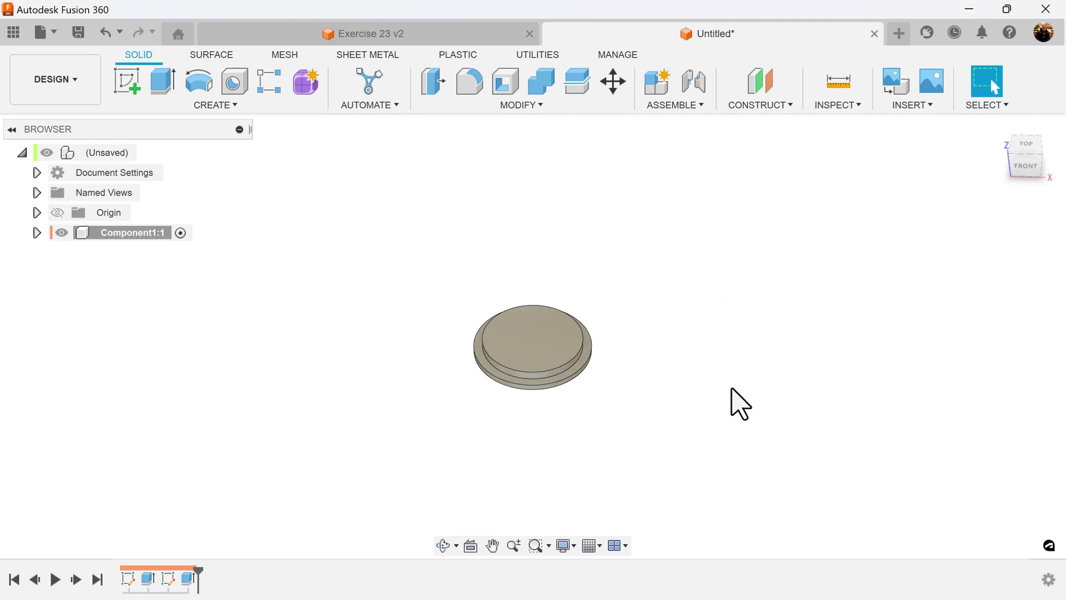
# Sketch a 62 mm diameter circle at the origin on the model's top face
pyautogui.click(122, 89)
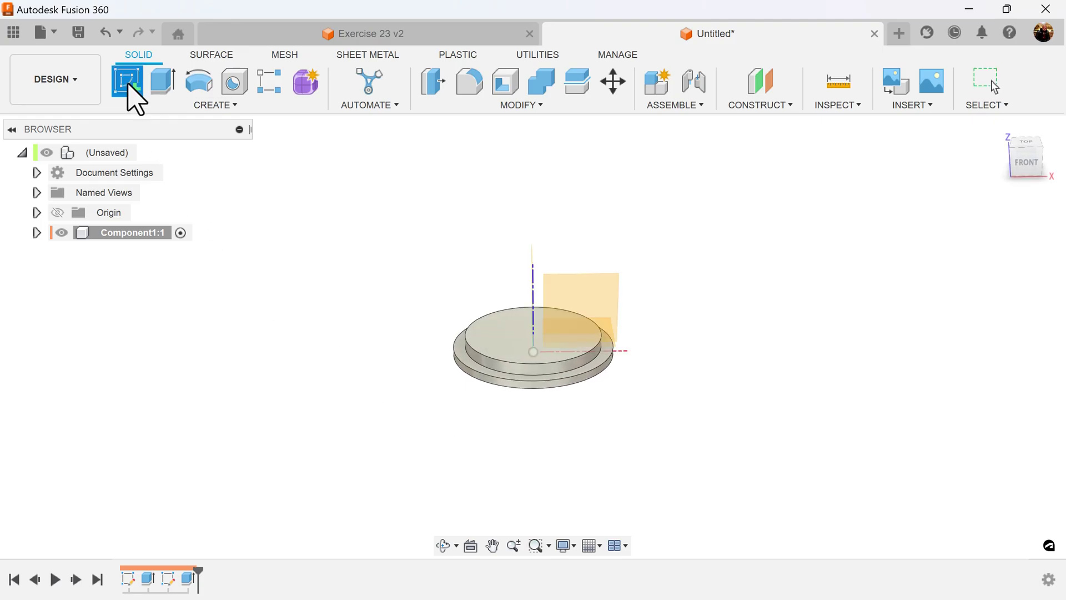
pyautogui.click(504, 340)
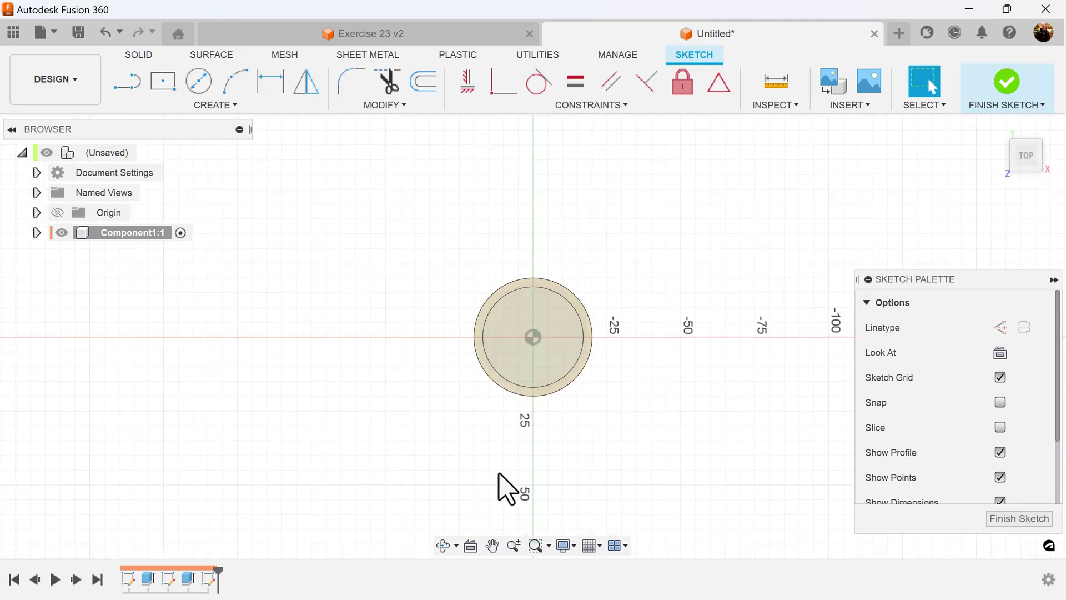
pyautogui.click(201, 84)
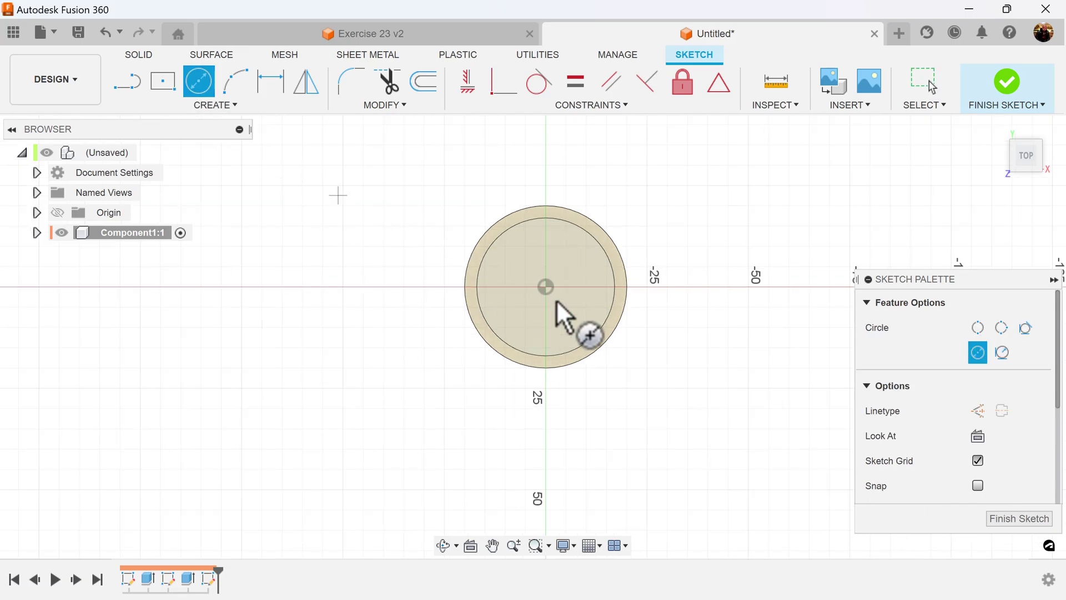
pyautogui.click(544, 286)
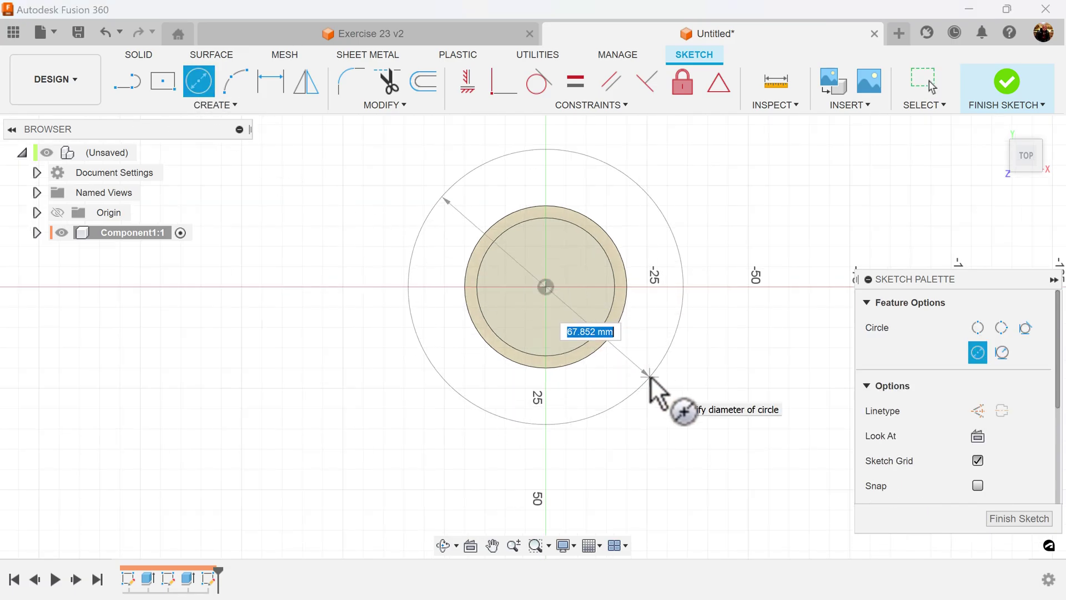
pyautogui.write('62')
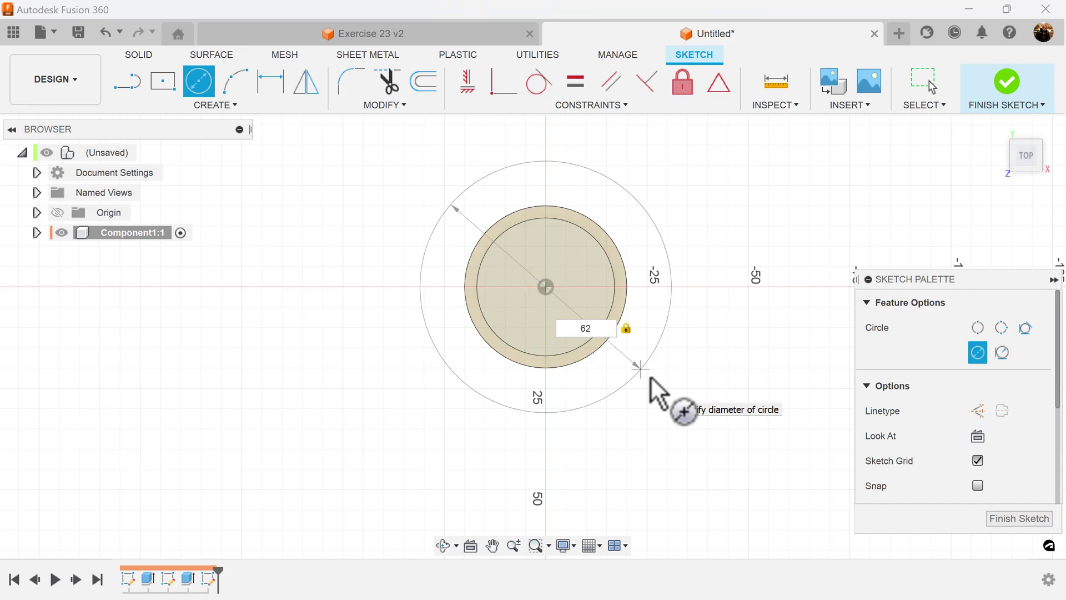
pyautogui.press('Return')
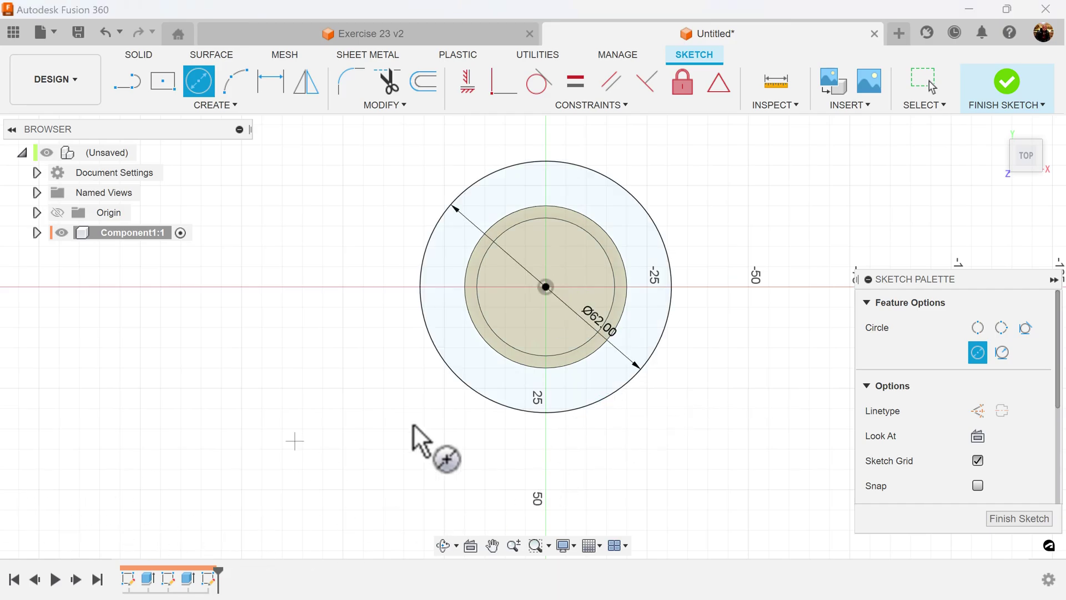
pyautogui.scroll(3, 778, 400)
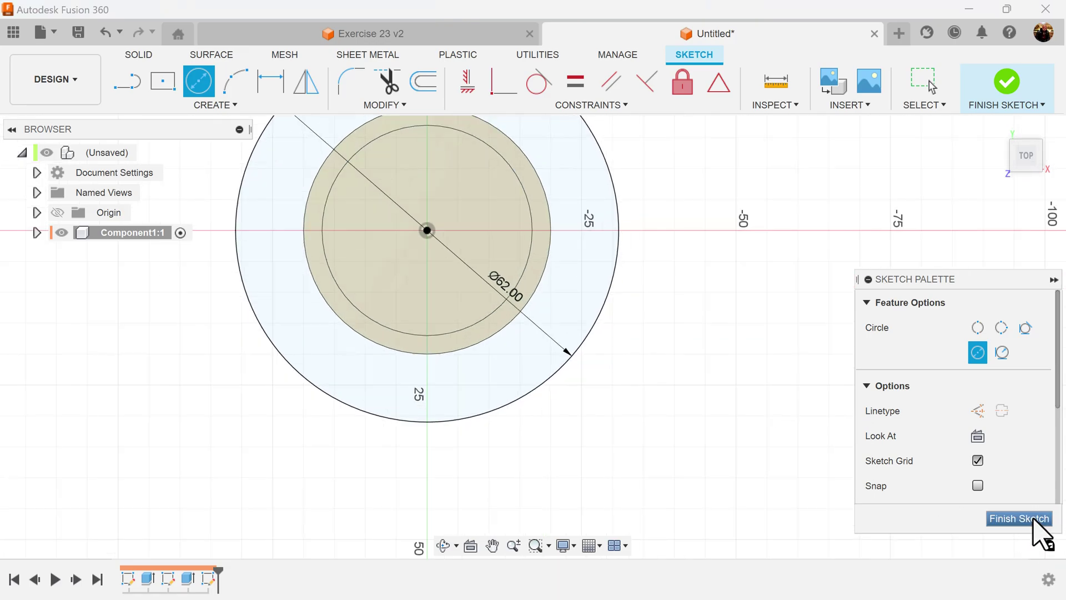
pyautogui.click(1033, 520)
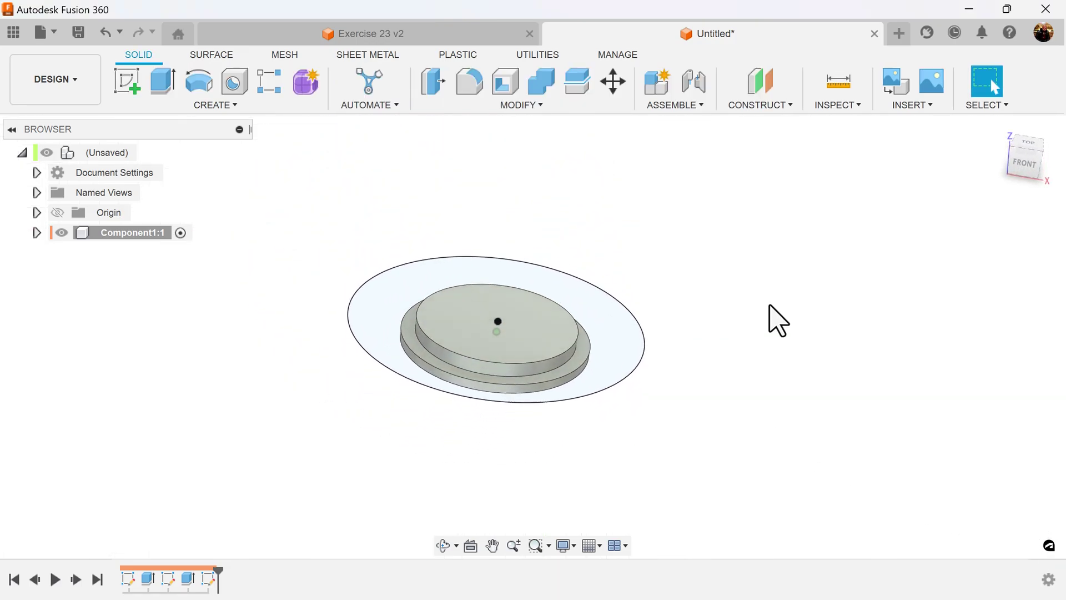
# Extrude both top-face profiles 8 mm as a join
pyautogui.click(166, 89)
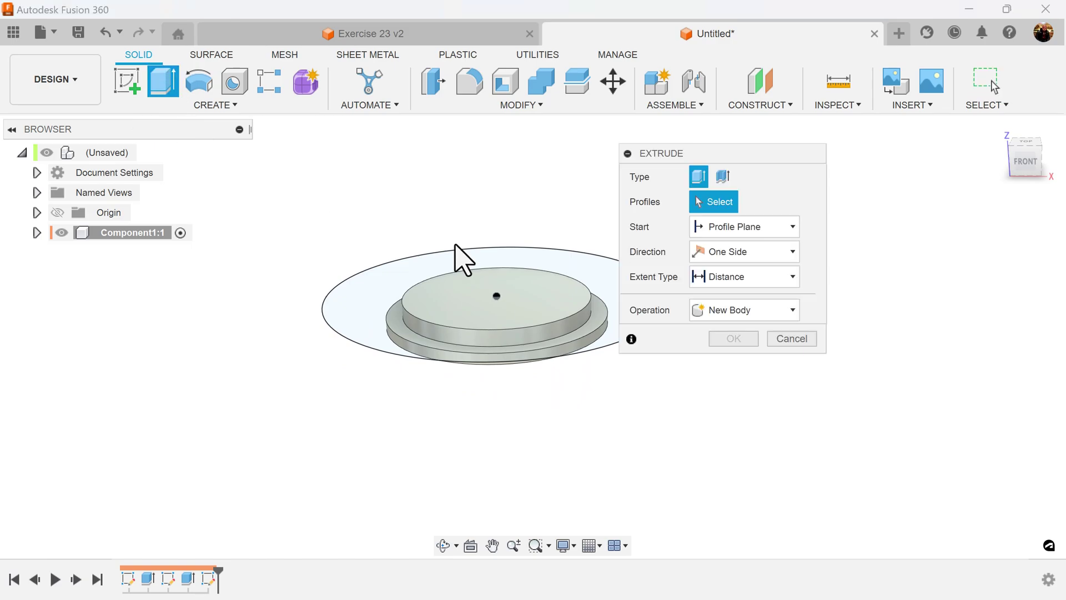
pyautogui.click(503, 281)
pyautogui.click(475, 287)
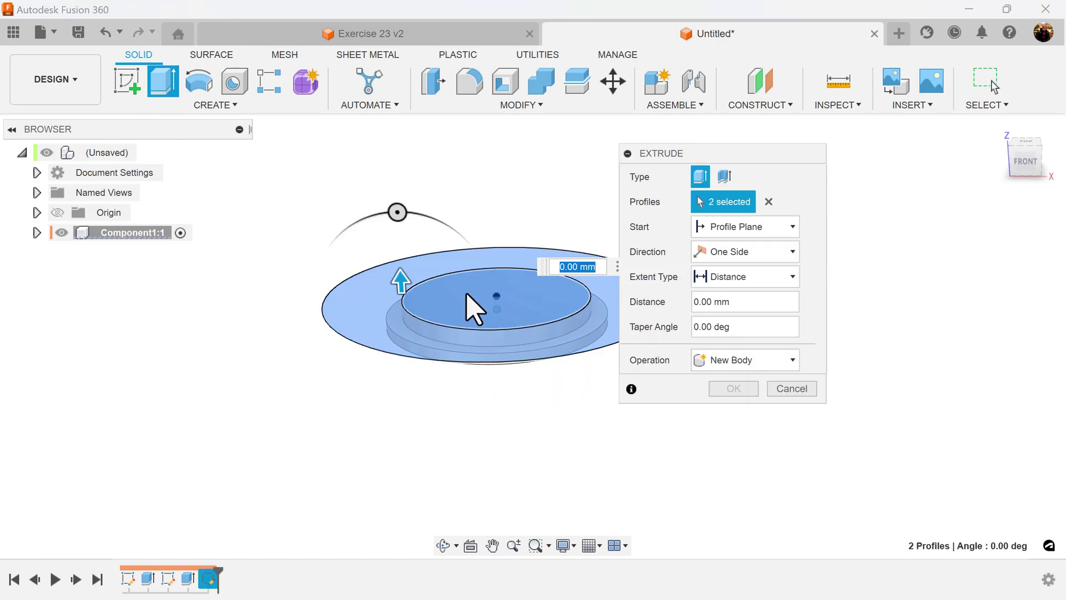
pyautogui.click(752, 299)
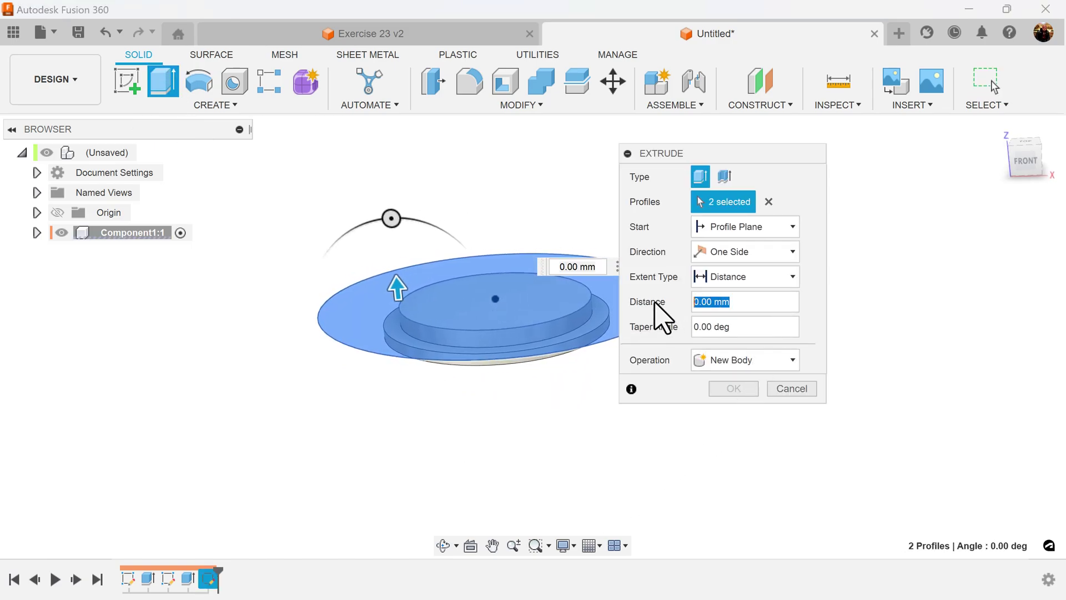
pyautogui.write('8')
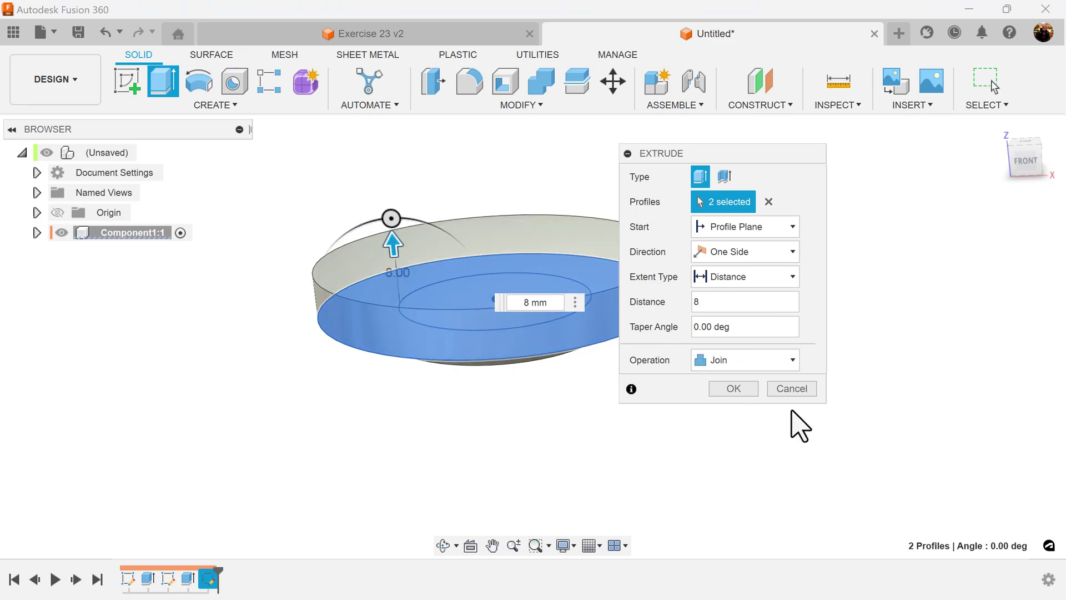
pyautogui.click(736, 389)
pyautogui.scroll(2, 556, 428)
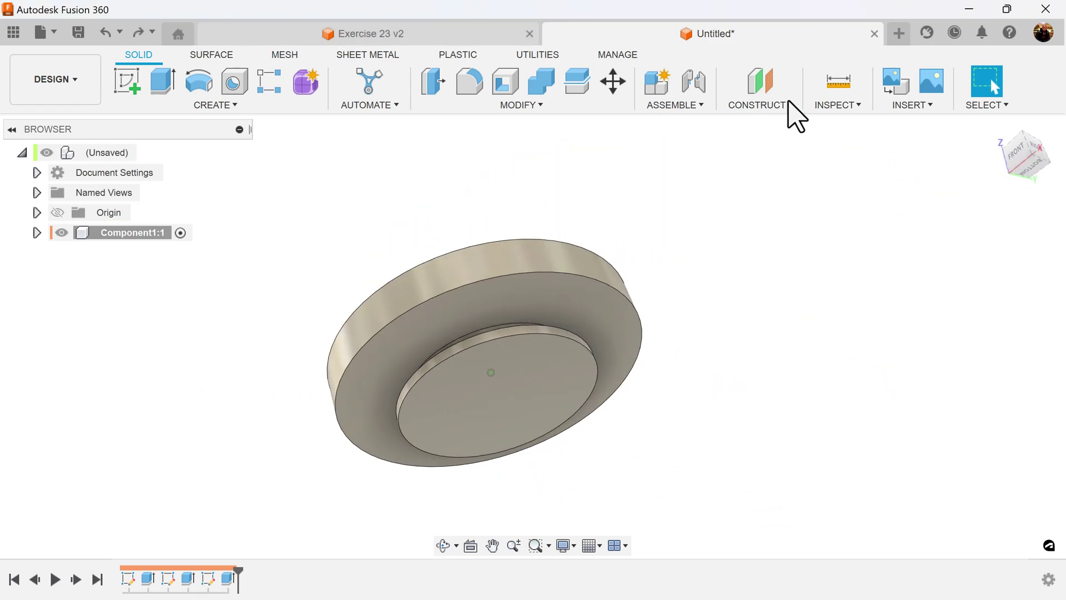
# Create an offset construction plane at -7 mm from the 40 mm disc's bottom face
pyautogui.click(773, 89)
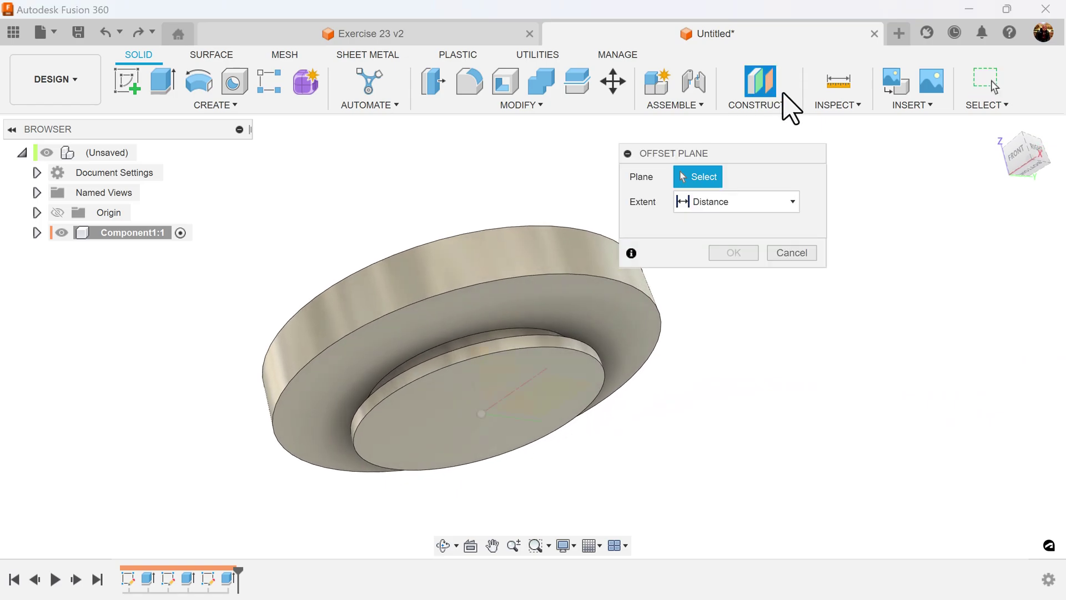
pyautogui.click(442, 405)
pyautogui.moveTo(653, 457); pyautogui.dragTo(696, 438, button='middle')
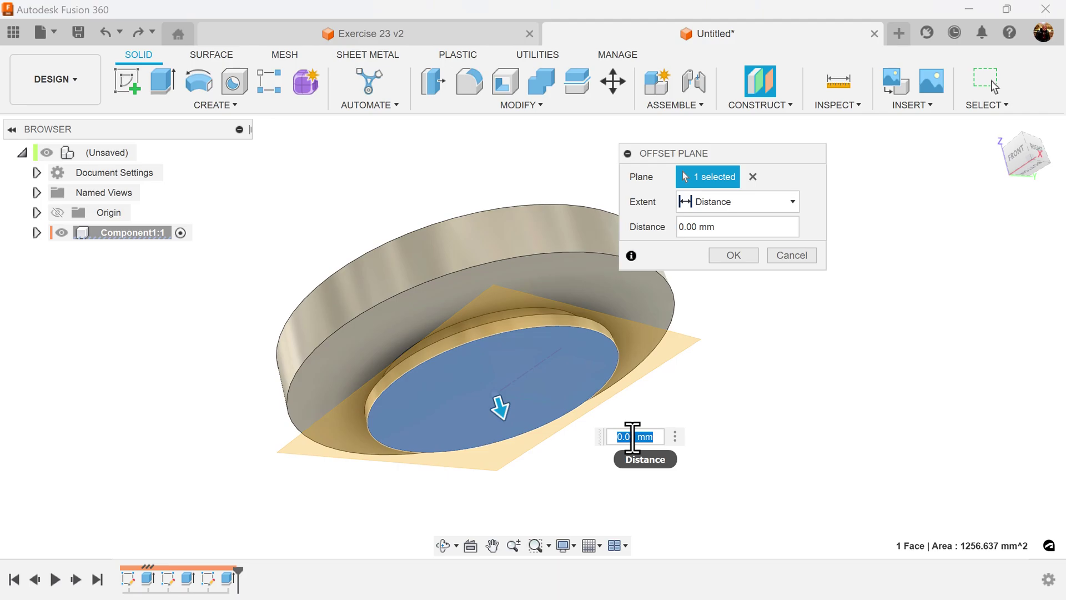
pyautogui.write('-7')
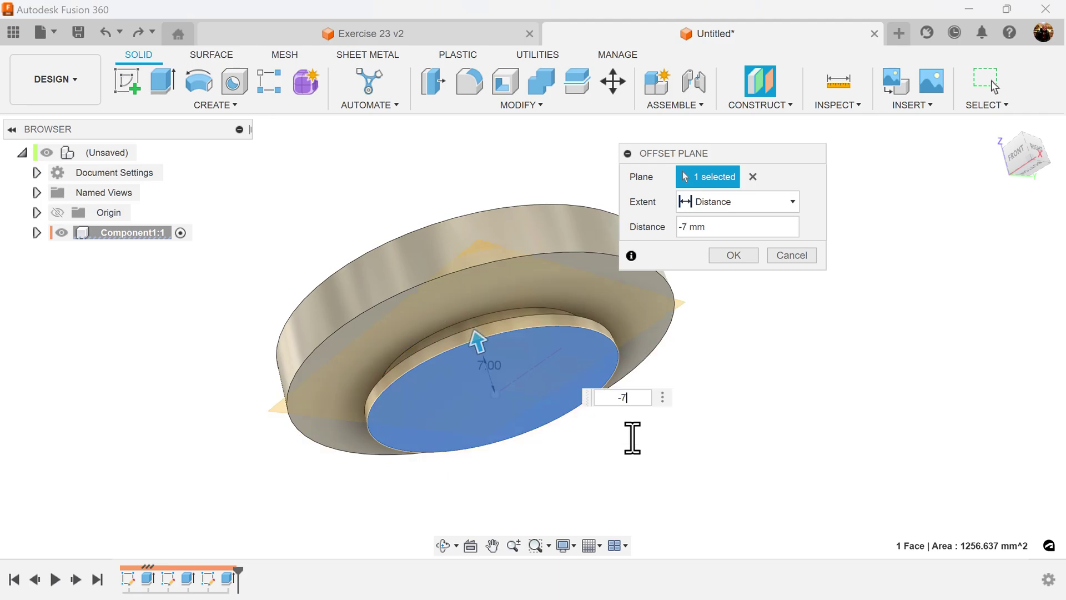
pyautogui.click(738, 256)
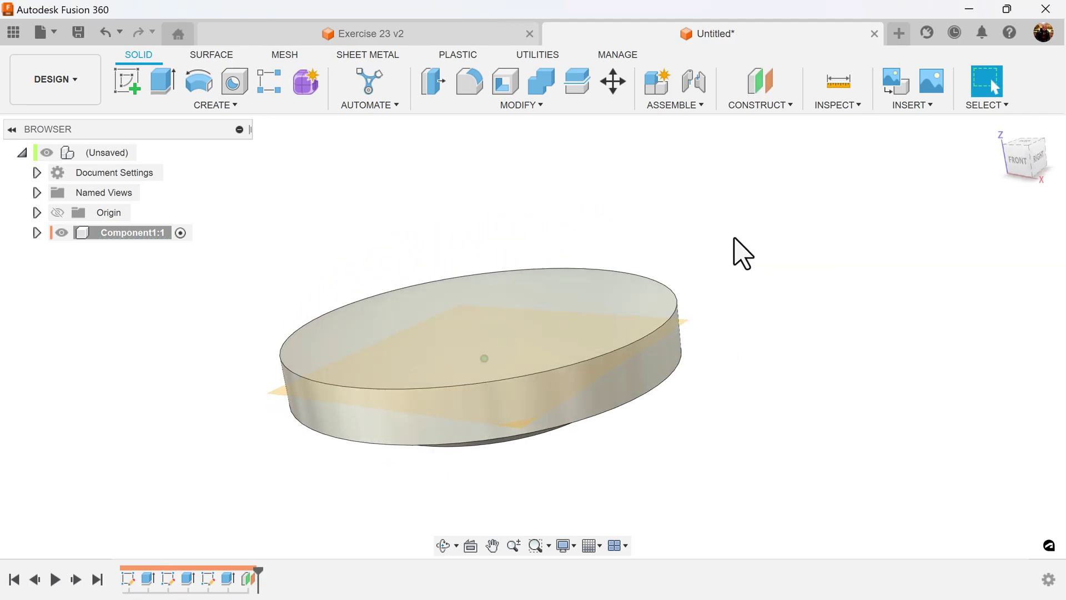
# On the offset plane, draw a 26 mm circle at the origin and finish the sketch
pyautogui.click(127, 82)
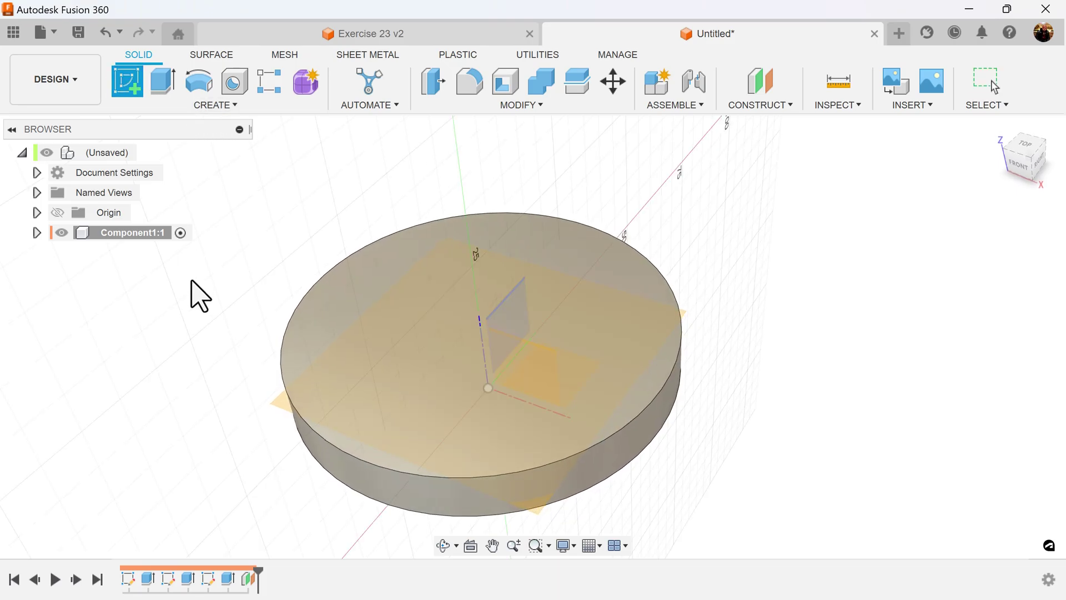
pyautogui.click(286, 418)
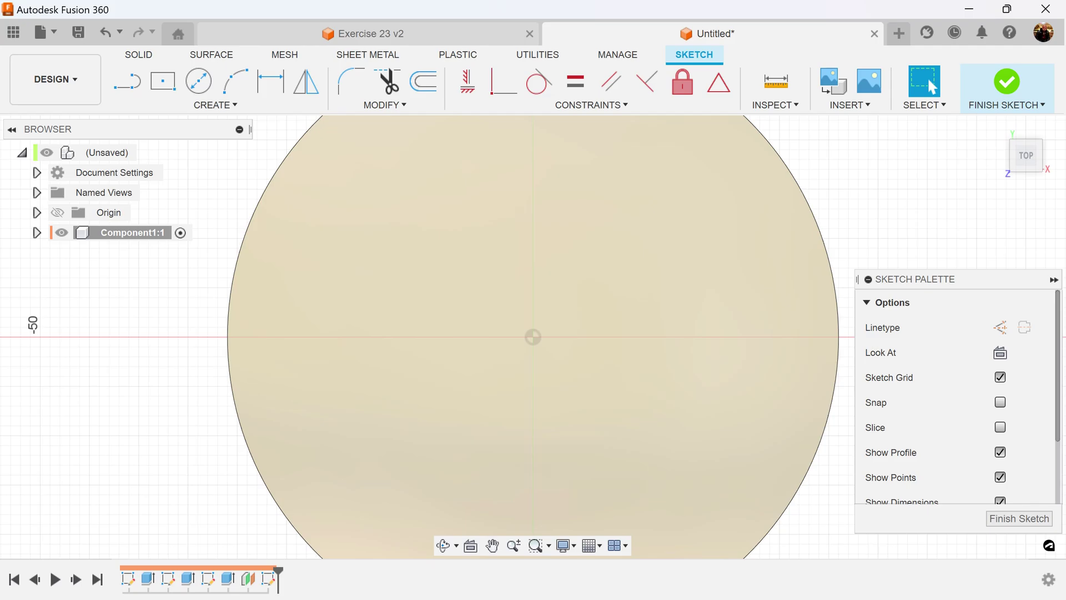
pyautogui.click(198, 84)
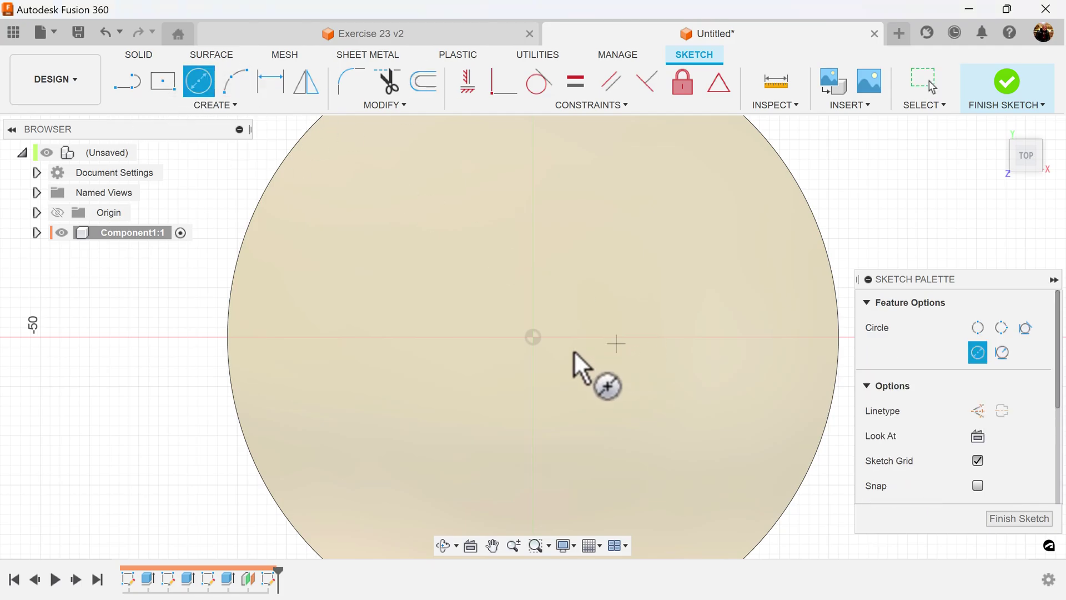
pyautogui.click(533, 338)
pyautogui.write('26')
pyautogui.press('Tab')
pyautogui.press('Return')
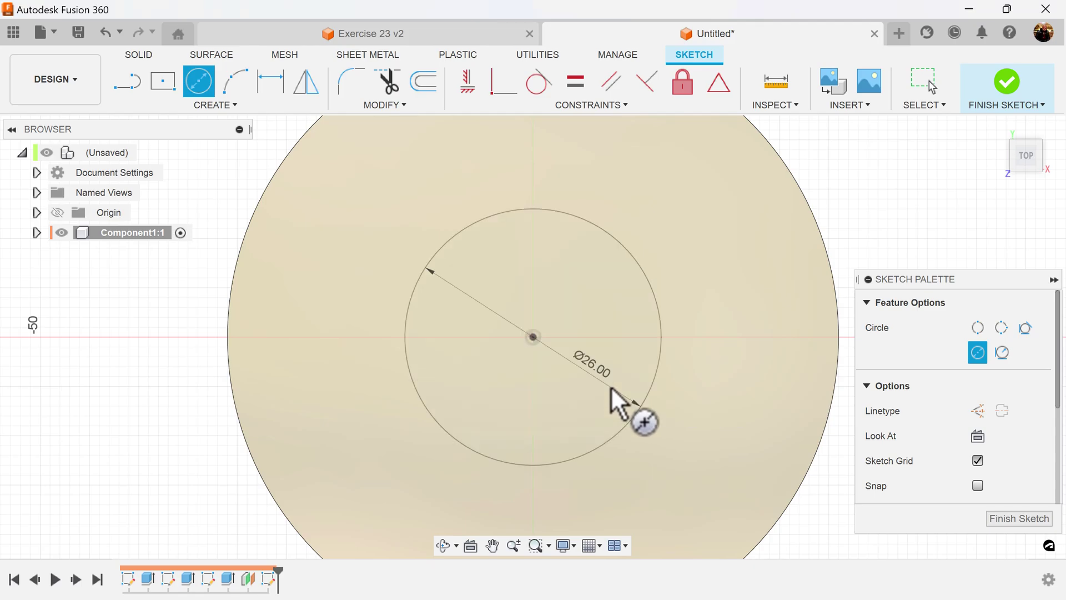
pyautogui.click(1049, 525)
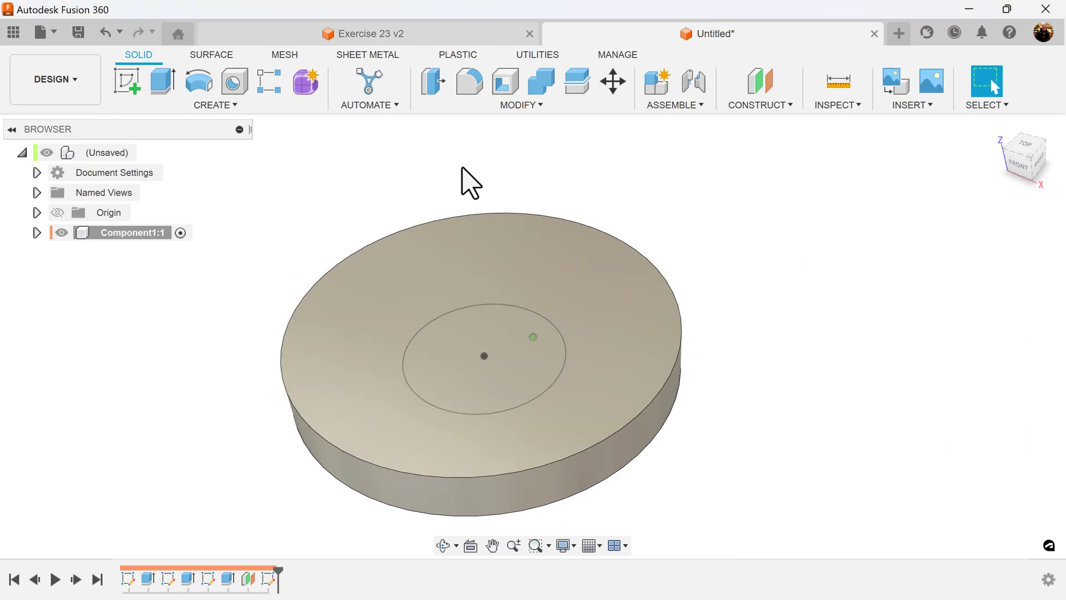
# Extrude the 26 mm circle as a 2.5 mm cut into the stepped part
pyautogui.click(162, 83)
pyautogui.keyDown('shift'); pyautogui.moveTo(492, 293); pyautogui.dragTo(515, 312, button='middle'); pyautogui.keyUp('shift')
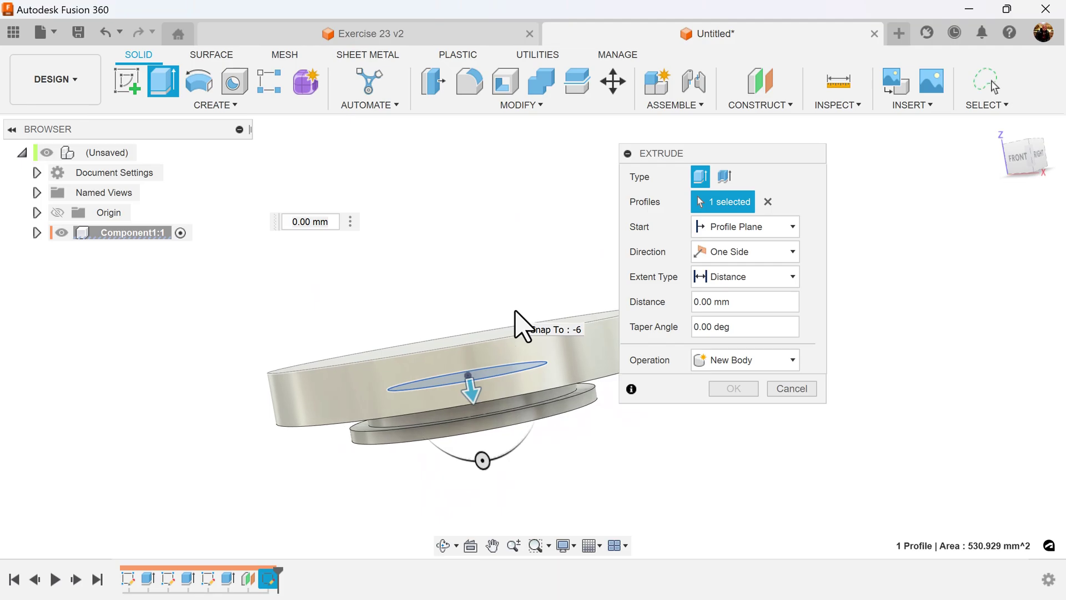
pyautogui.click(735, 301)
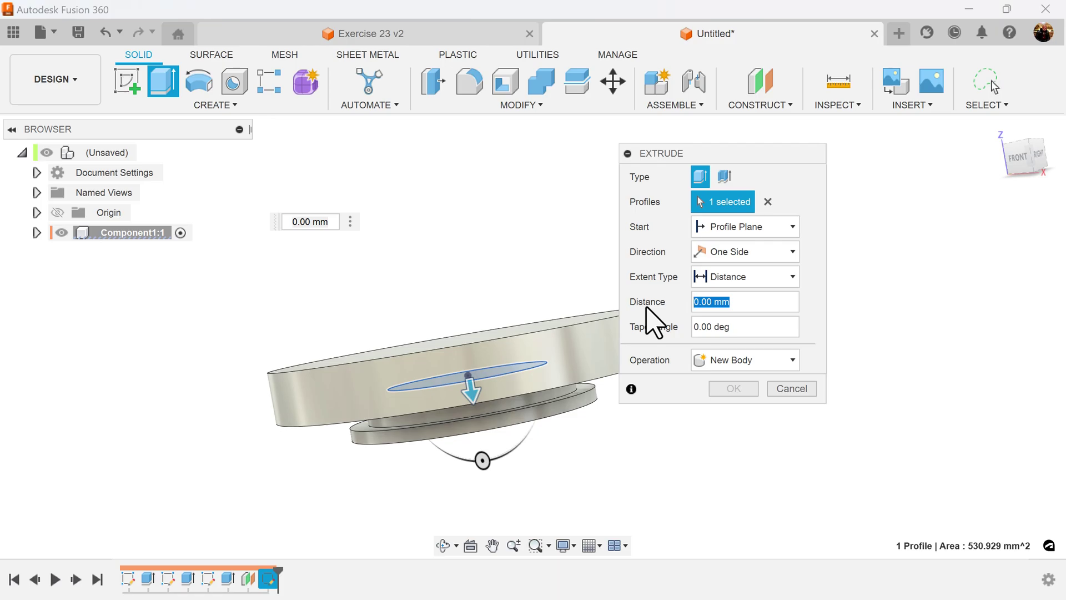
pyautogui.write('2.5')
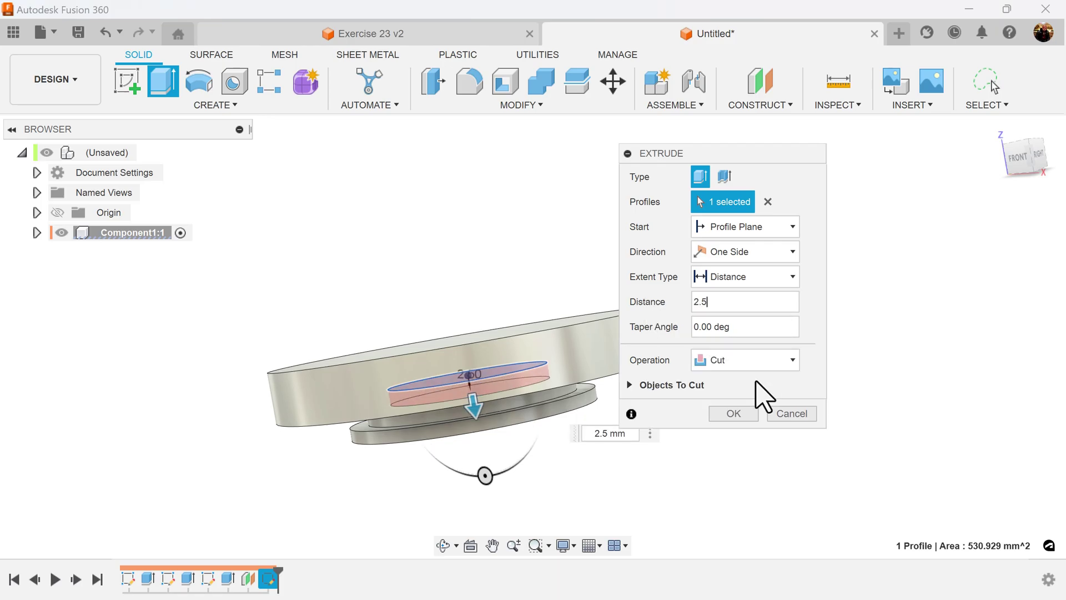
pyautogui.click(749, 414)
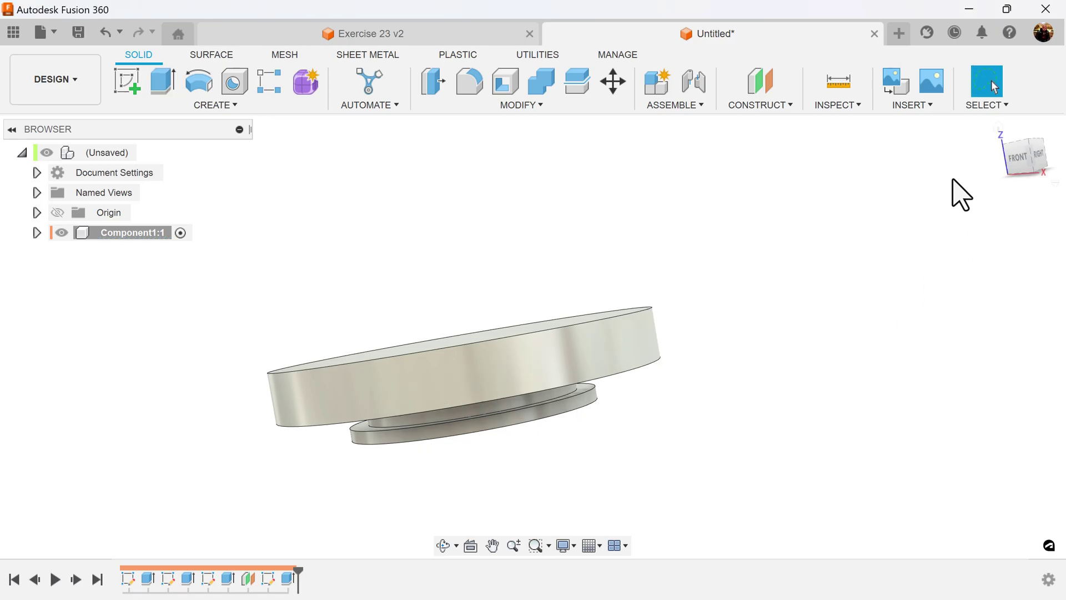
pyautogui.click(1015, 156)
# Add a section analysis on the XZ plane, flipped to show the cavity
pyautogui.moveTo(798, 246); pyautogui.dragTo(1001, 194, button='middle')
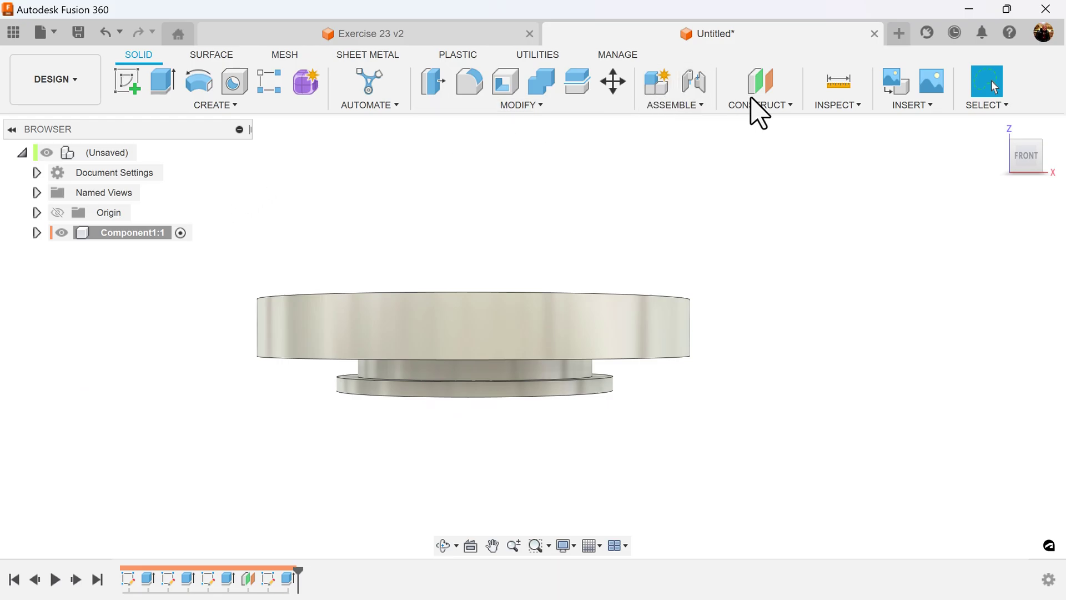
pyautogui.click(839, 105)
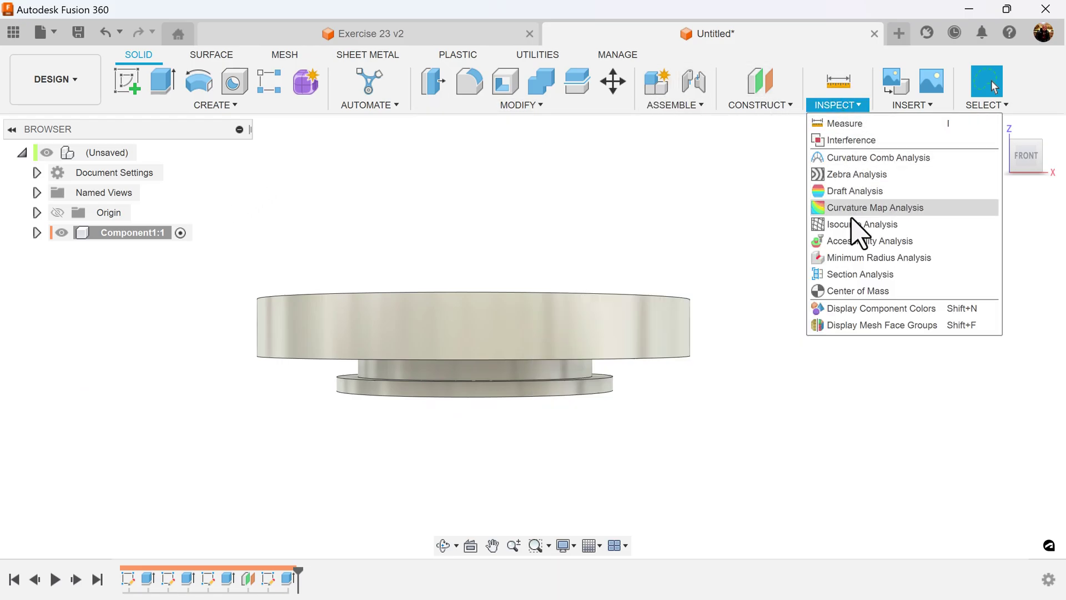
pyautogui.click(860, 275)
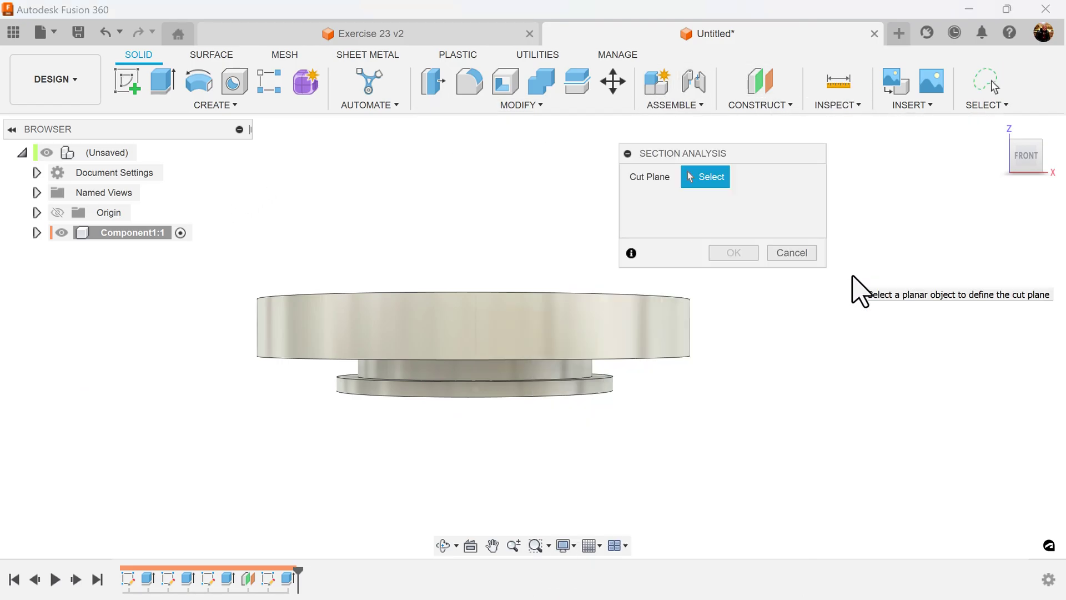
pyautogui.keyDown('shift'); pyautogui.moveTo(790, 326); pyautogui.dragTo(528, 366, button='middle'); pyautogui.keyUp('shift')
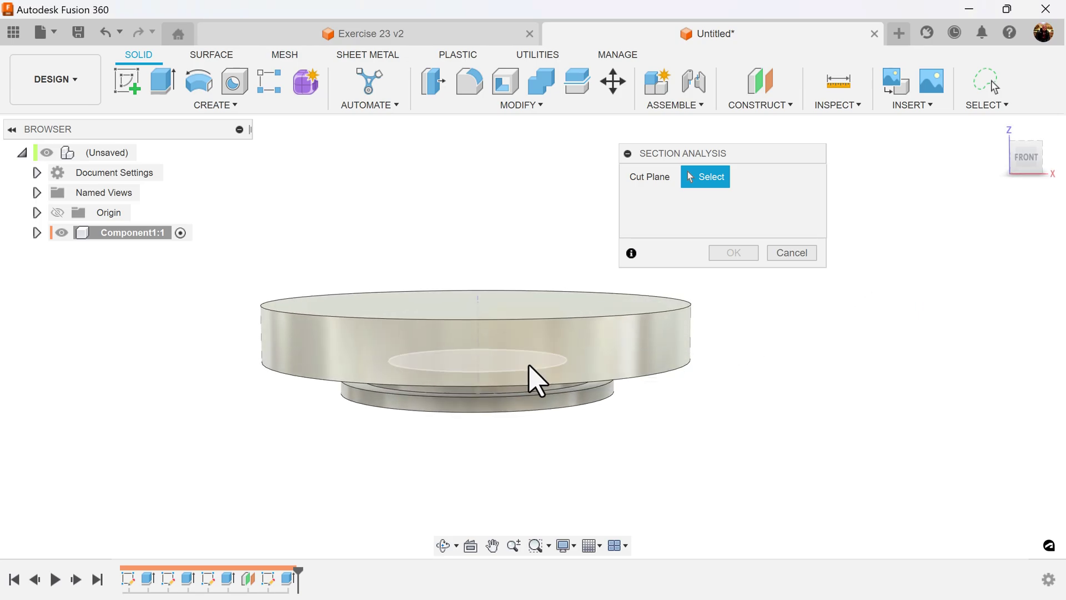
pyautogui.click(531, 374)
pyautogui.click(542, 422)
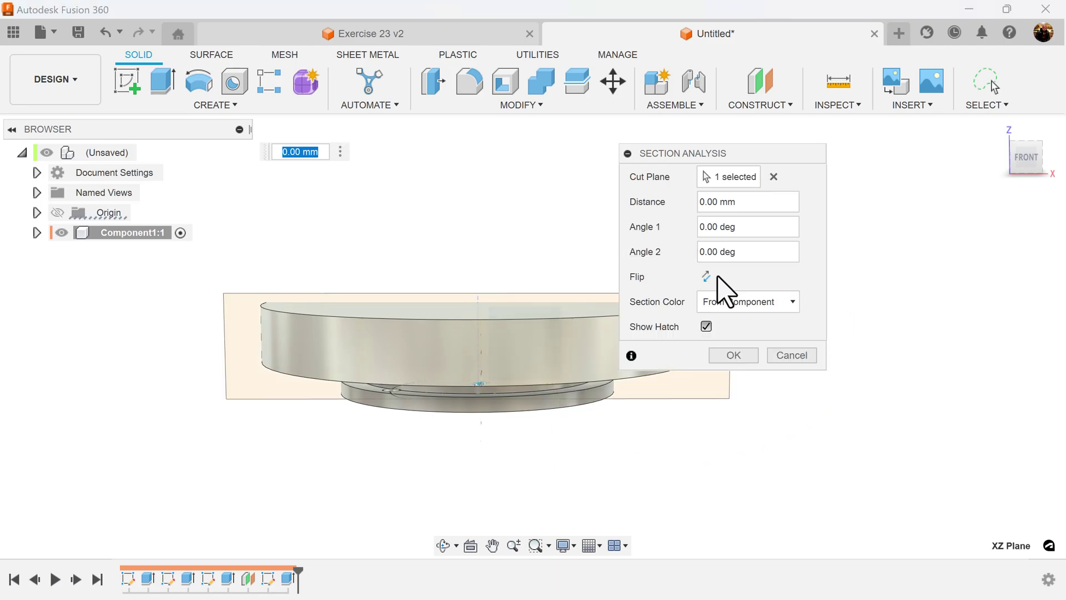
pyautogui.click(706, 276)
pyautogui.click(736, 356)
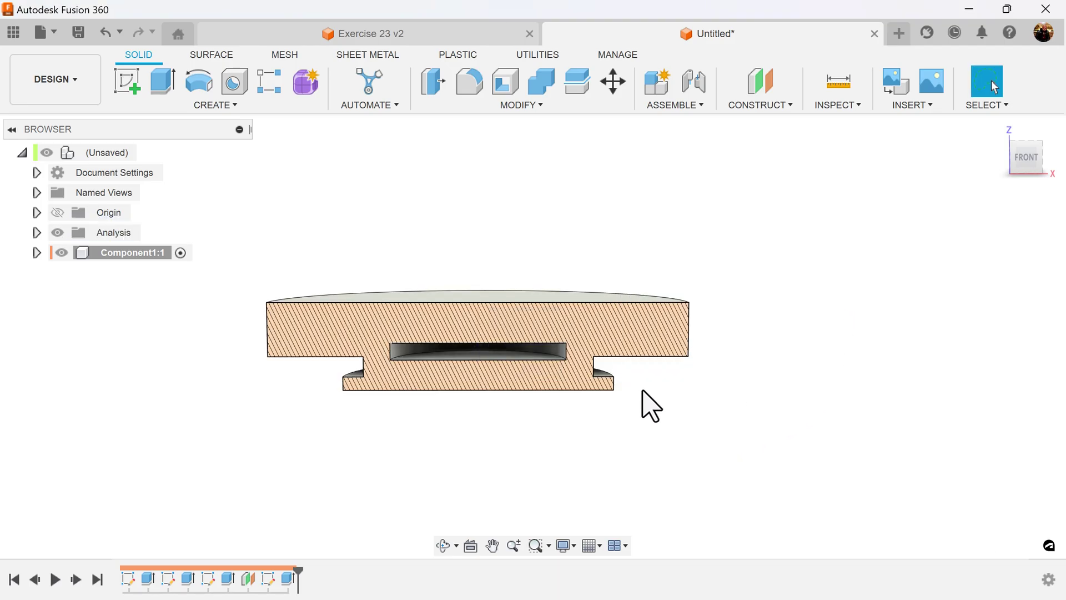
# Hide the section analysis and return to the front view
pyautogui.moveTo(464, 352)
pyautogui.keyDown('shift'); pyautogui.mouseDown(button='middle')
pyautogui.moveTo(555, 352)
pyautogui.moveTo(419, 358)
pyautogui.moveTo(423, 368)
pyautogui.moveTo(1062, 465)
pyautogui.moveTo(792, 281)
pyautogui.mouseUp(button='middle'); pyautogui.keyUp('shift')
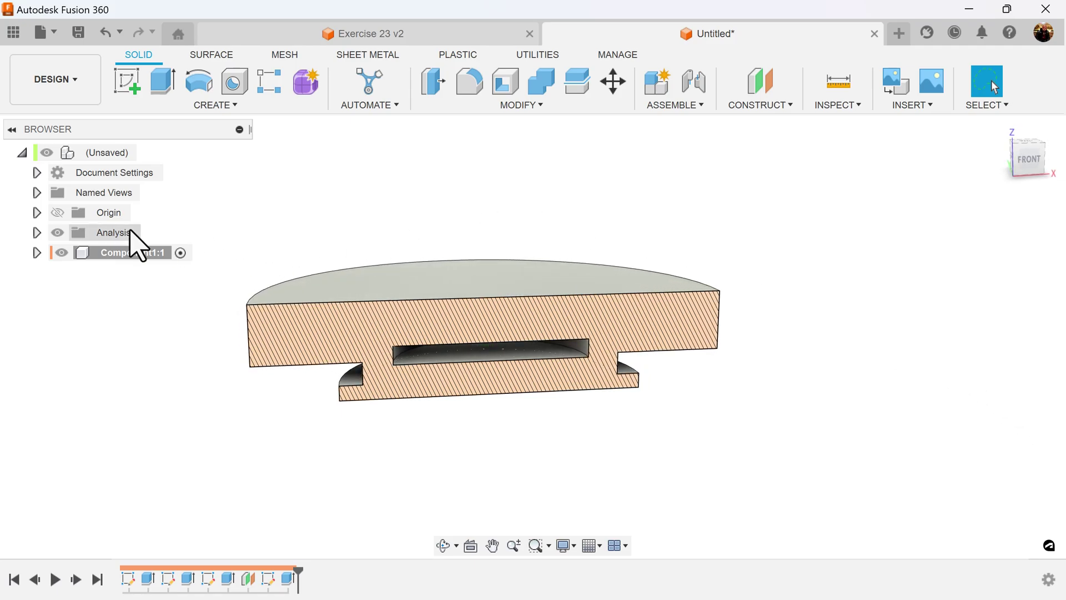
pyautogui.click(58, 233)
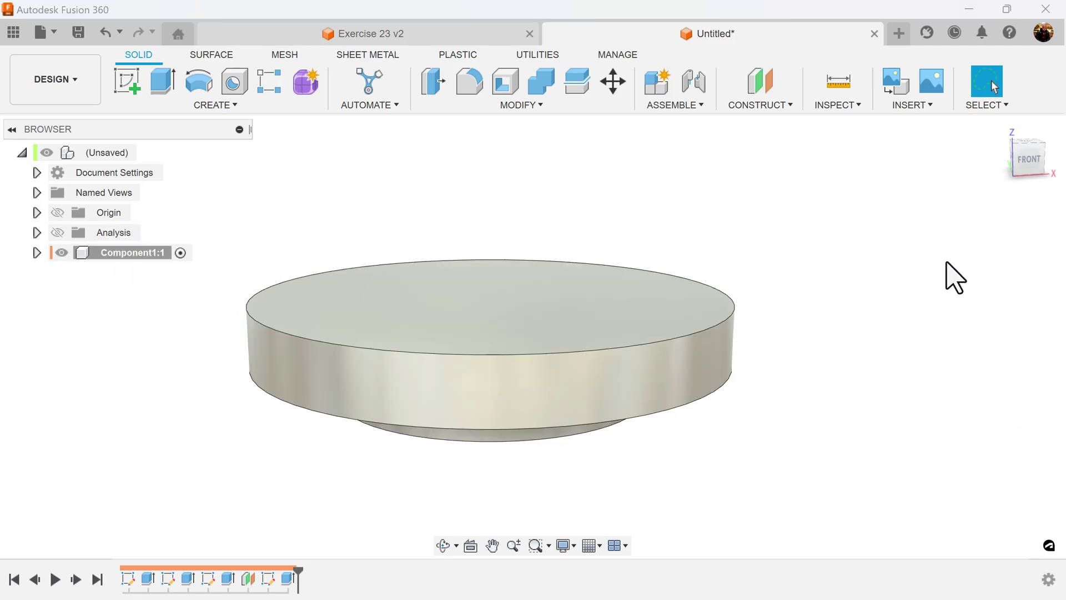
pyautogui.click(1026, 160)
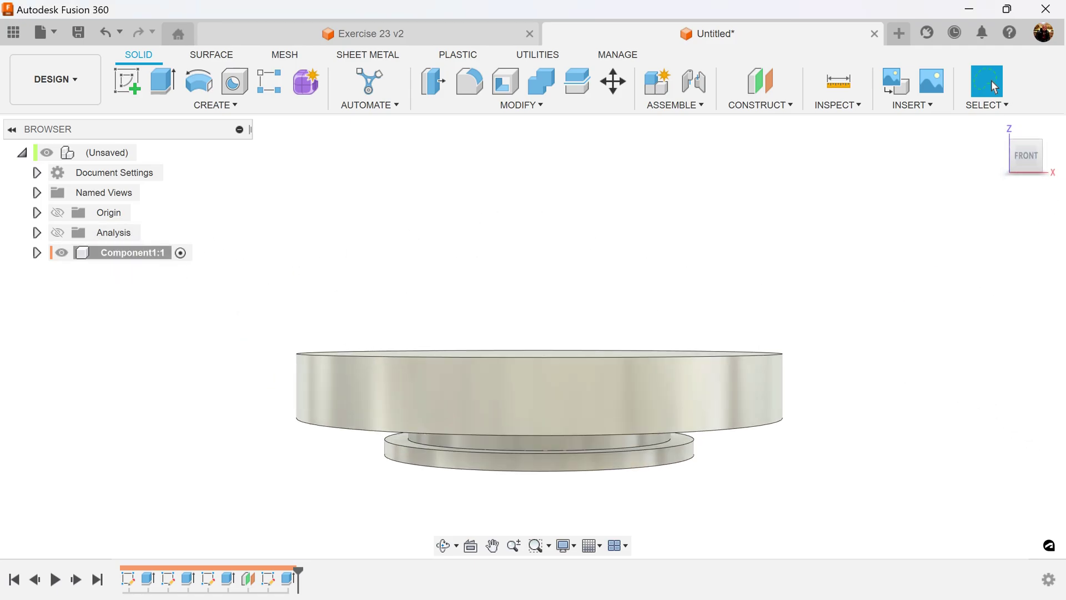
pyautogui.moveTo(449, 289)
pyautogui.keyDown('shift'); pyautogui.mouseDown(button='middle')
pyautogui.moveTo(405, 274)
pyautogui.moveTo(209, 135)
pyautogui.mouseUp(button='middle'); pyautogui.keyUp('shift')
pyautogui.click(127, 82)
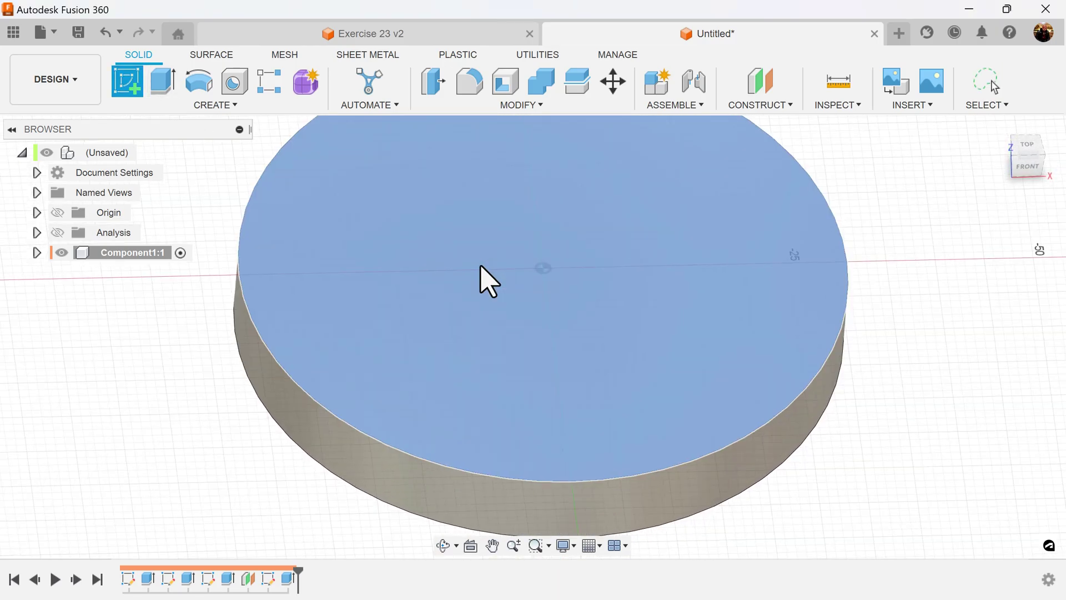
pyautogui.click(481, 279)
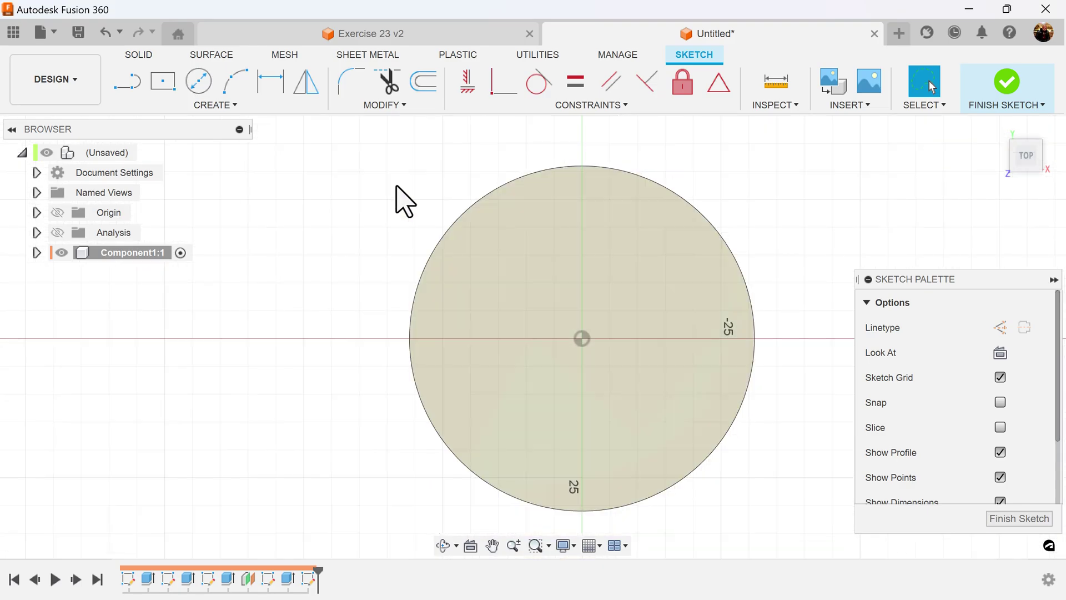
pyautogui.click(295, 34)
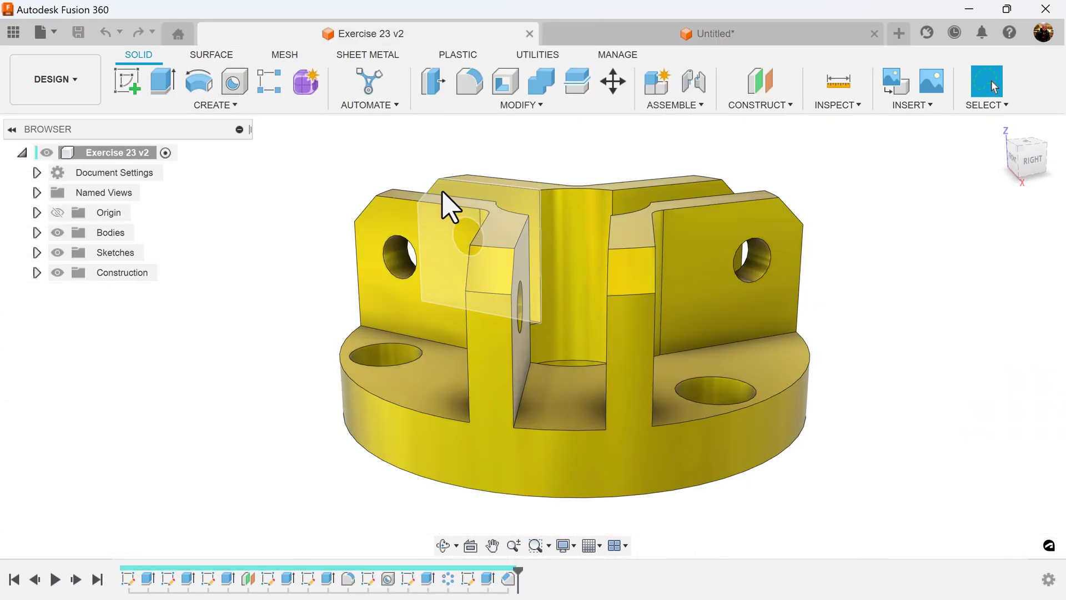
pyautogui.keyDown('shift'); pyautogui.moveTo(676, 261); pyautogui.dragTo(669, 433, button='middle'); pyautogui.keyUp('shift')
pyautogui.moveTo(752, 172)
pyautogui.keyDown('shift'); pyautogui.mouseDown(button='middle')
pyautogui.moveTo(873, 430)
pyautogui.moveTo(856, 419)
pyautogui.mouseUp(button='middle'); pyautogui.keyUp('shift')
pyautogui.click(754, 39)
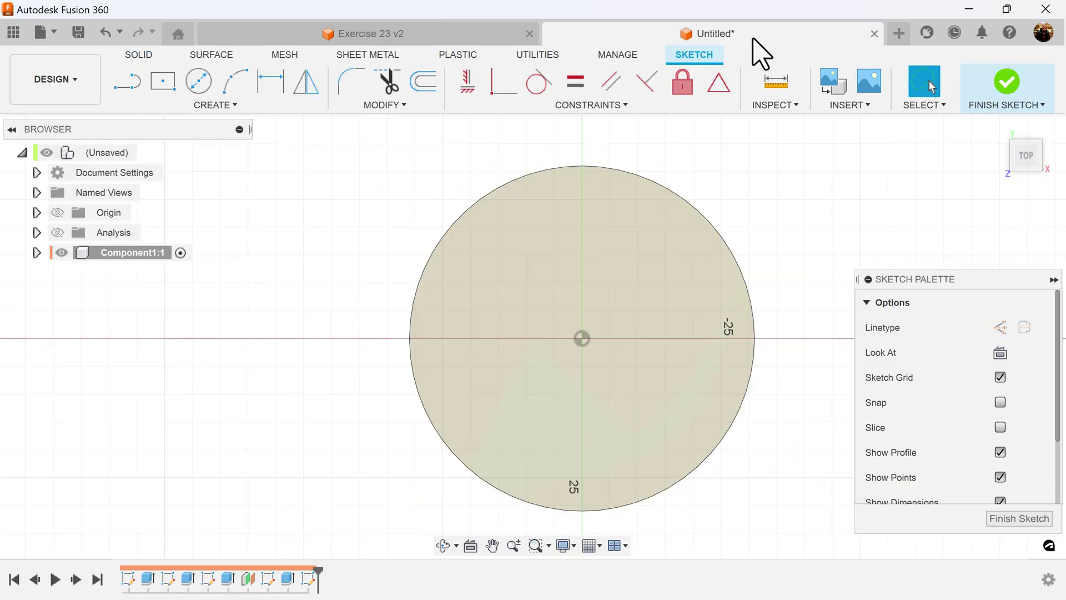
pyautogui.moveTo(793, 258); pyautogui.dragTo(676, 243, button='middle')
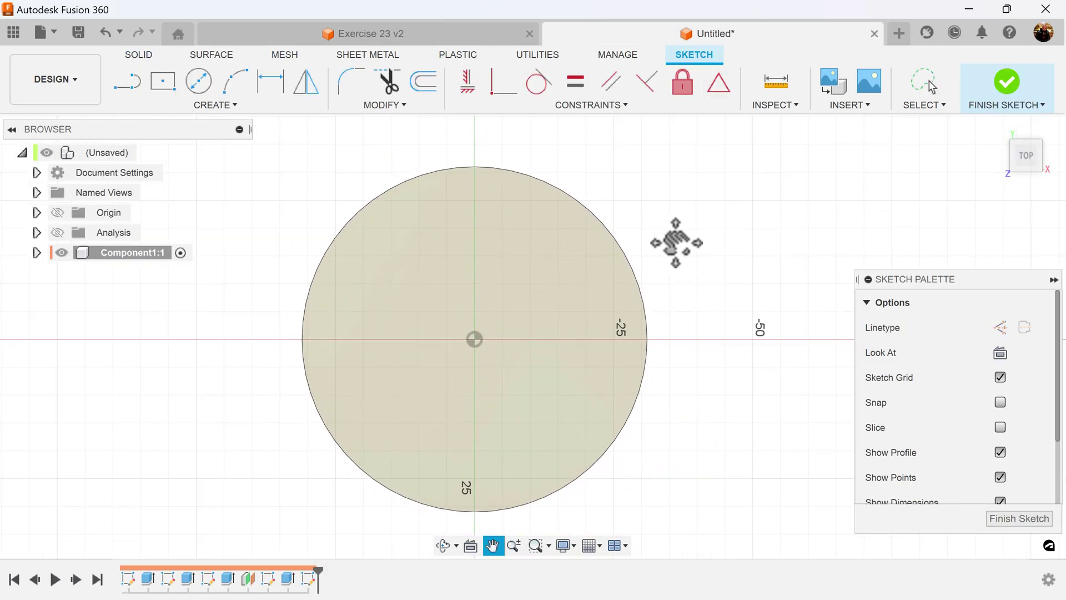
pyautogui.click(214, 106)
# Draw a 10 mm wide construction rectangle from above the circle toward its centre
pyautogui.moveTo(189, 142)
pyautogui.click(264, 141)
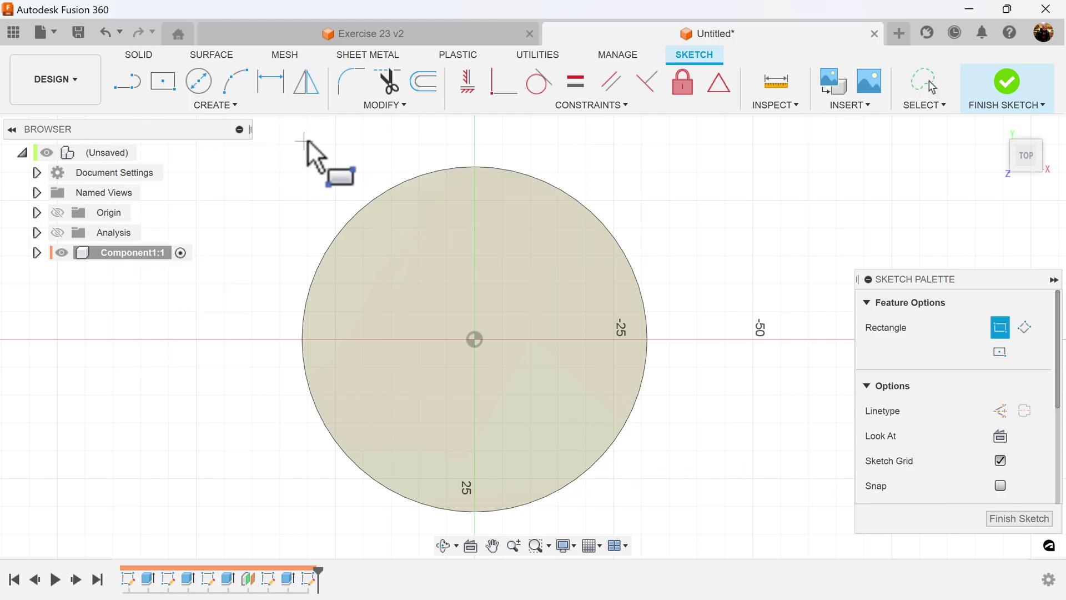
pyautogui.click(1000, 411)
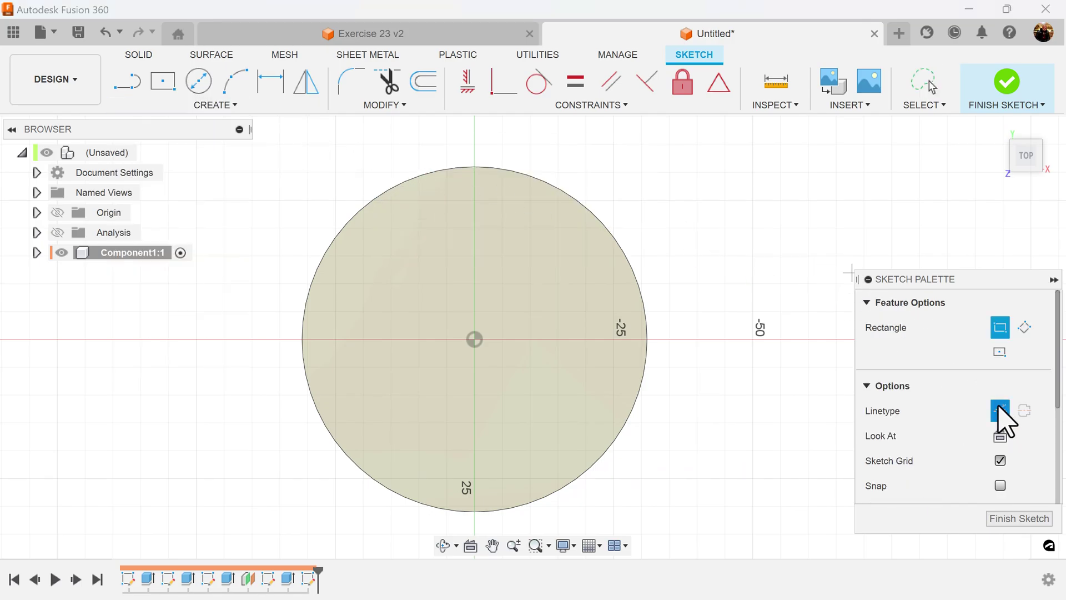
pyautogui.click(433, 143)
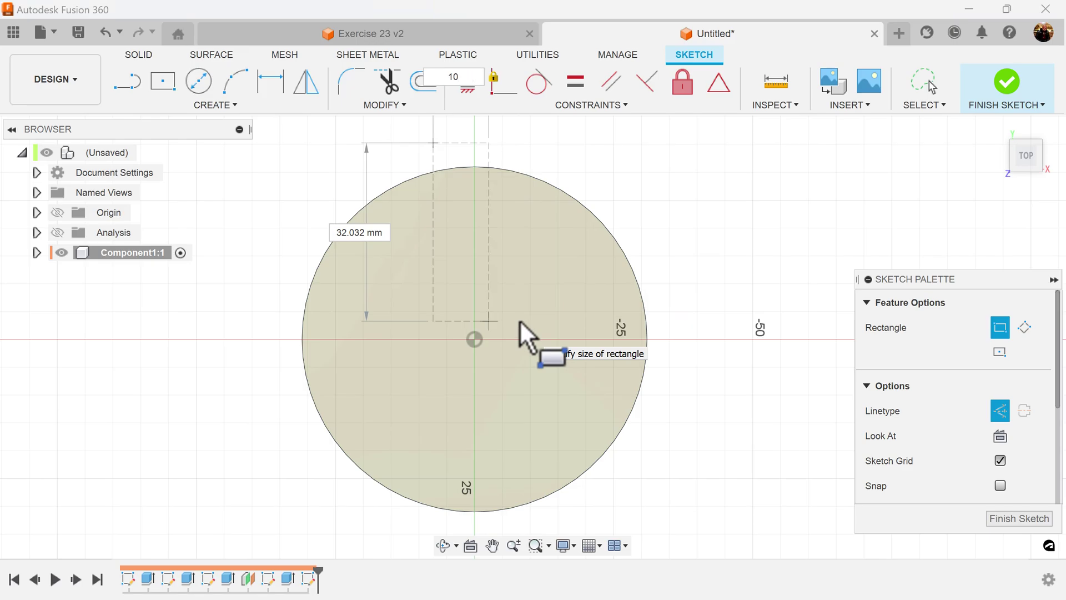
pyautogui.write('10')
pyautogui.press('Return')
pyautogui.moveTo(583, 214); pyautogui.dragTo(571, 273, button='middle')
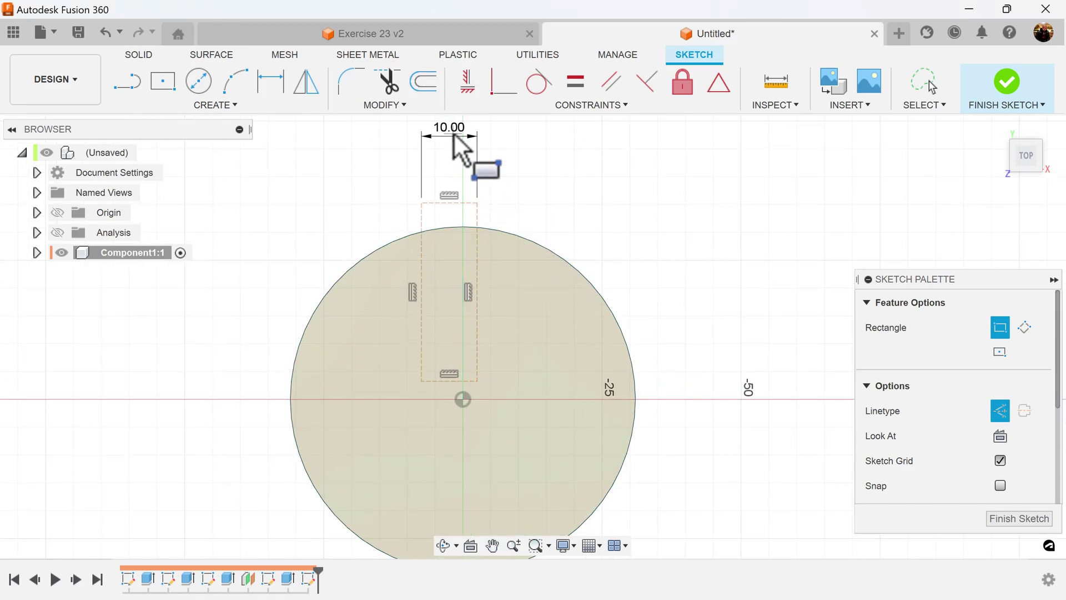
pyautogui.press('Escape')
pyautogui.moveTo(453, 134); pyautogui.dragTo(459, 169)
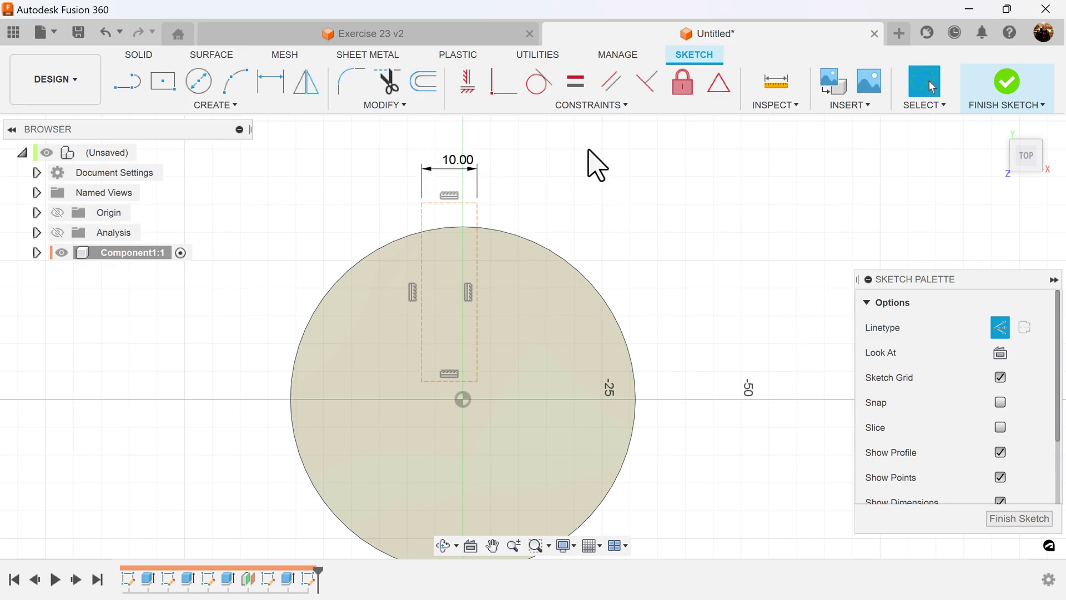
pyautogui.click(720, 88)
# Constrain the rectangle's bottom-edge midpoint to the origin and its top edge tangent to the circle
pyautogui.click(440, 381)
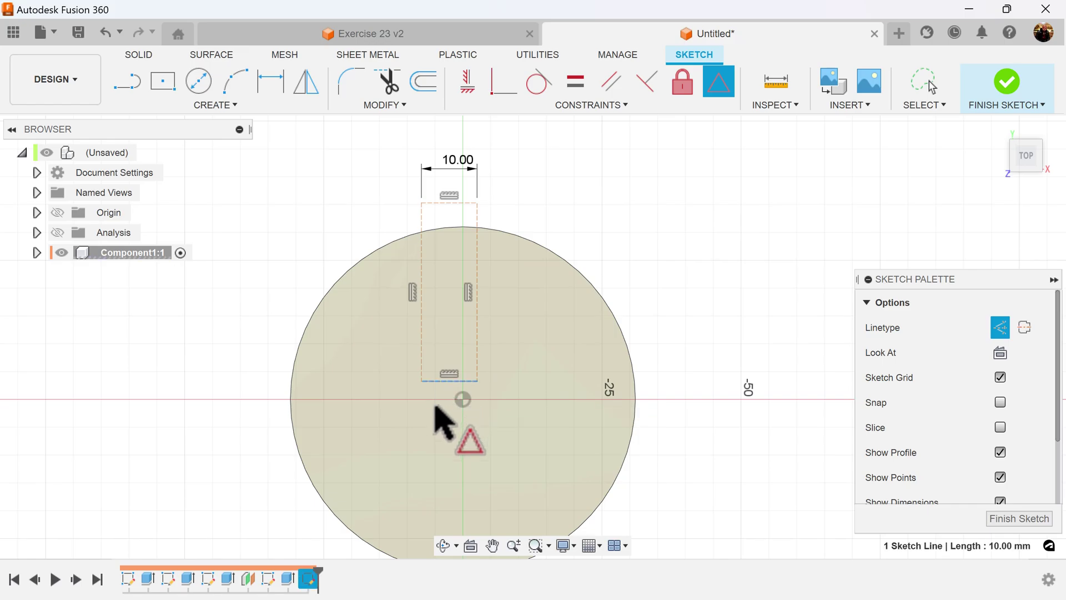
pyautogui.click(462, 399)
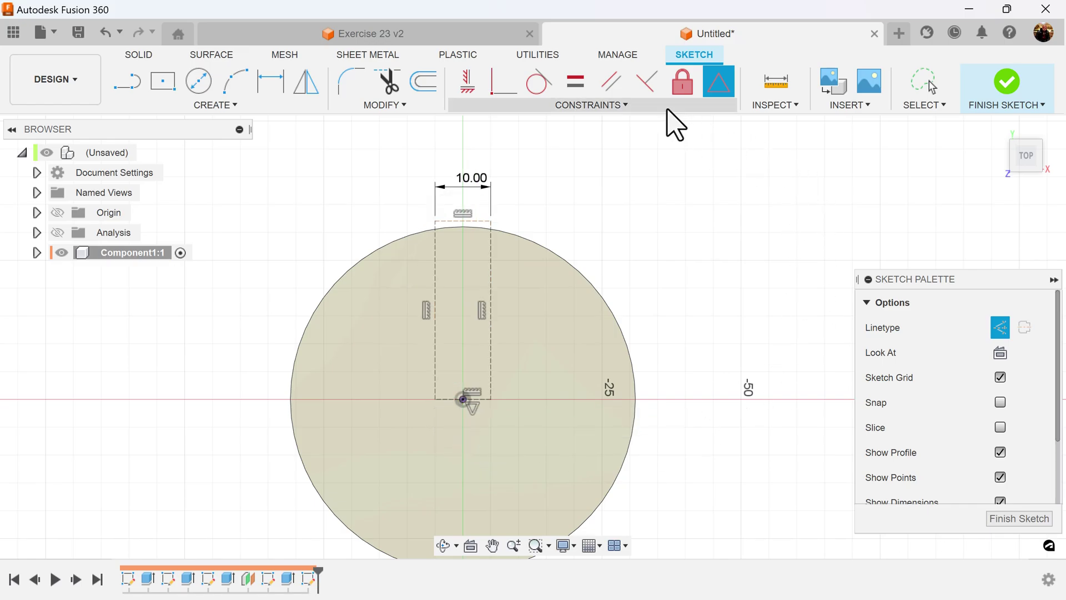
pyautogui.click(538, 83)
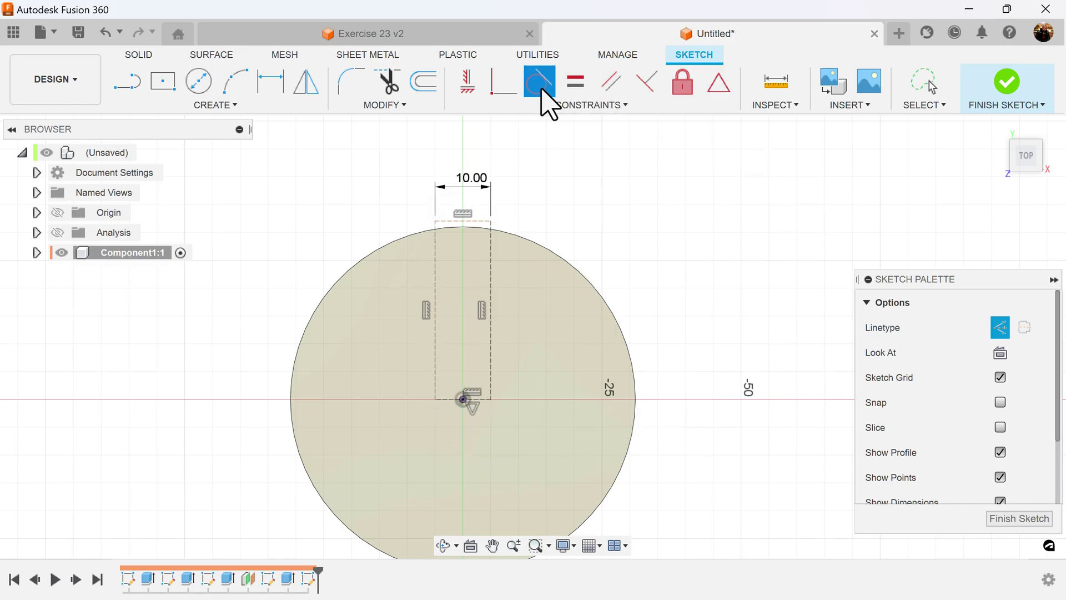
pyautogui.click(444, 222)
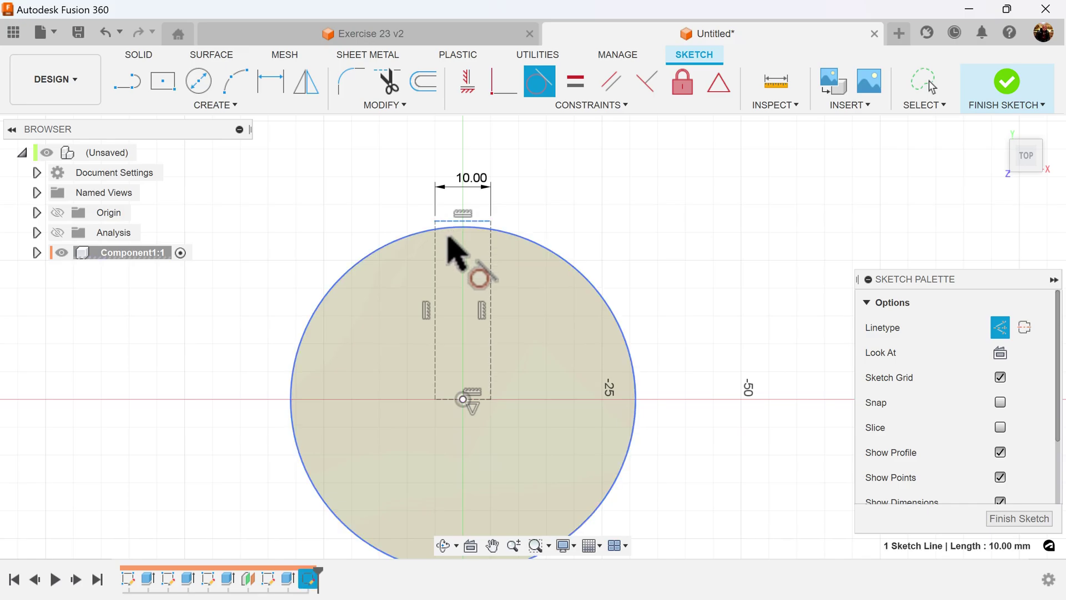
pyautogui.click(416, 244)
pyautogui.scroll(3, 550, 359)
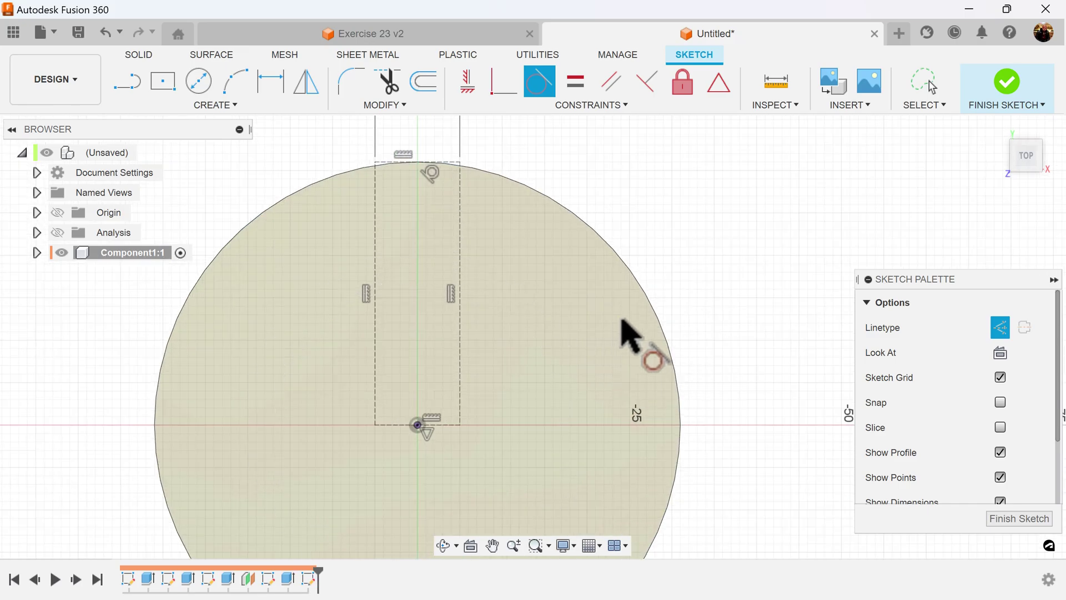
pyautogui.press('Escape')
pyautogui.moveTo(683, 302); pyautogui.dragTo(738, 299, button='middle')
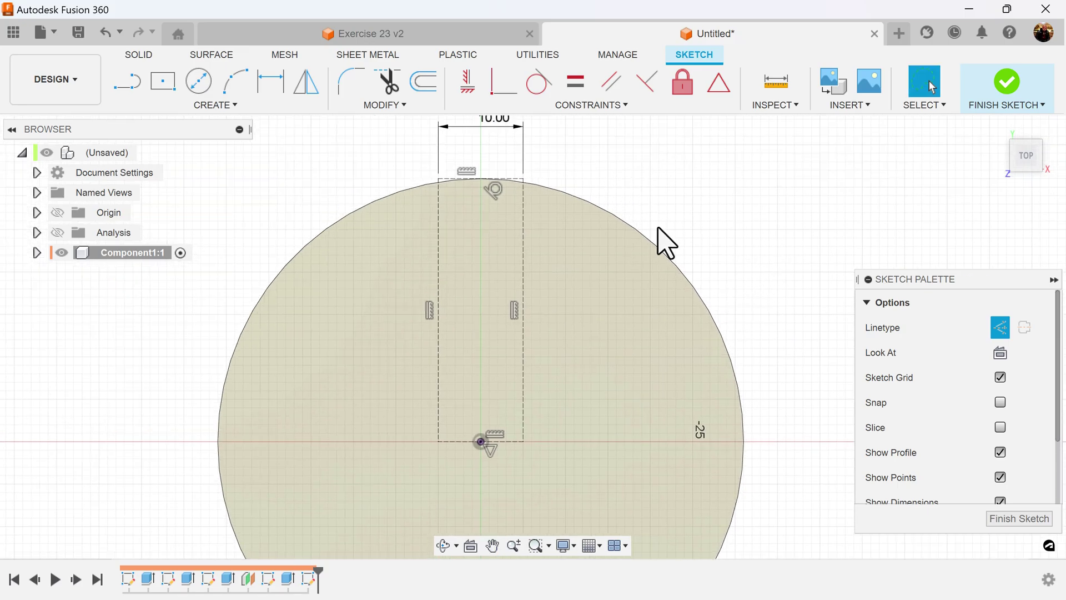
pyautogui.scroll(2, 664, 242)
# Circular-pattern the rectangle's three lines about the origin, quantity 3
pyautogui.click(225, 106)
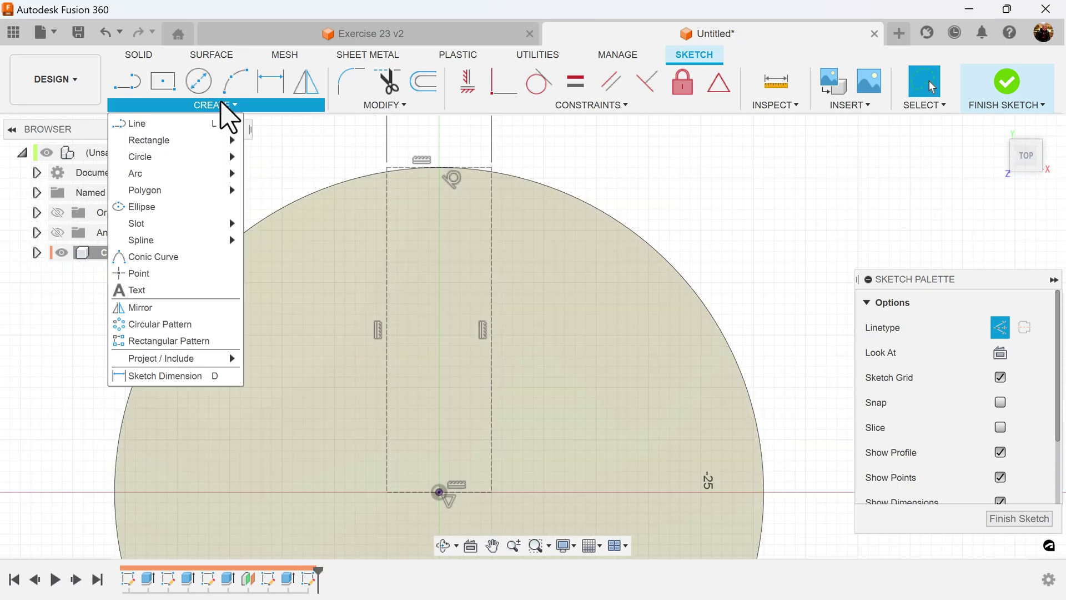
pyautogui.click(172, 325)
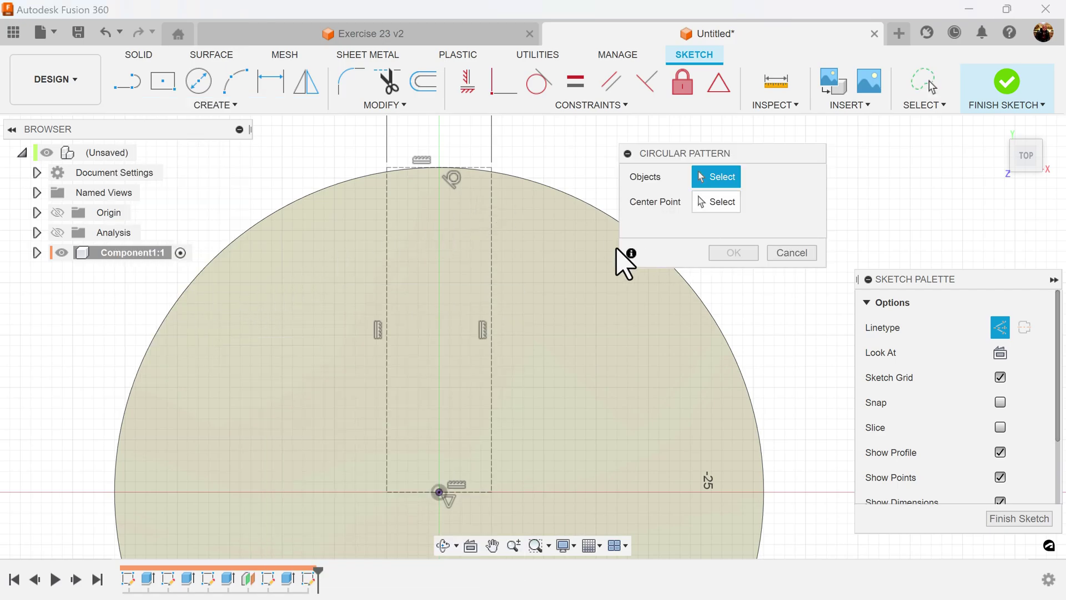
pyautogui.click(404, 167)
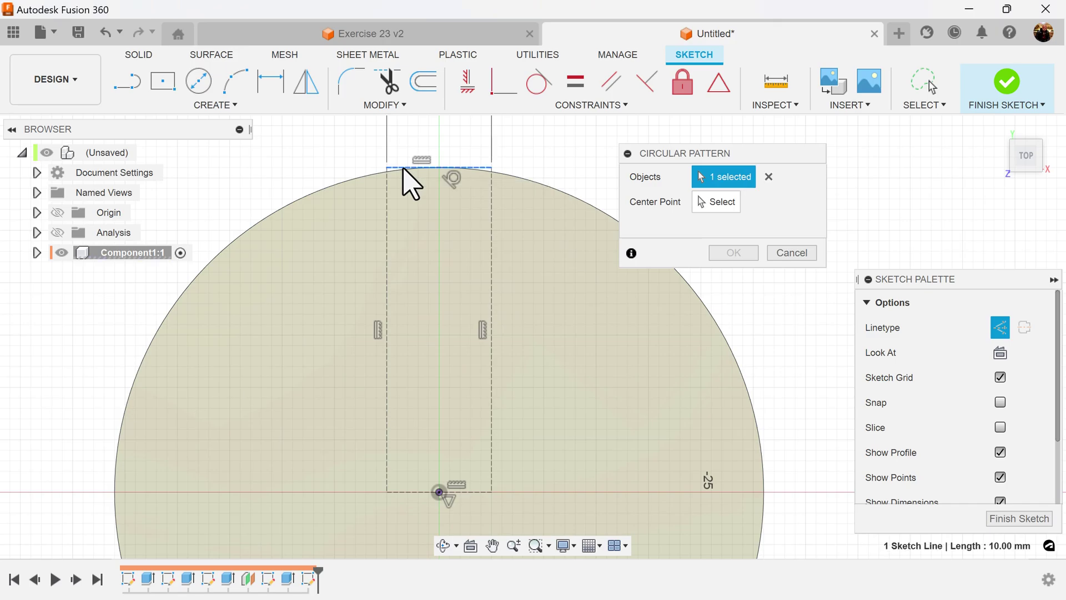
pyautogui.click(387, 225)
pyautogui.click(493, 237)
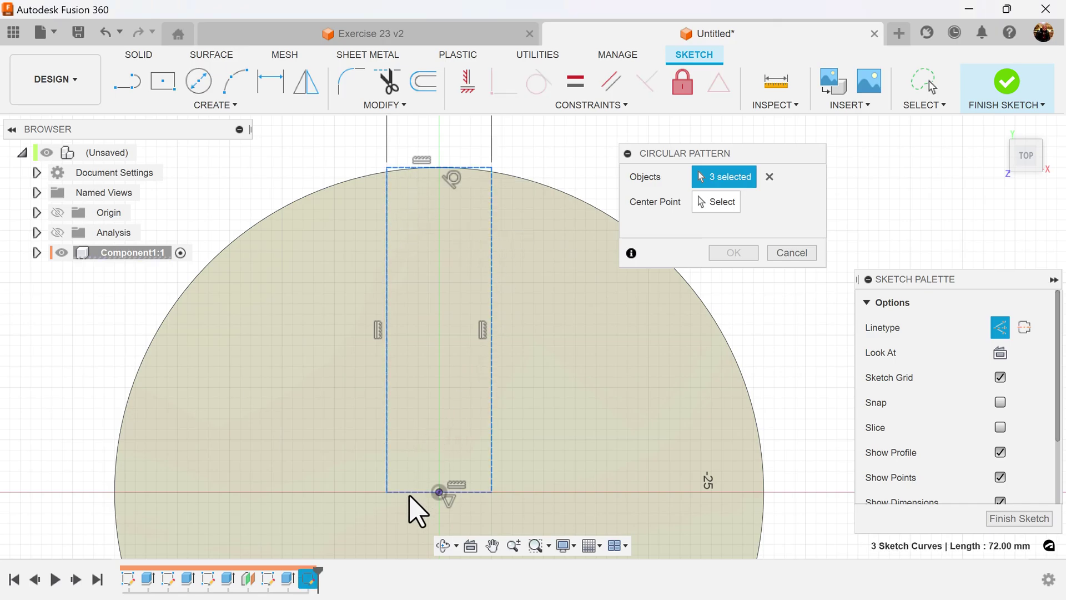
pyautogui.click(721, 204)
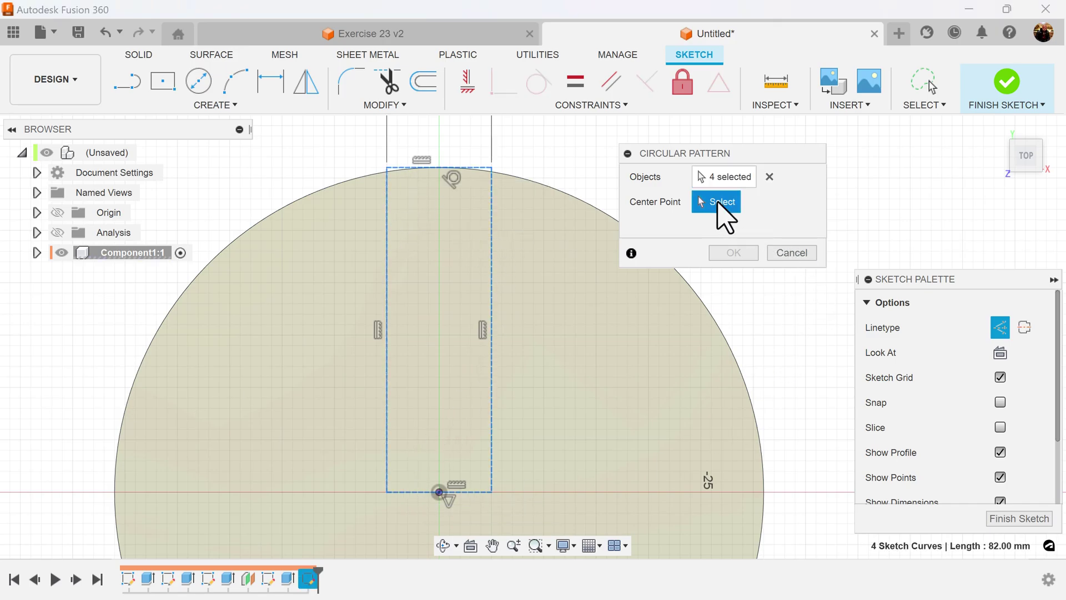
pyautogui.click(439, 492)
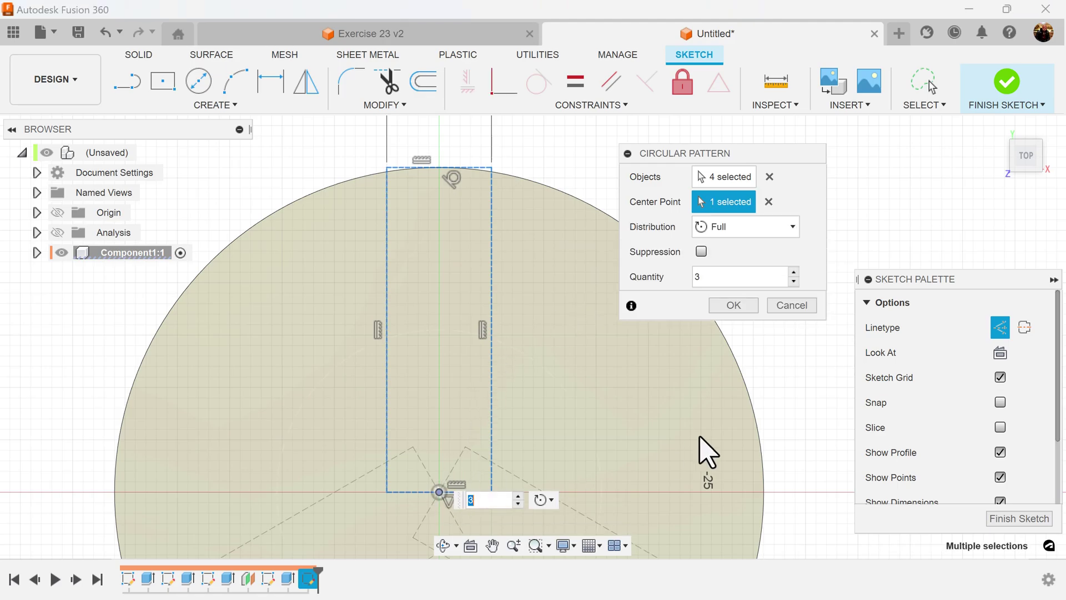
pyautogui.scroll(-2, 619, 334)
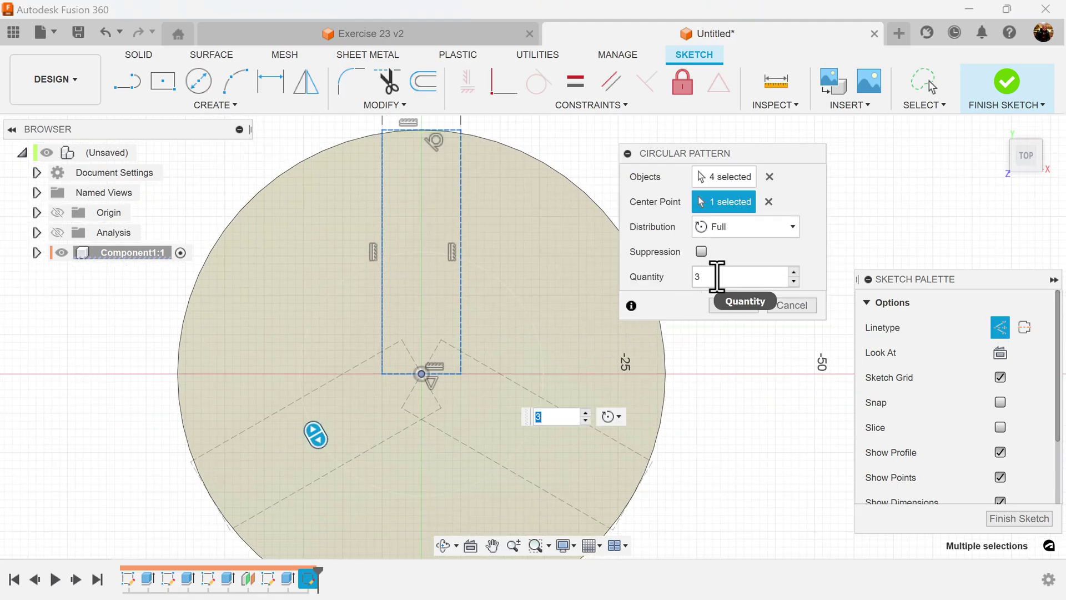
pyautogui.click(733, 305)
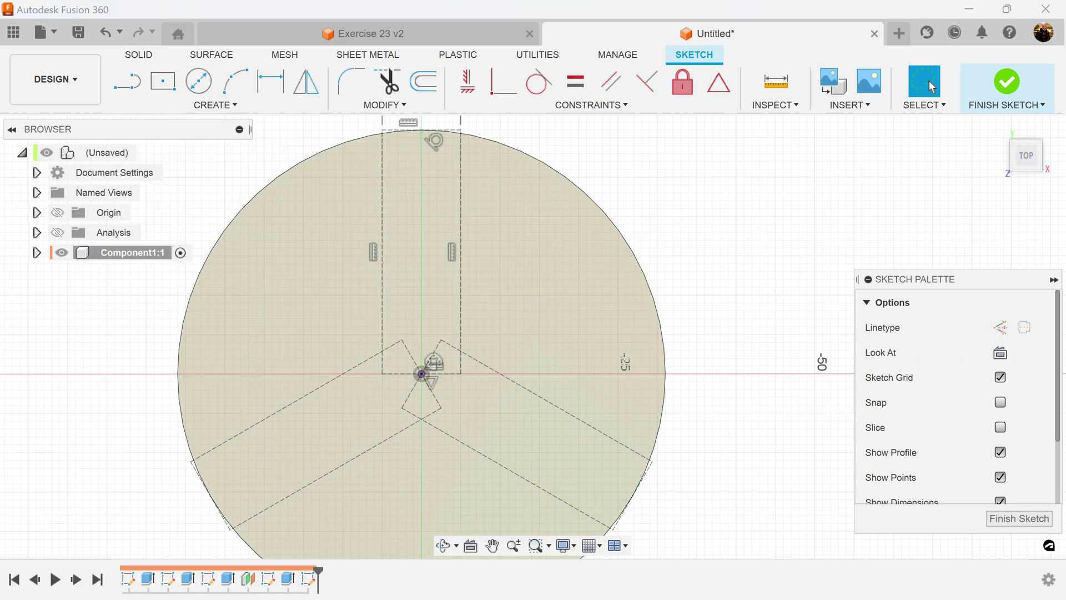
pyautogui.click(131, 89)
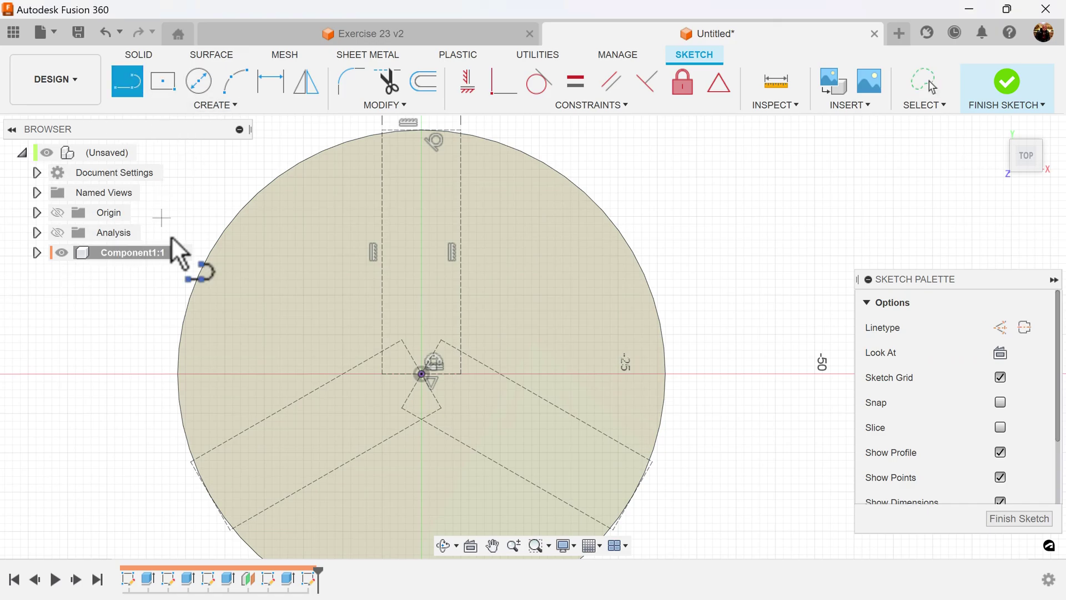
pyautogui.scroll(3, 381, 136)
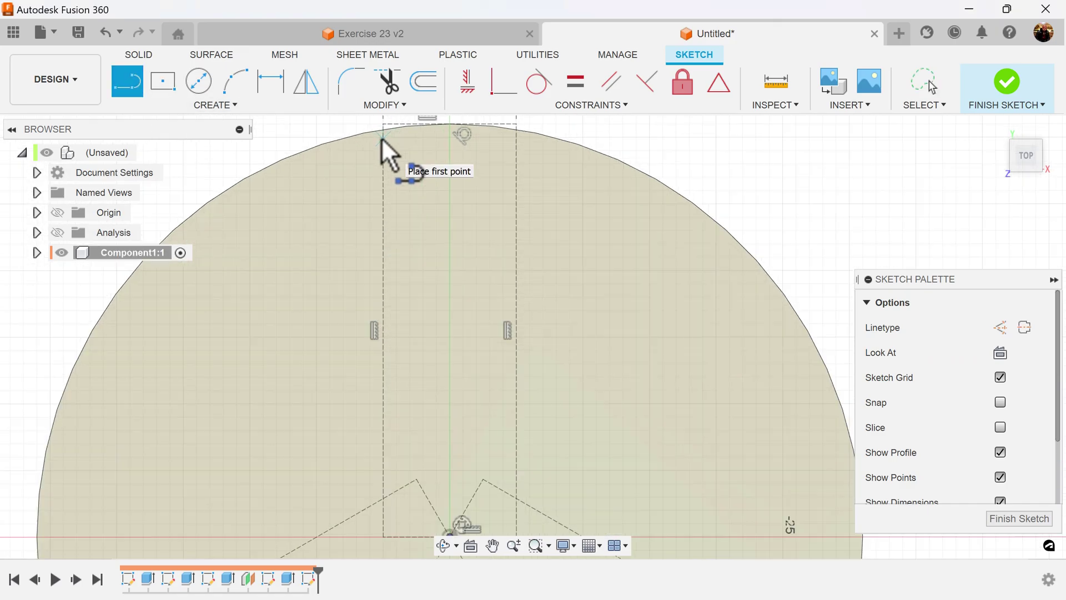
# Draw lines along the vertical rectangle's left and right sides down to the circle
pyautogui.click(381, 129)
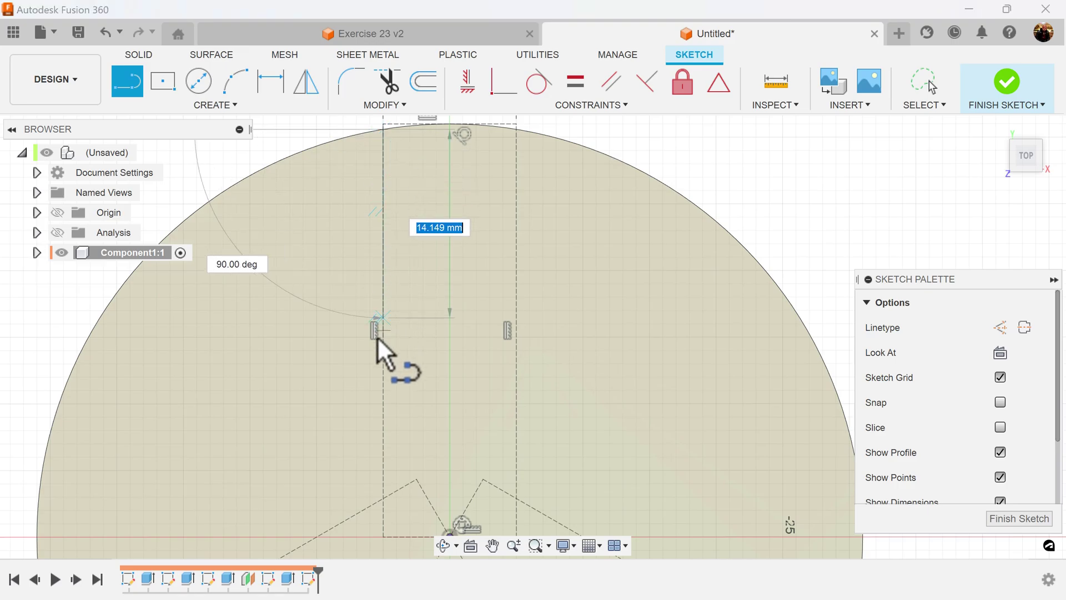
pyautogui.doubleClick(385, 498)
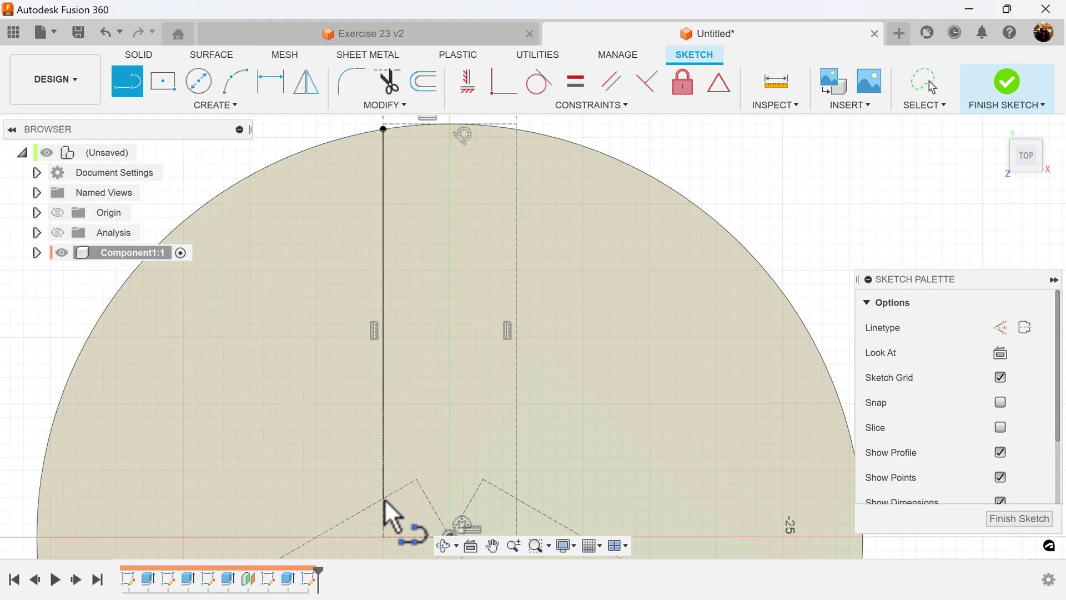
pyautogui.click(516, 128)
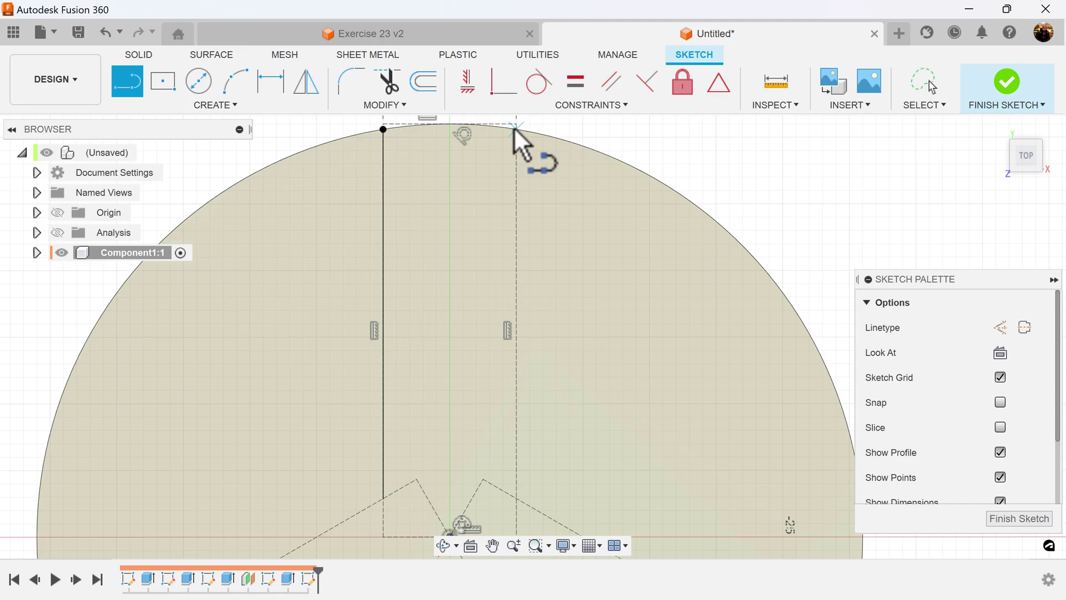
pyautogui.doubleClick(518, 498)
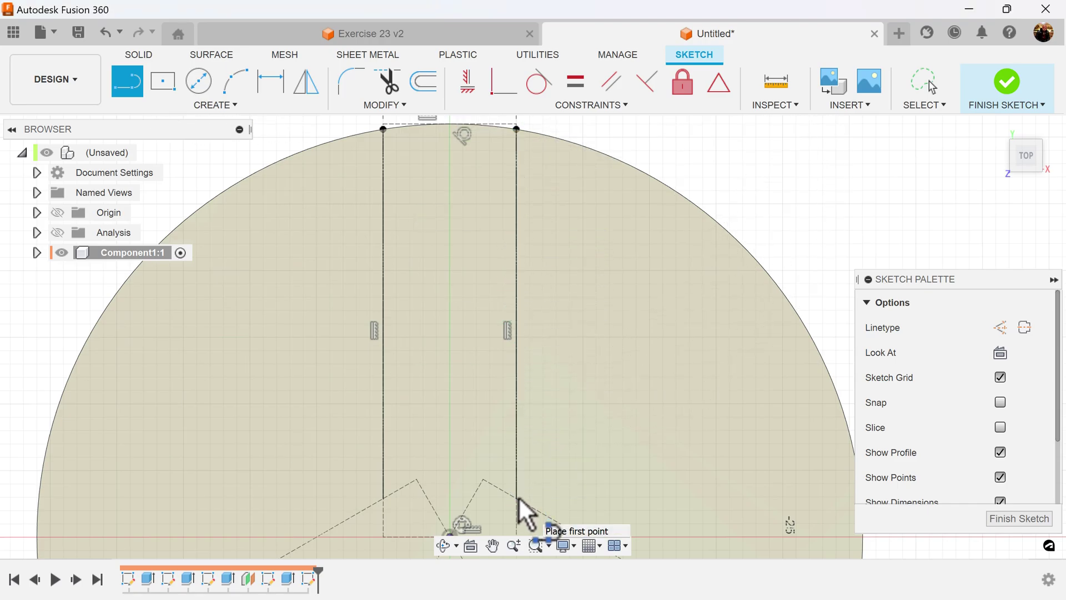
pyautogui.moveTo(539, 333); pyautogui.dragTo(570, 279, button='middle')
pyautogui.scroll(-3, 570, 272)
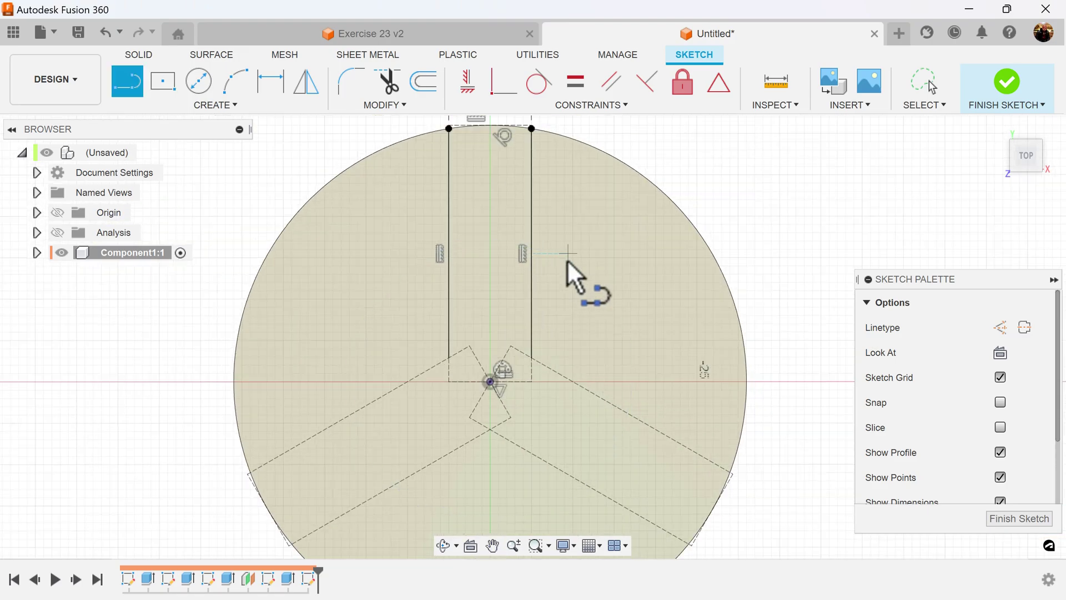
# Draw rib edge lines from the lower rectangle corner and a triangle vertex to the circle edge
pyautogui.click(450, 358)
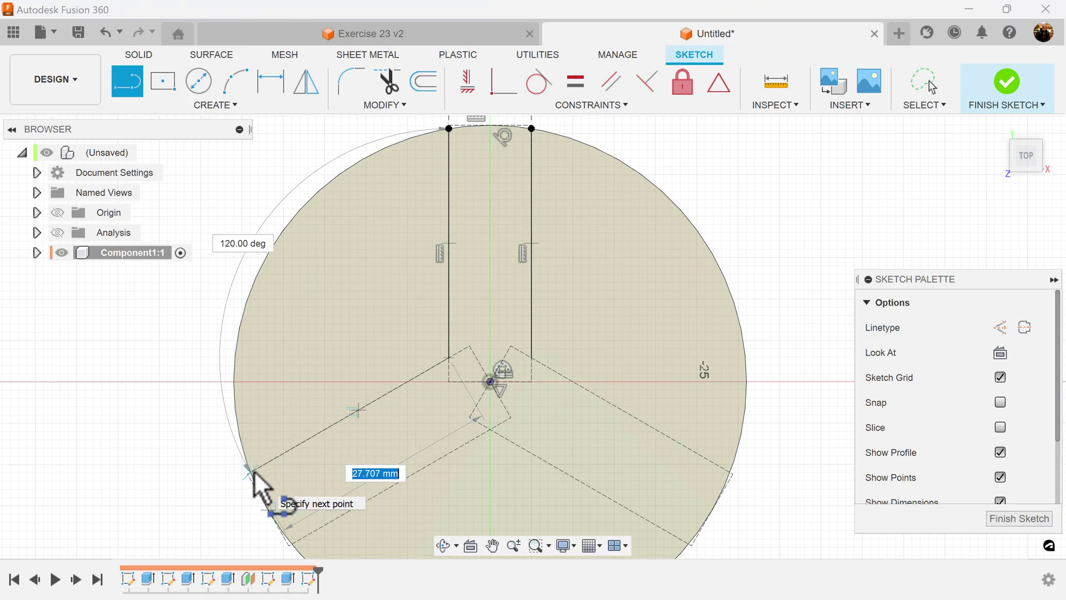
pyautogui.scroll(5, 251, 473)
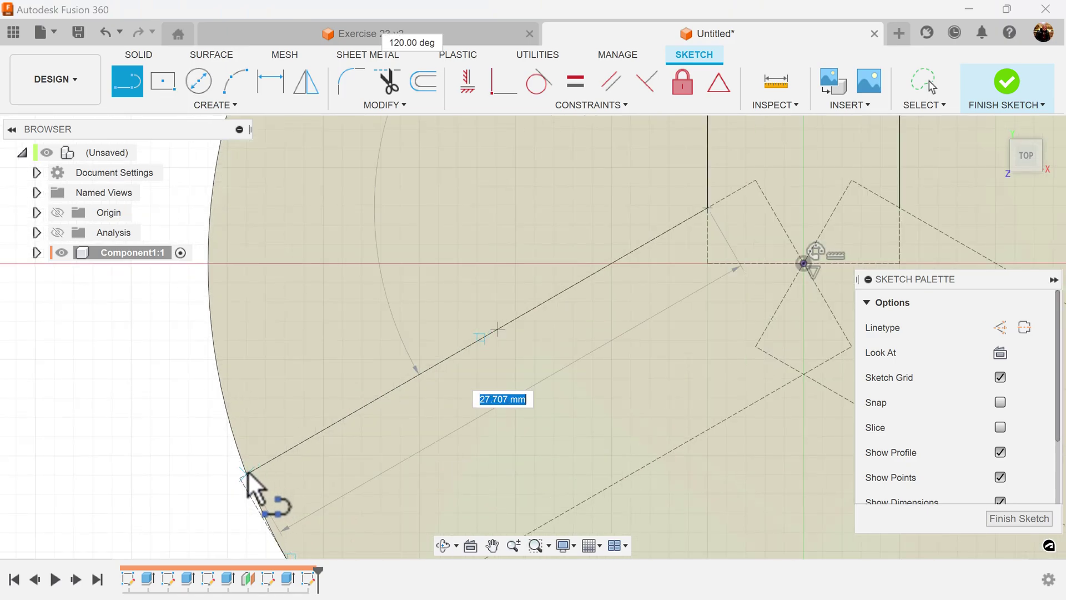
pyautogui.doubleClick(249, 472)
pyautogui.scroll(-3, 625, 477)
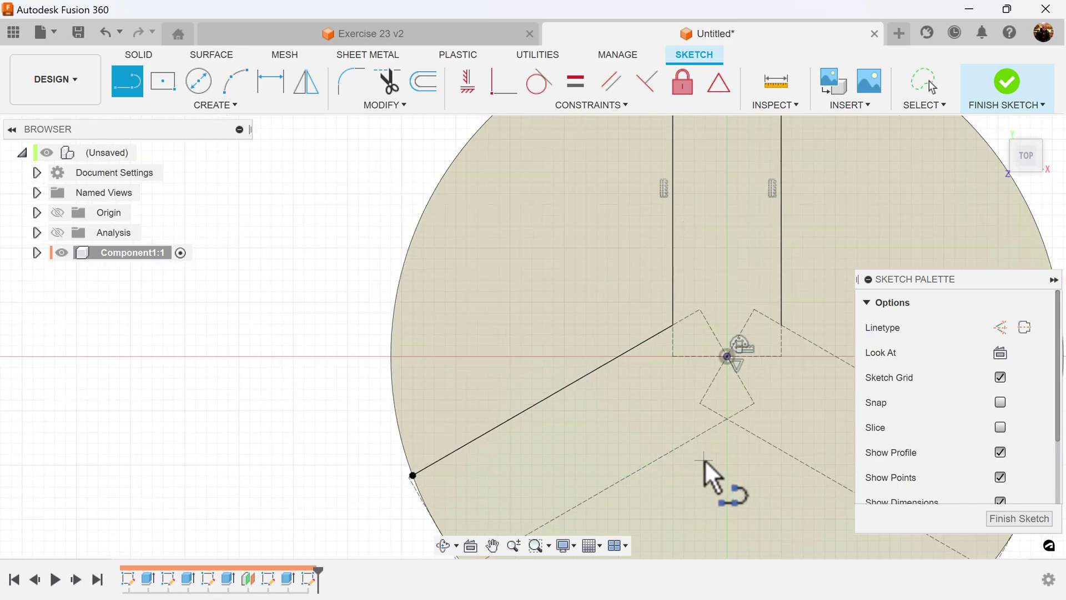
pyautogui.moveTo(705, 459); pyautogui.dragTo(643, 302, button='middle')
pyautogui.click(669, 266)
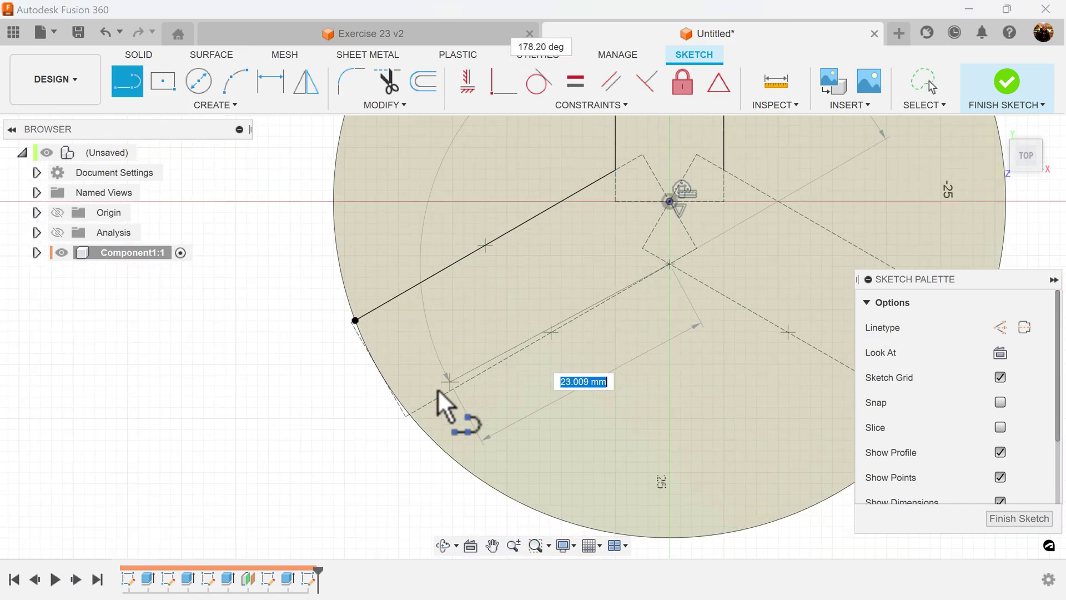
pyautogui.doubleClick(409, 412)
# Draw the last two rib edge lines, from the lower vertex and the circle edge
pyautogui.moveTo(635, 374)
pyautogui.mouseDown(button='middle')
pyautogui.moveTo(486, 388)
pyautogui.moveTo(270, 382)
pyautogui.mouseUp(button='middle')
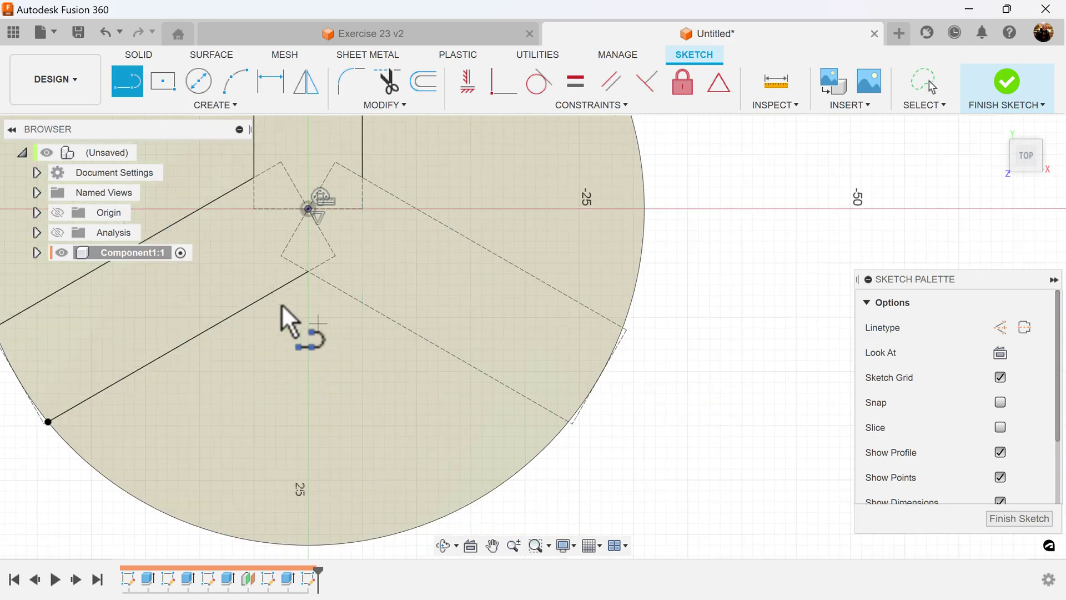
pyautogui.click(309, 269)
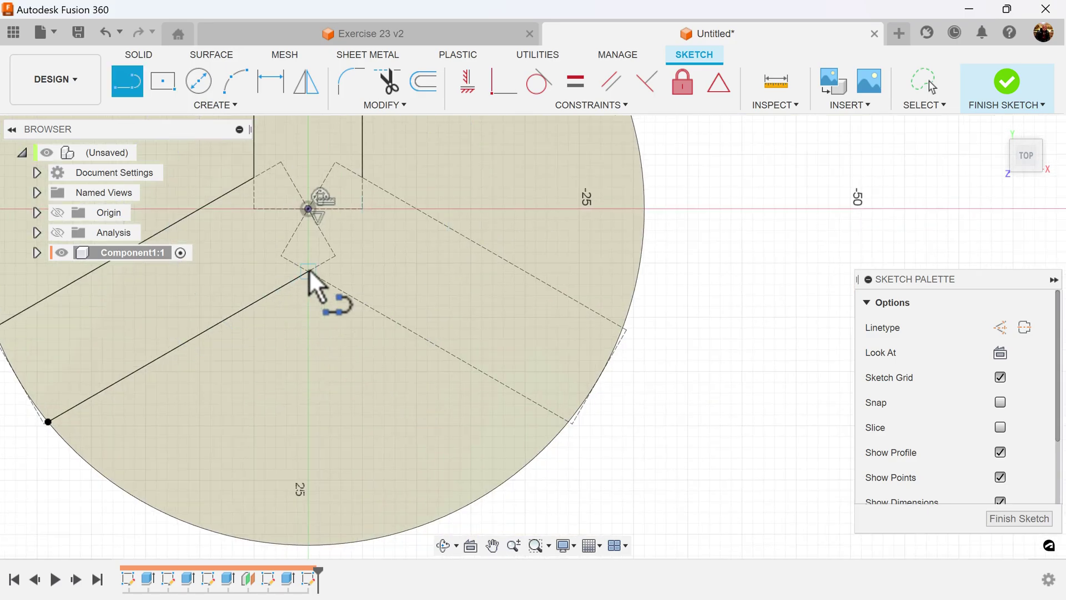
pyautogui.doubleClick(568, 421)
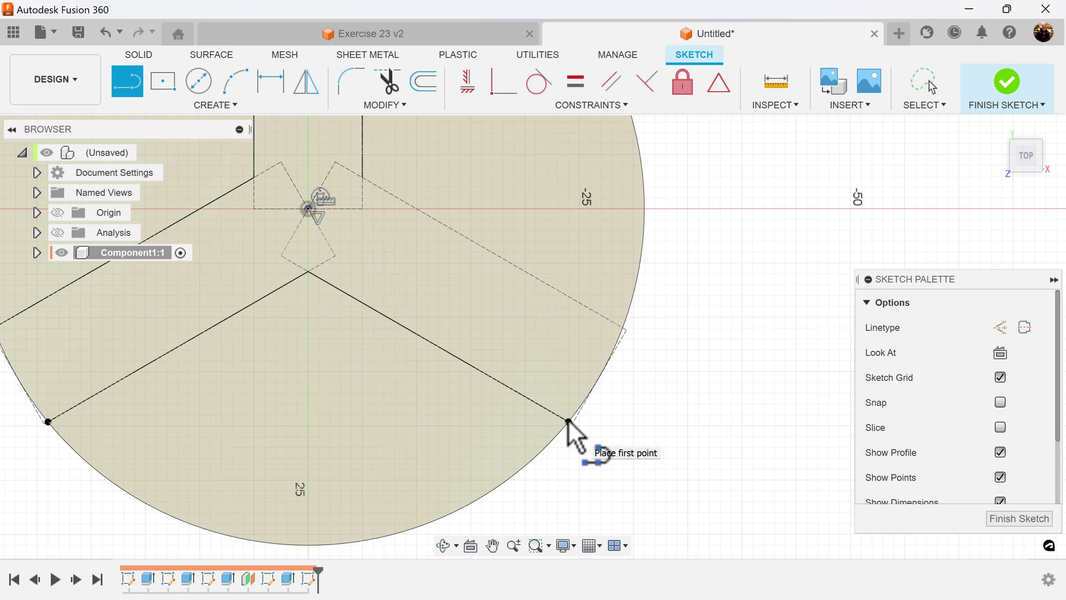
pyautogui.click(623, 326)
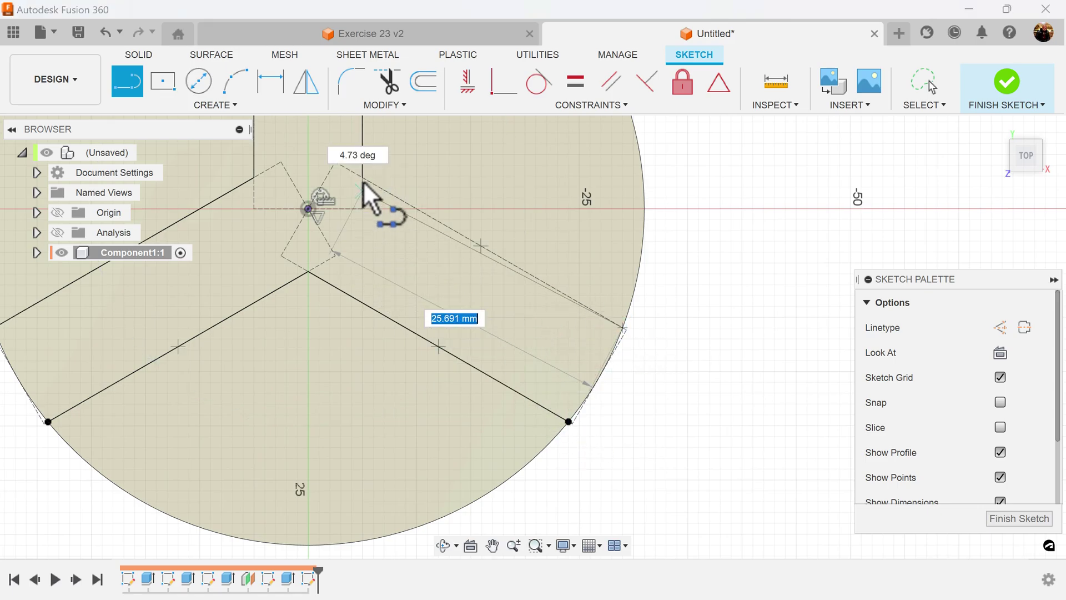
pyautogui.doubleClick(366, 175)
pyautogui.scroll(5, 421, 308)
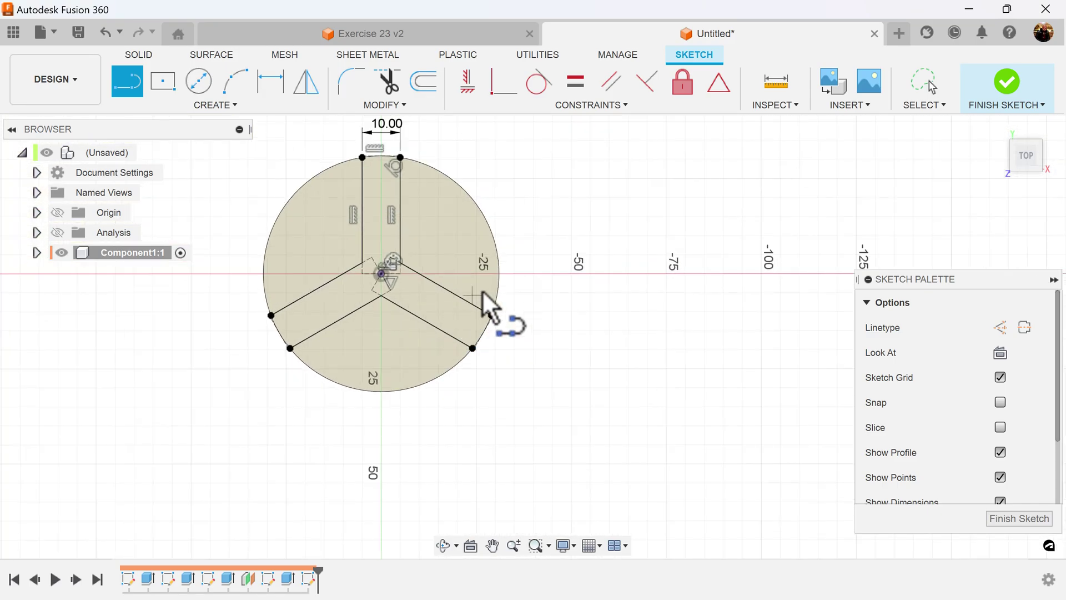
pyautogui.scroll(-3, 439, 333)
pyautogui.scroll(-1, 434, 330)
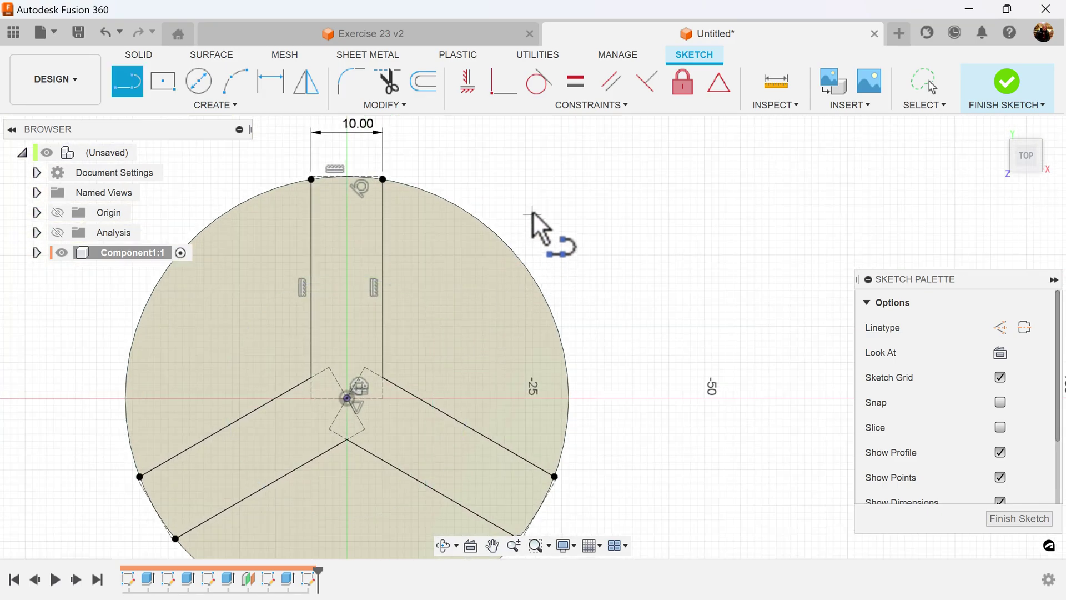
pyautogui.click(428, 89)
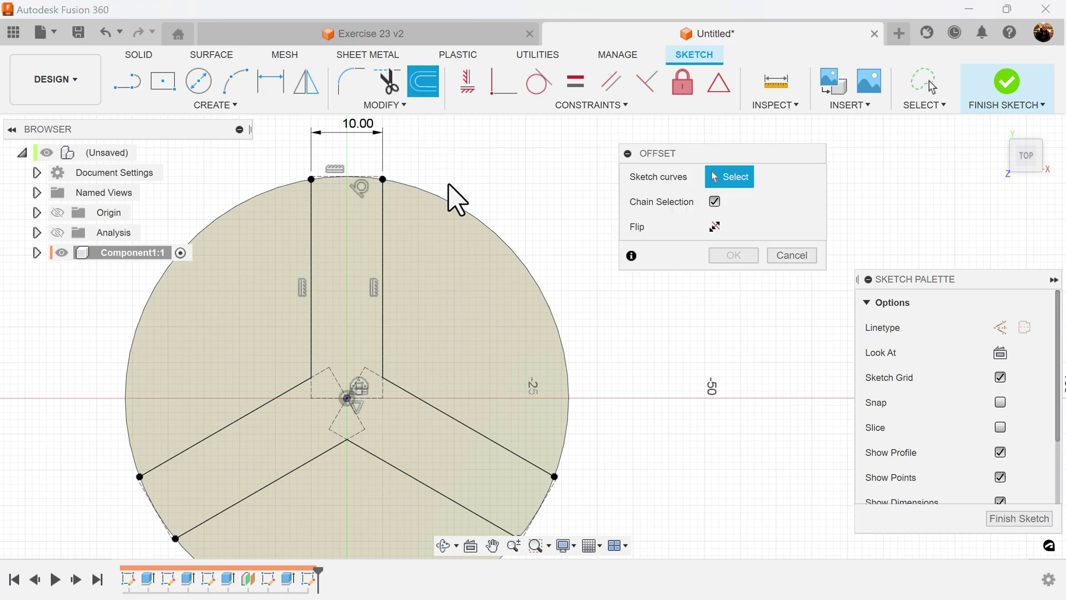
# Offset the right and left arms' edge-line pairs by 5 mm, picking single lines
pyautogui.click(386, 223)
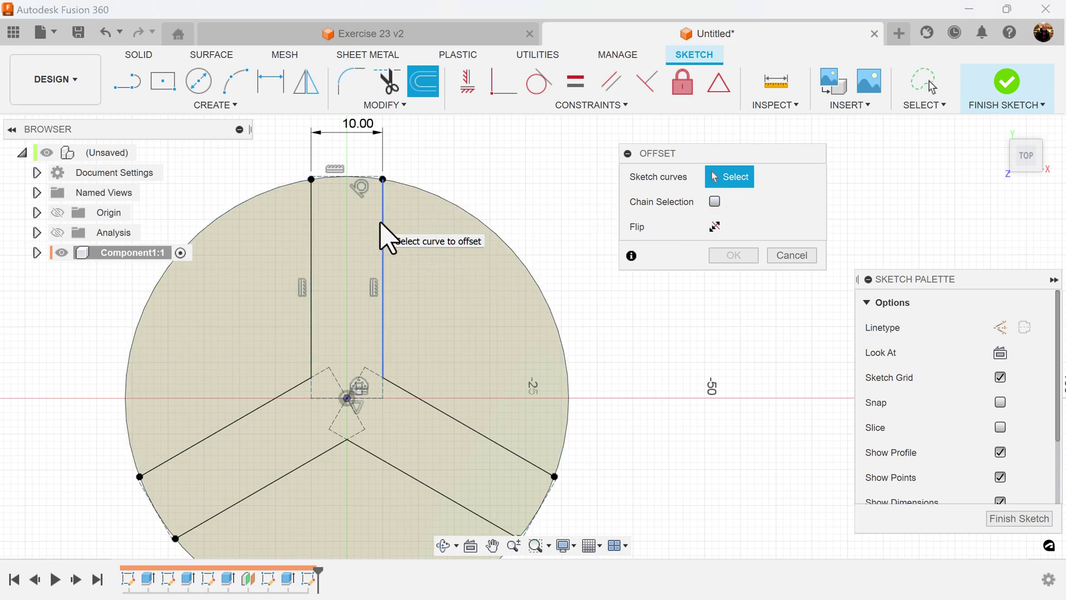
pyautogui.click(384, 236)
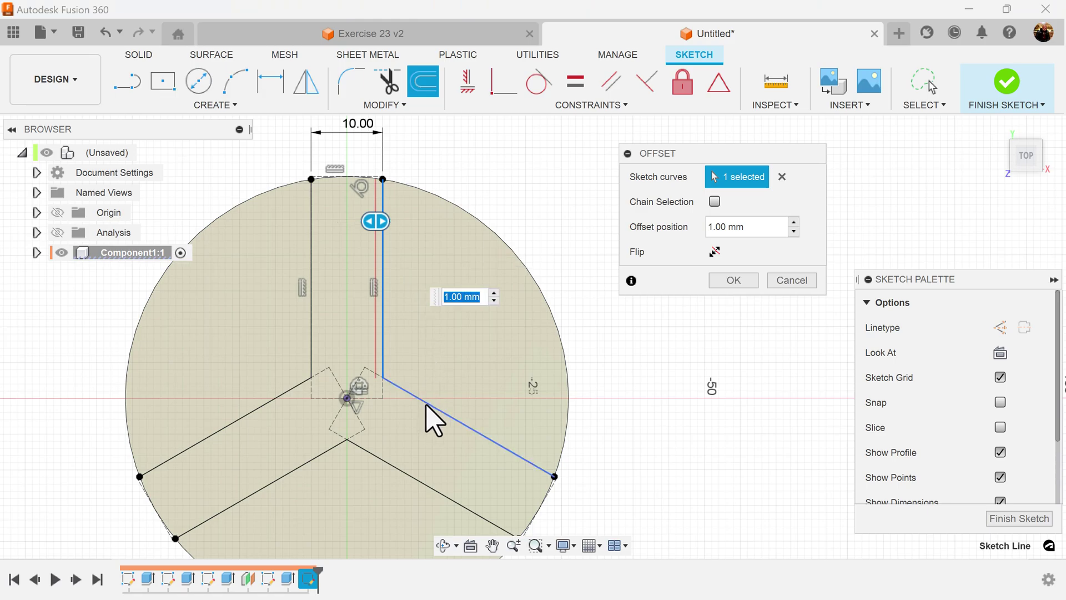
pyautogui.click(426, 406)
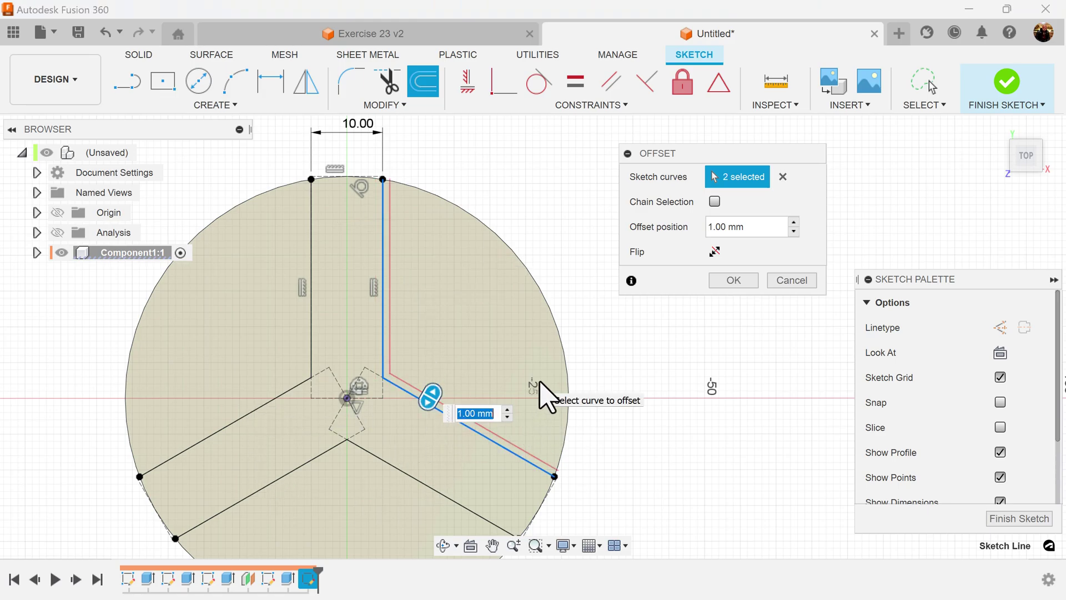
pyautogui.click(734, 281)
pyautogui.click(424, 83)
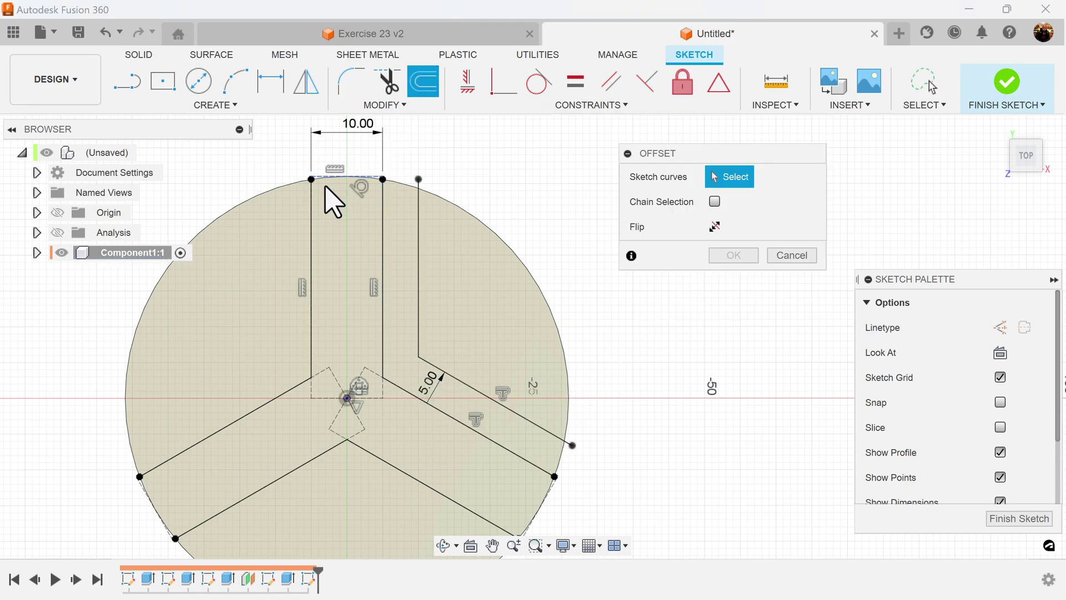
pyautogui.click(312, 238)
pyautogui.click(288, 393)
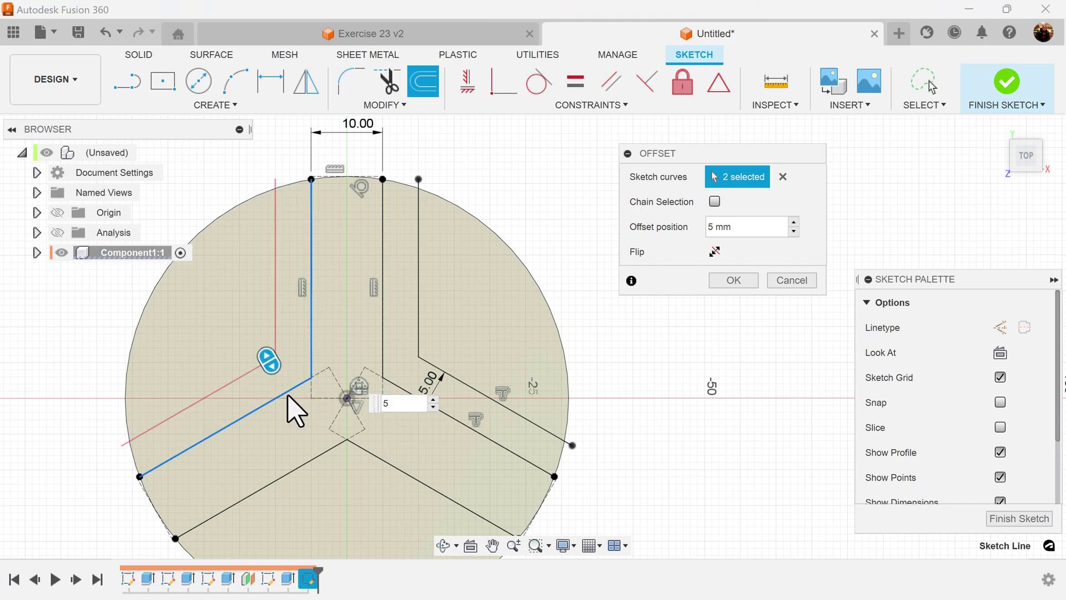
pyautogui.click(725, 285)
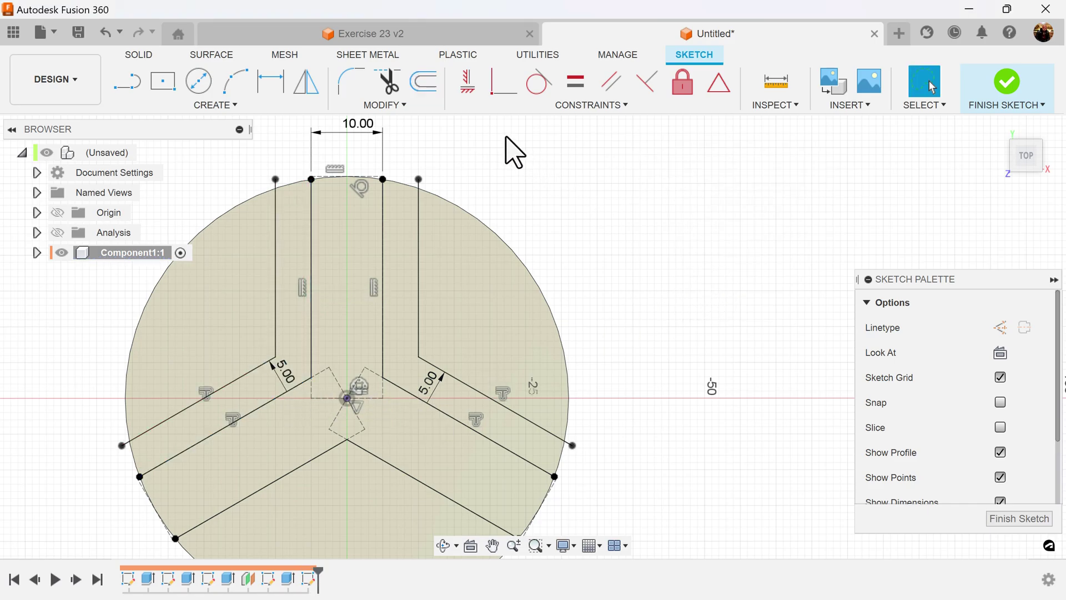
# Offset the lower arm's two diagonal lines by 5 mm and finish the sketch
pyautogui.click(432, 88)
pyautogui.click(404, 483)
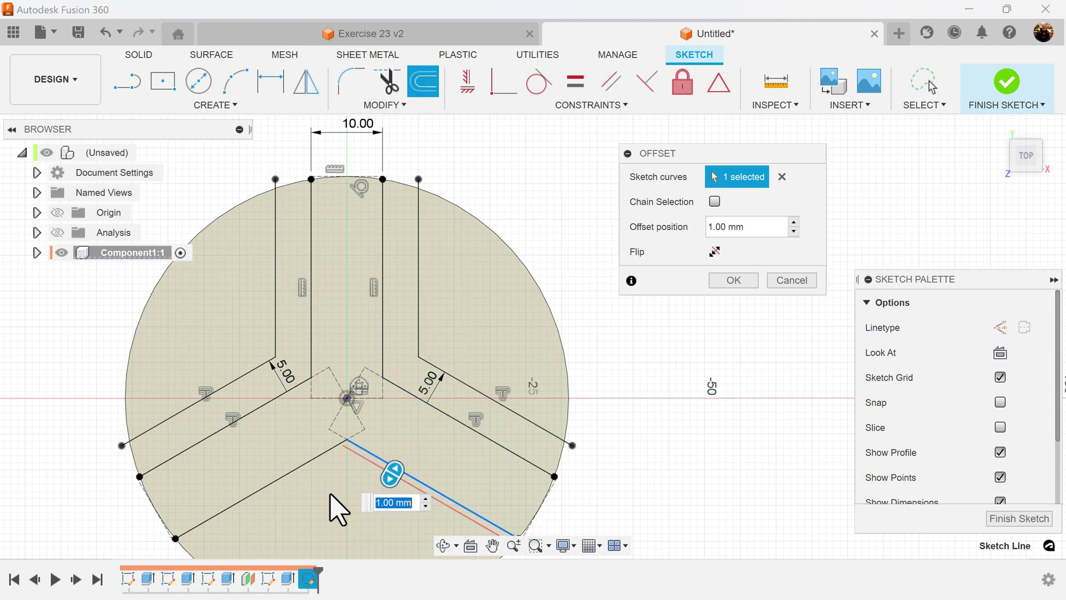
pyautogui.click(299, 469)
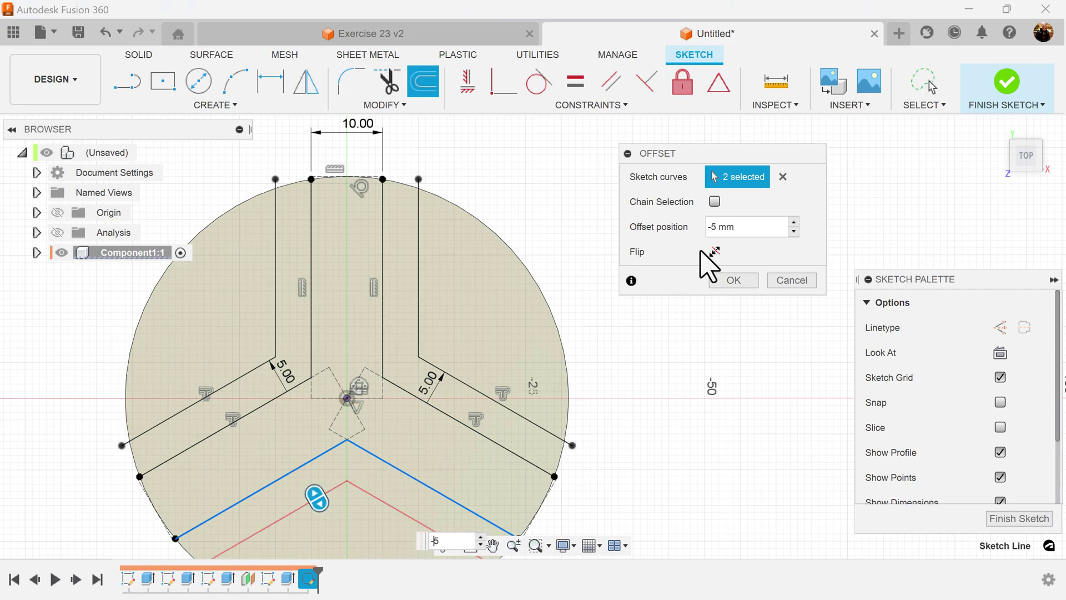
pyautogui.click(724, 283)
pyautogui.moveTo(700, 321); pyautogui.dragTo(721, 259, button='middle')
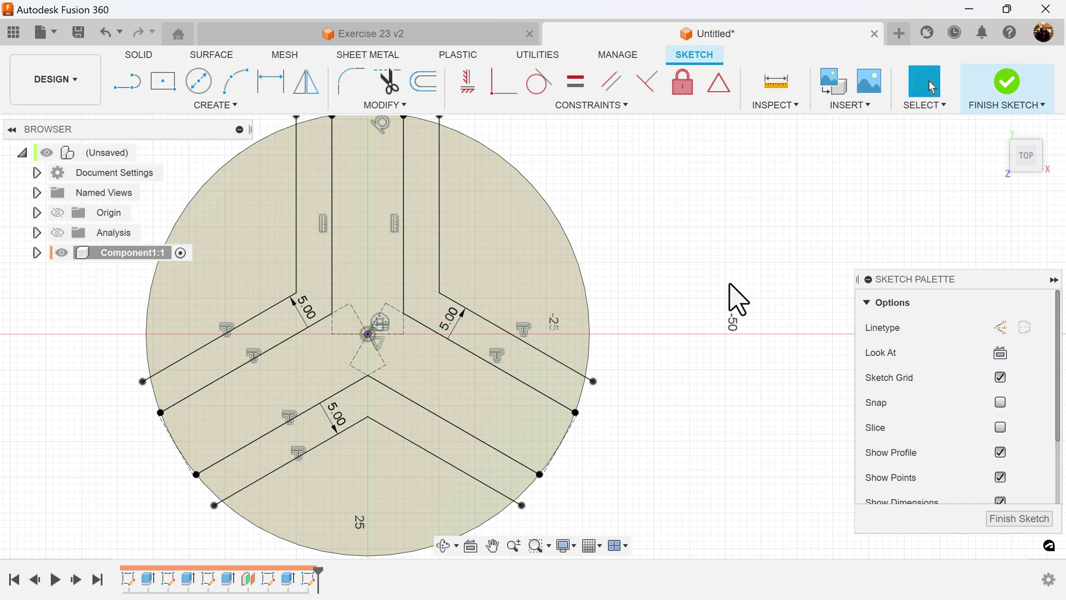
pyautogui.click(1014, 519)
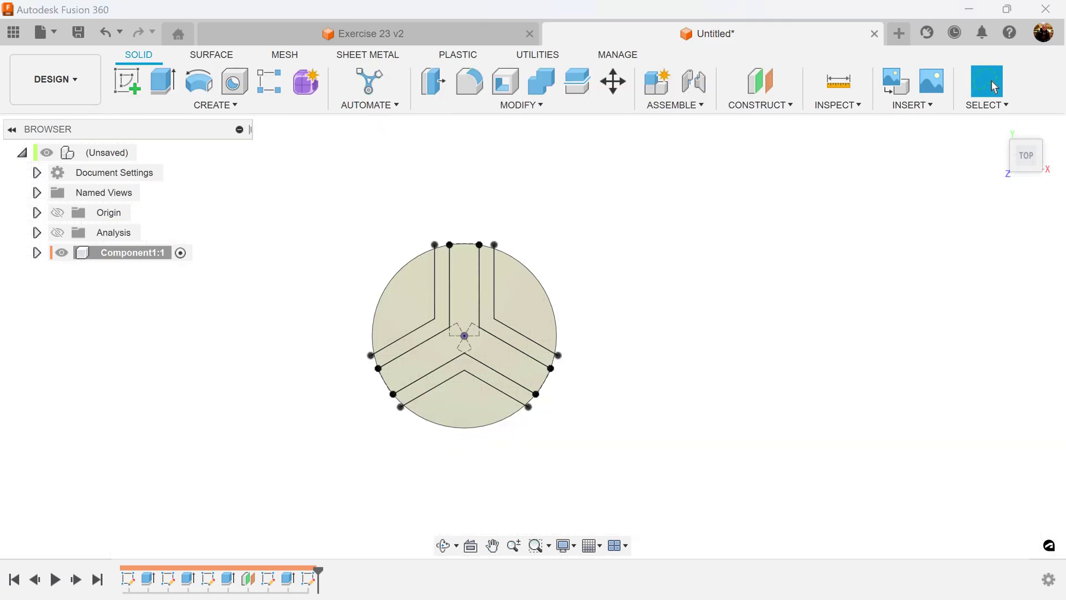
# Extrude the left, right and bottom arm profiles 19 mm, joined to the disc
pyautogui.click(164, 89)
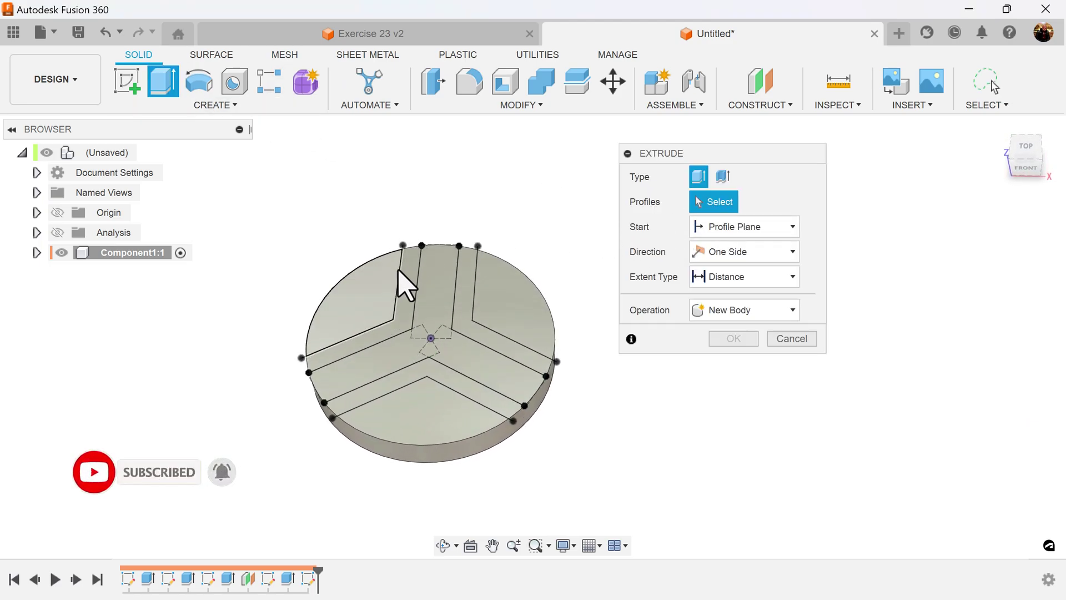
pyautogui.click(405, 285)
pyautogui.click(469, 302)
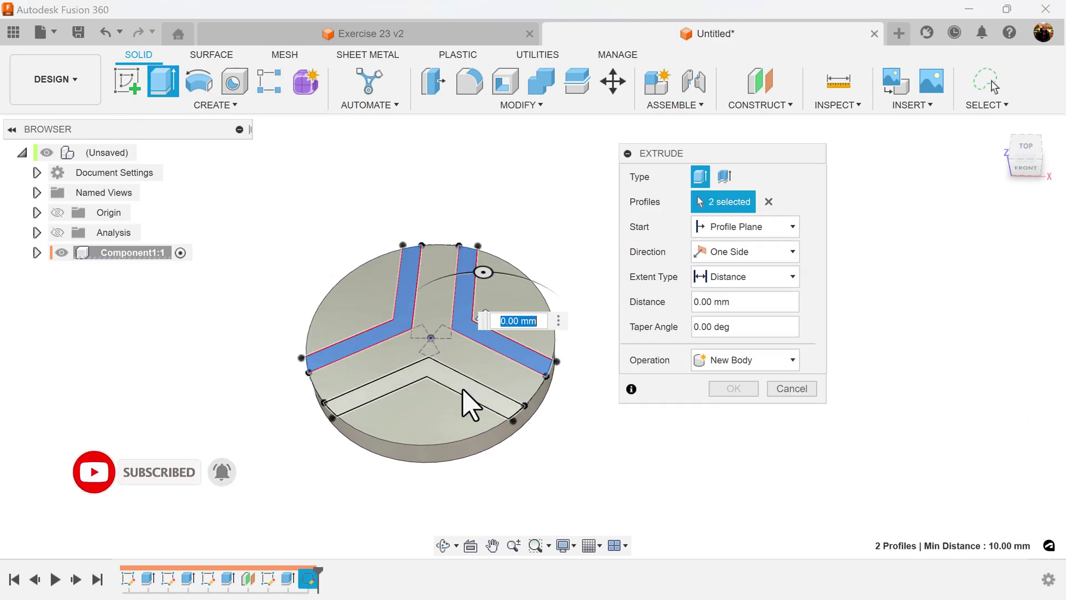
pyautogui.click(466, 390)
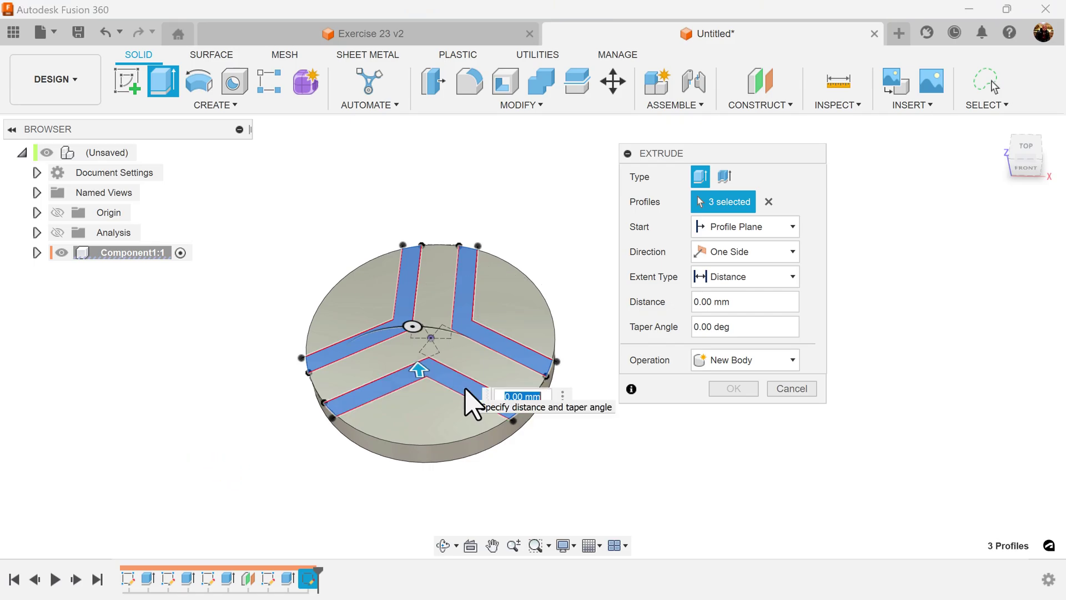
pyautogui.write('19')
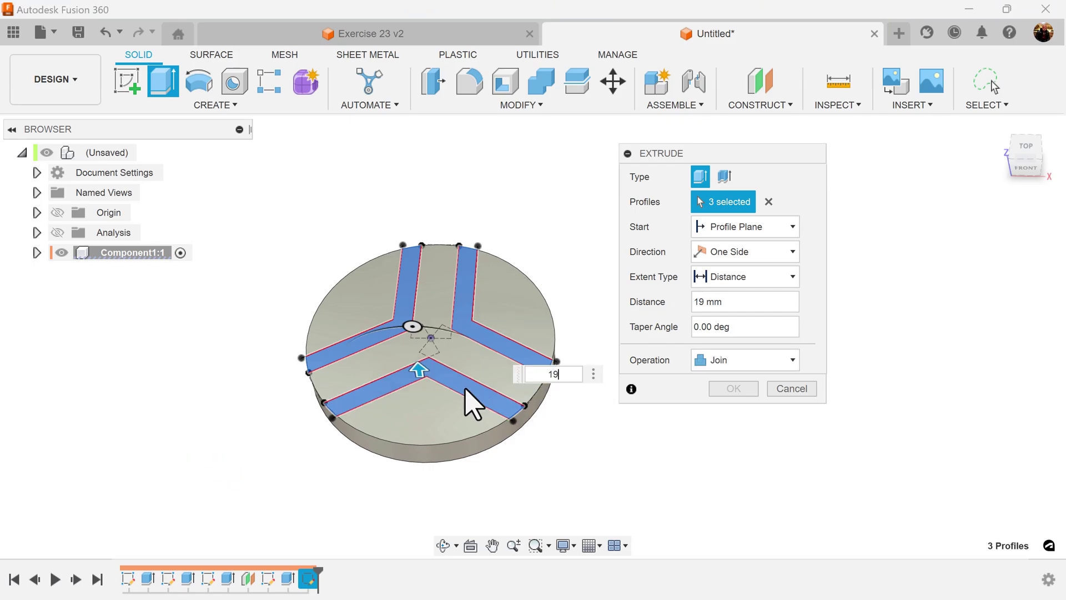
pyautogui.click(733, 389)
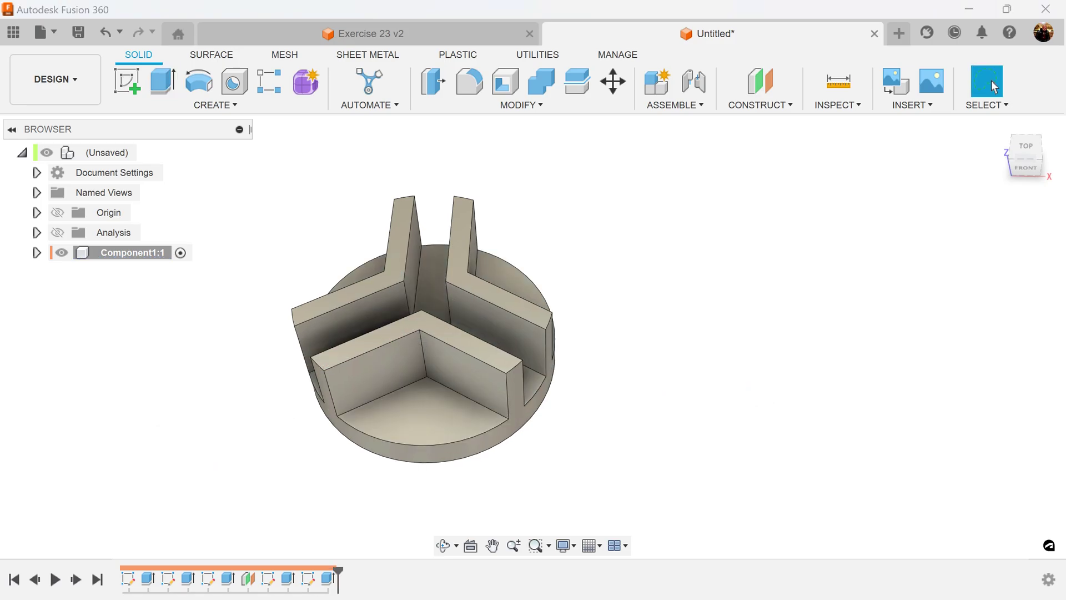
pyautogui.keyDown('shift'); pyautogui.moveTo(760, 333); pyautogui.dragTo(884, 455, button='middle'); pyautogui.keyUp('shift')
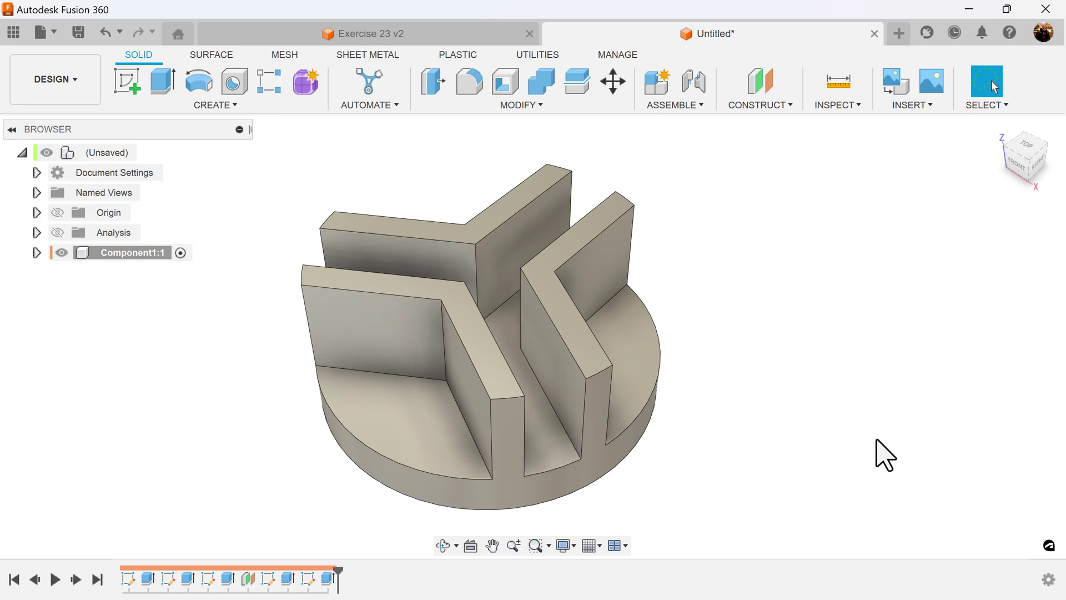
pyautogui.click(469, 82)
# Fillet the three centre-junction rib edges with a 5 mm radius
pyautogui.keyDown('shift'); pyautogui.moveTo(719, 248); pyautogui.dragTo(707, 279, button='middle'); pyautogui.keyUp('shift')
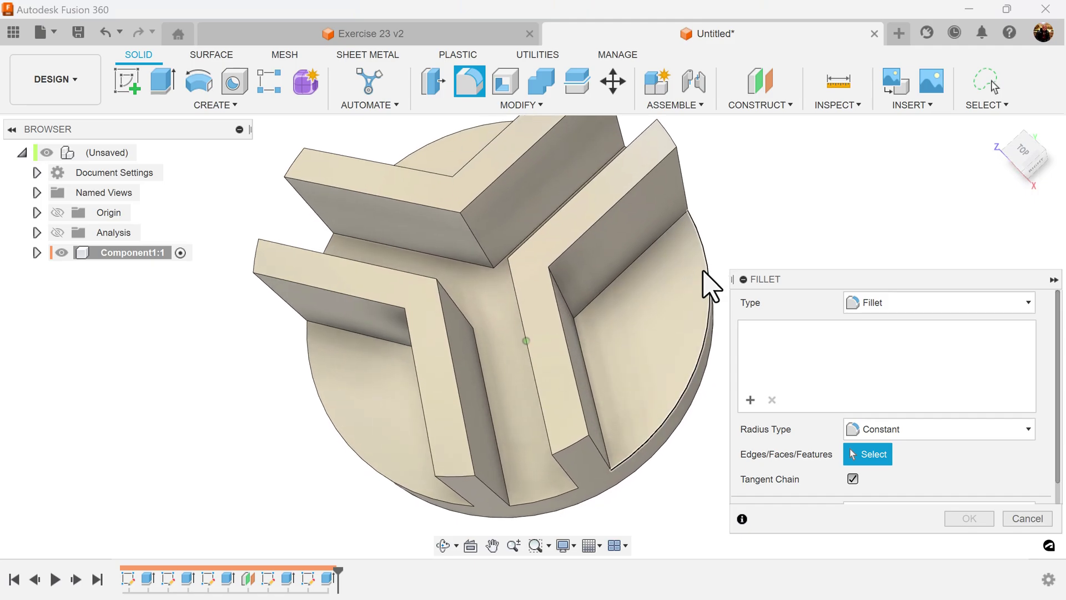
pyautogui.click(481, 251)
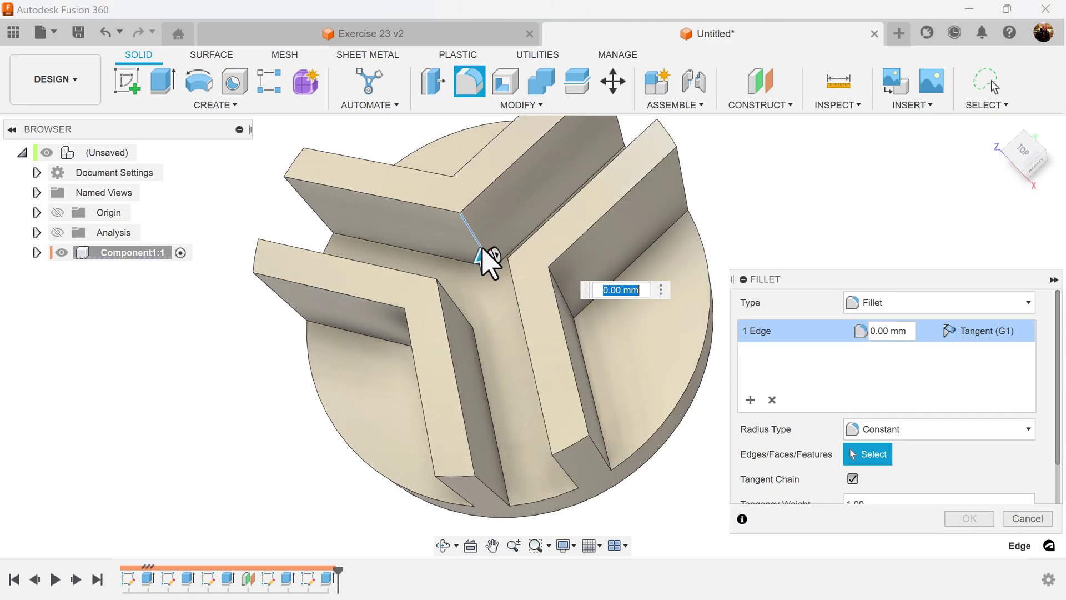
pyautogui.click(453, 298)
pyautogui.keyDown('shift'); pyautogui.moveTo(559, 338); pyautogui.dragTo(488, 285, button='middle'); pyautogui.keyUp('shift')
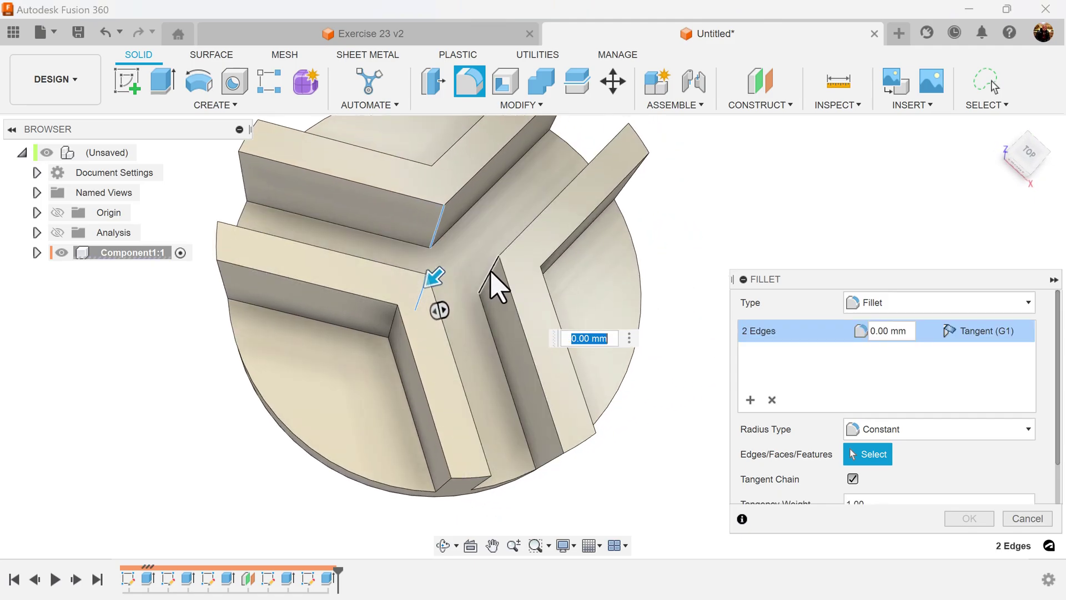
pyautogui.click(490, 271)
pyautogui.write('5')
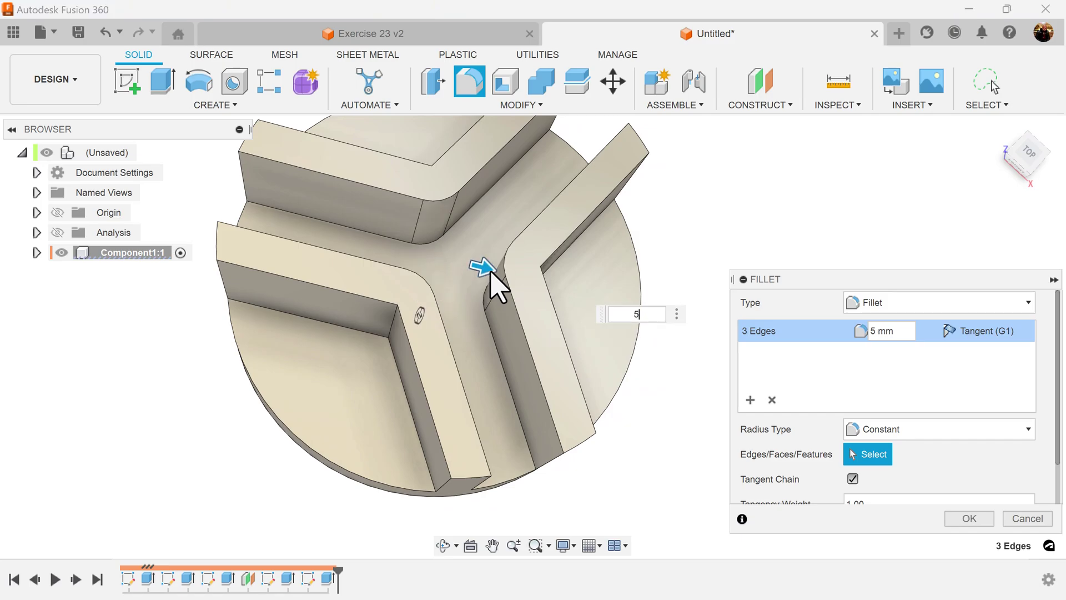
pyautogui.scroll(-2, 488, 269)
# Add a second fillet set of three rib edges at 3 mm and apply both fillets
pyautogui.keyDown('shift'); pyautogui.moveTo(488, 269); pyautogui.dragTo(555, 288, button='middle'); pyautogui.keyUp('shift')
pyautogui.click(747, 409)
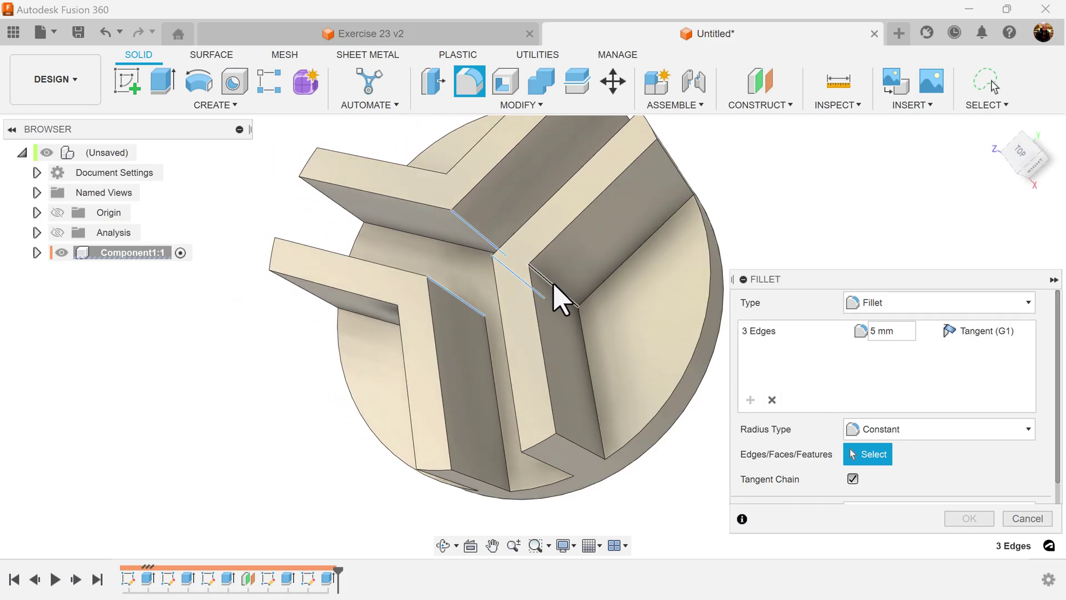
pyautogui.click(557, 294)
pyautogui.keyDown('shift'); pyautogui.moveTo(484, 309); pyautogui.dragTo(445, 184, button='middle'); pyautogui.keyUp('shift')
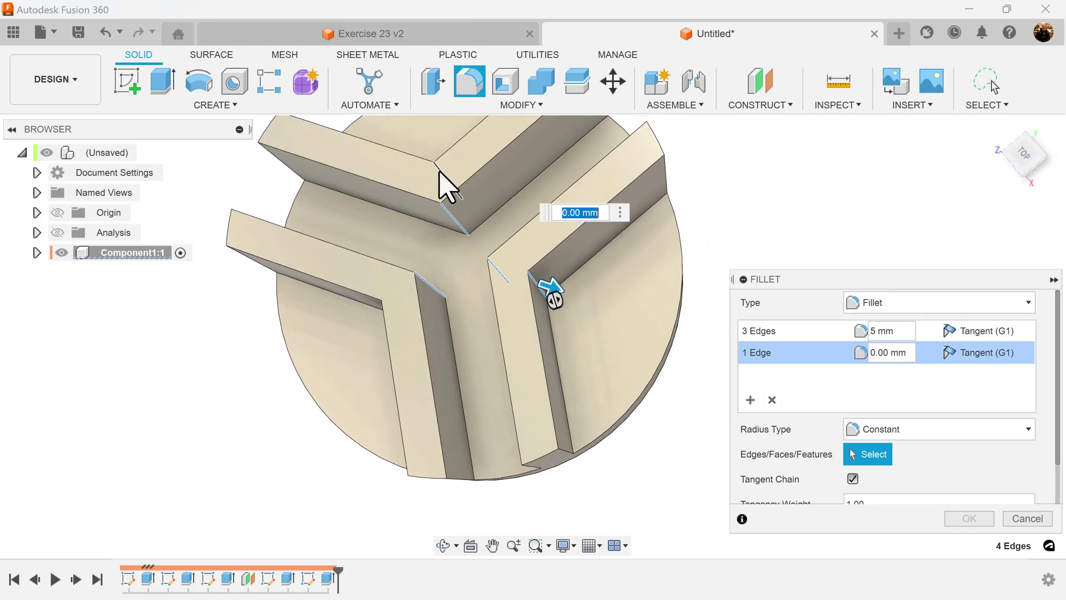
pyautogui.click(445, 183)
pyautogui.click(389, 310)
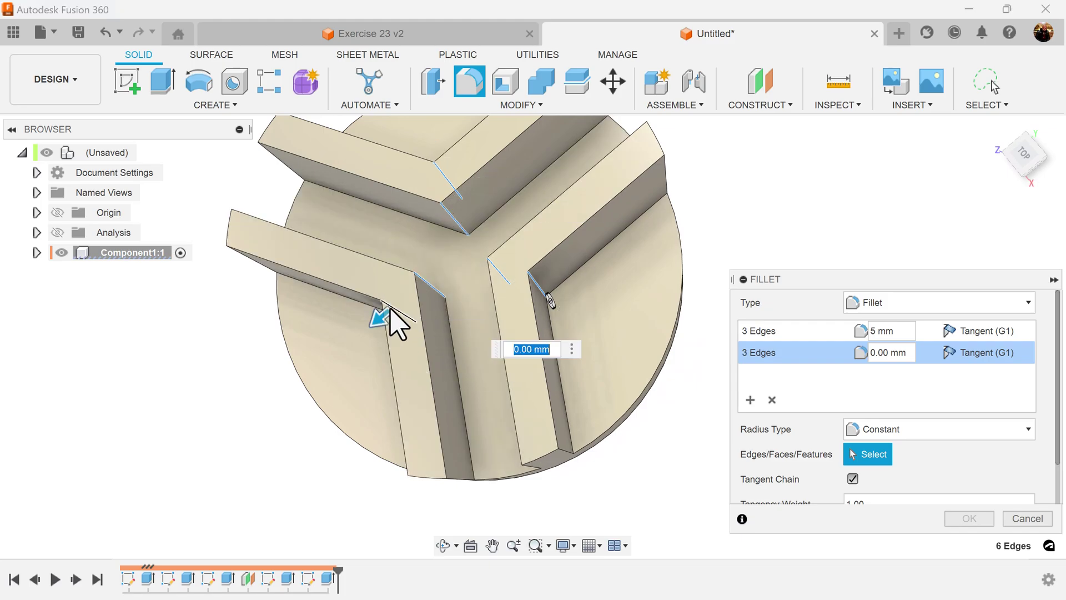
pyautogui.press('Return')
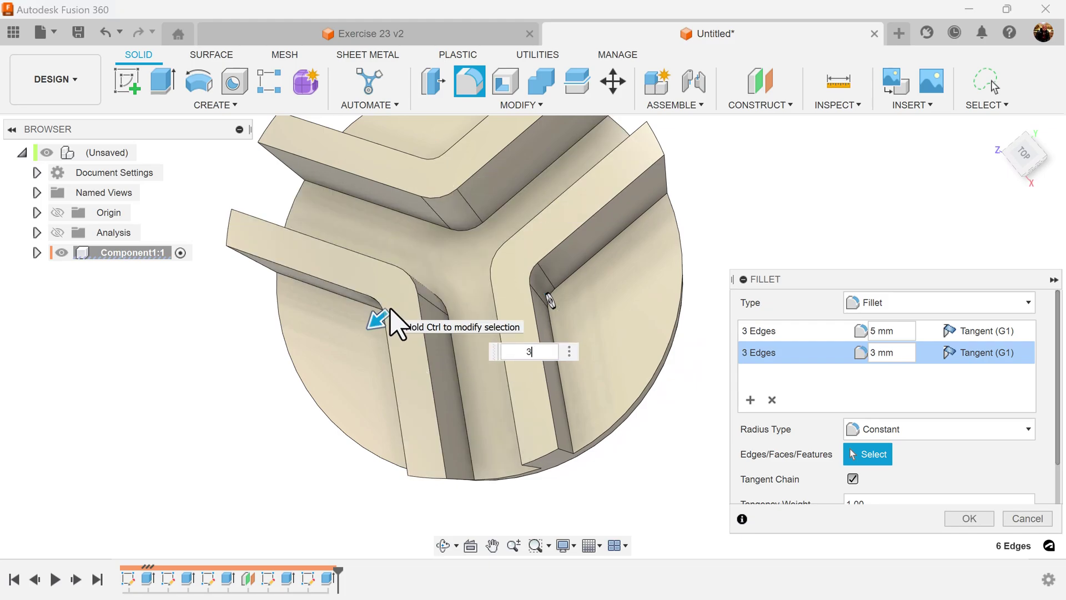
pyautogui.click(969, 519)
pyautogui.click(1028, 160)
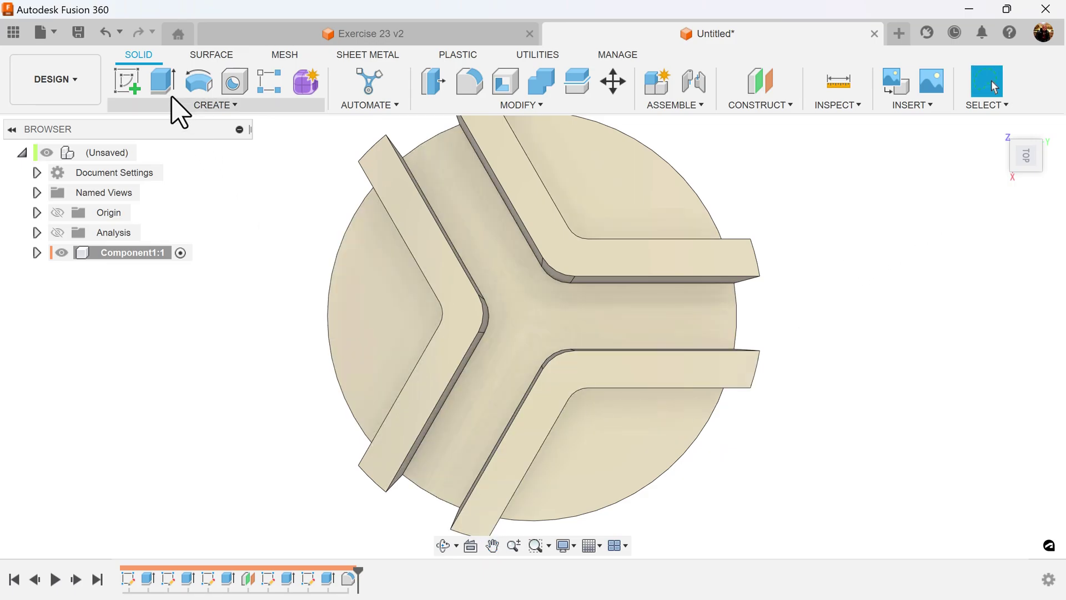
pyautogui.click(129, 88)
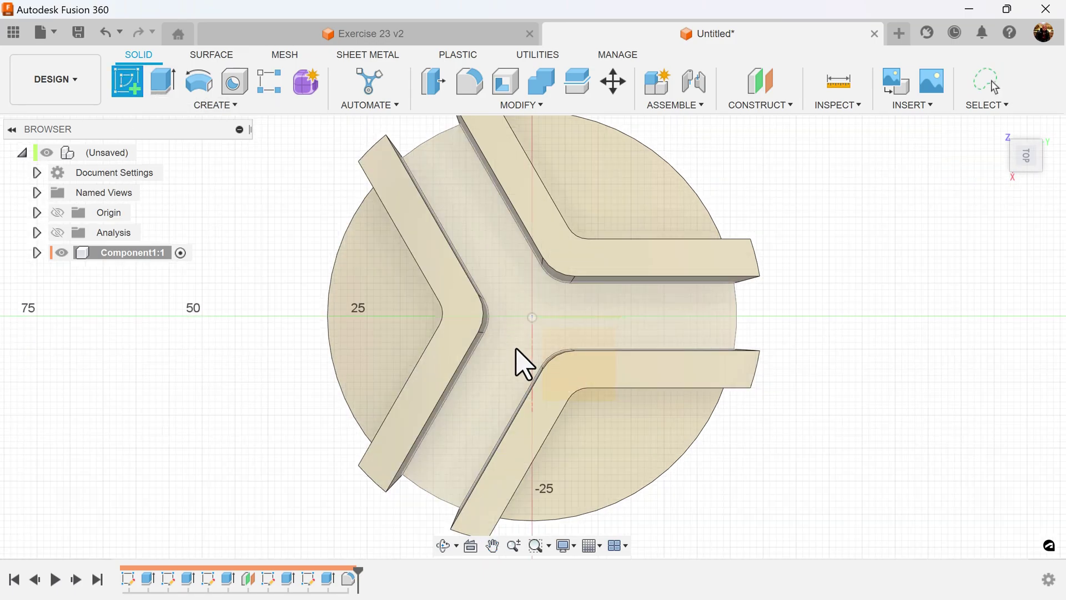
# On the disc's top face, sketch a 50 mm construction circle centred on the origin
pyautogui.click(522, 364)
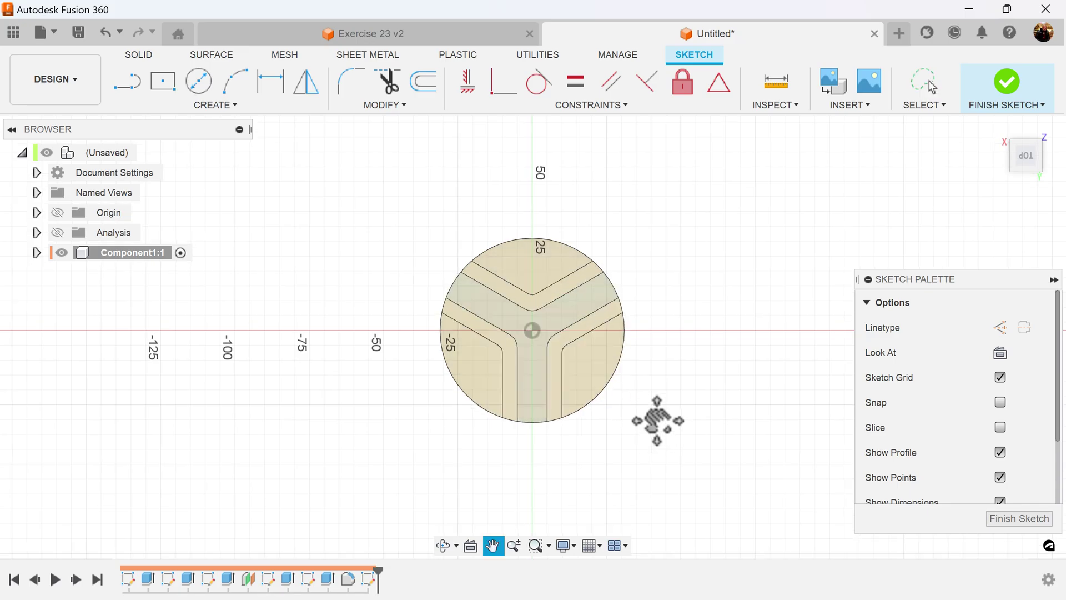
pyautogui.click(198, 84)
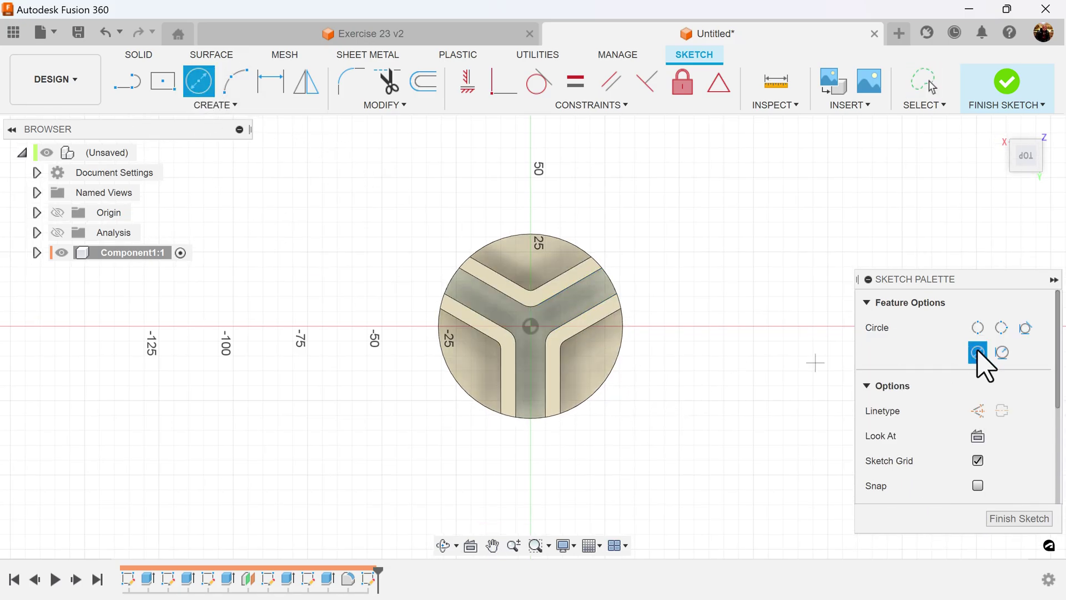
pyautogui.click(978, 410)
pyautogui.click(532, 326)
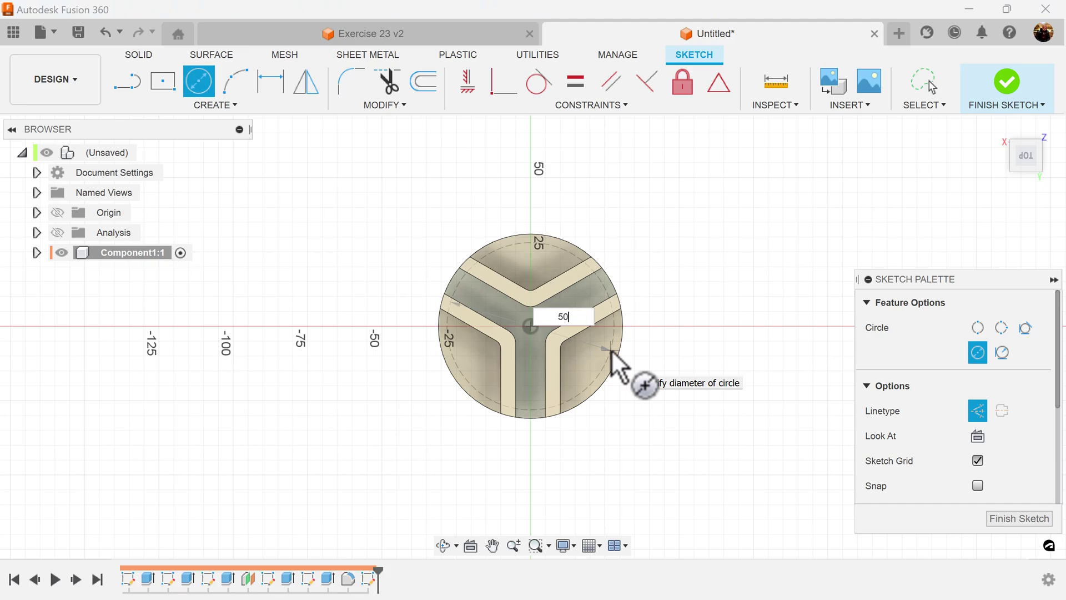
pyautogui.press('Return')
pyautogui.press('Escape')
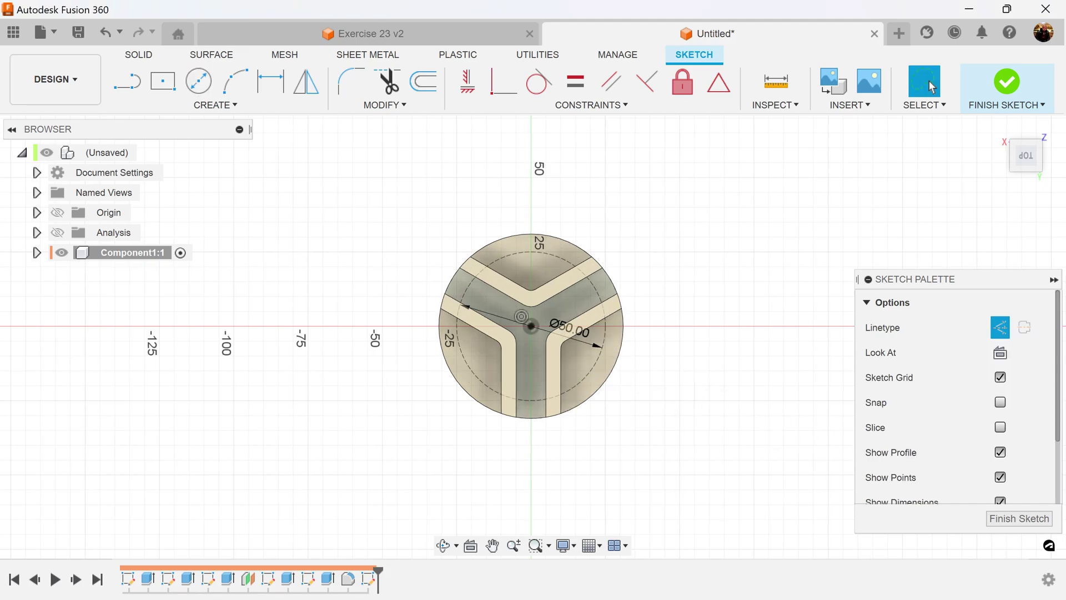
# Draw two lines from the sketch centre out to the Ø50 circle
pyautogui.click(133, 91)
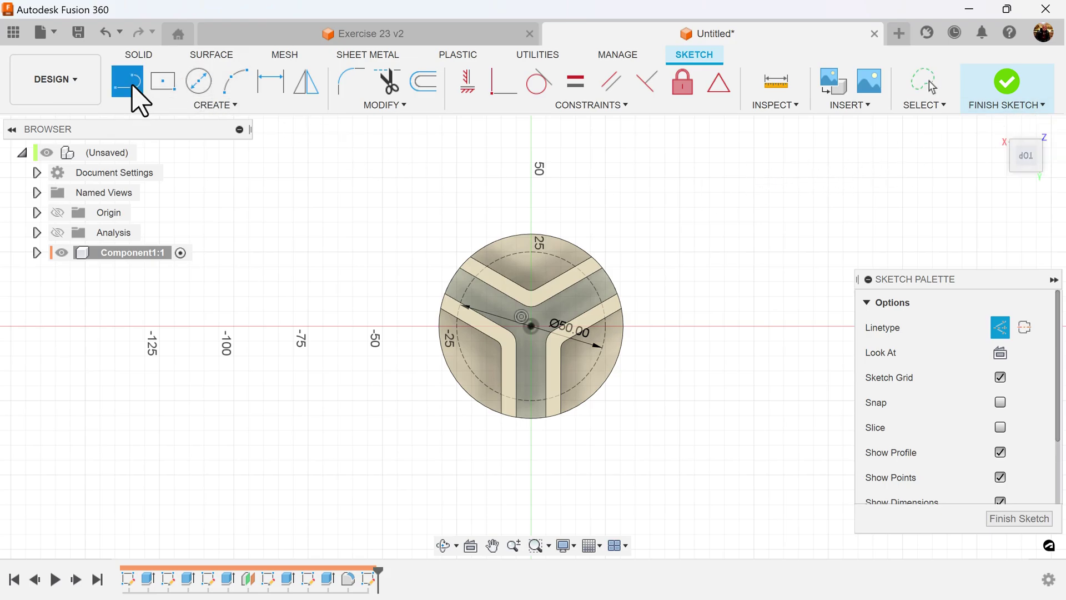
pyautogui.scroll(3, 538, 370)
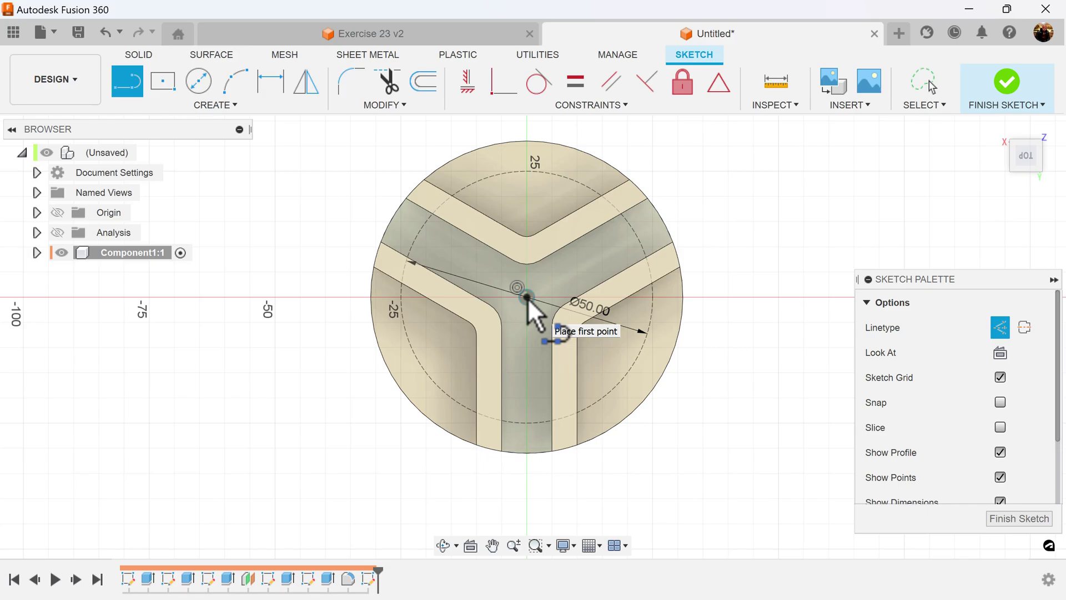
pyautogui.click(1043, 124)
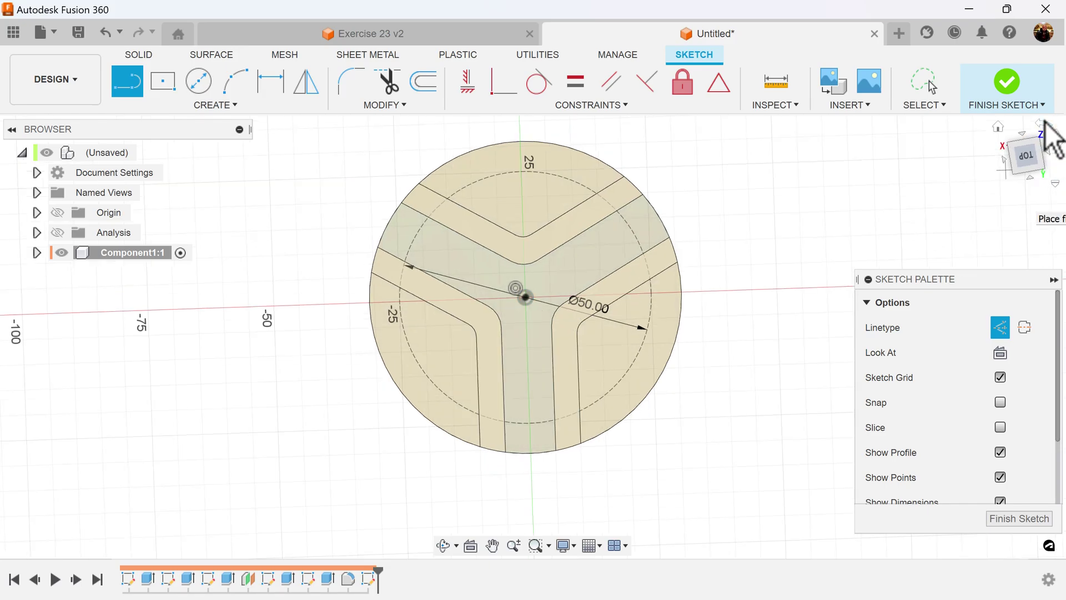
pyautogui.click(1043, 123)
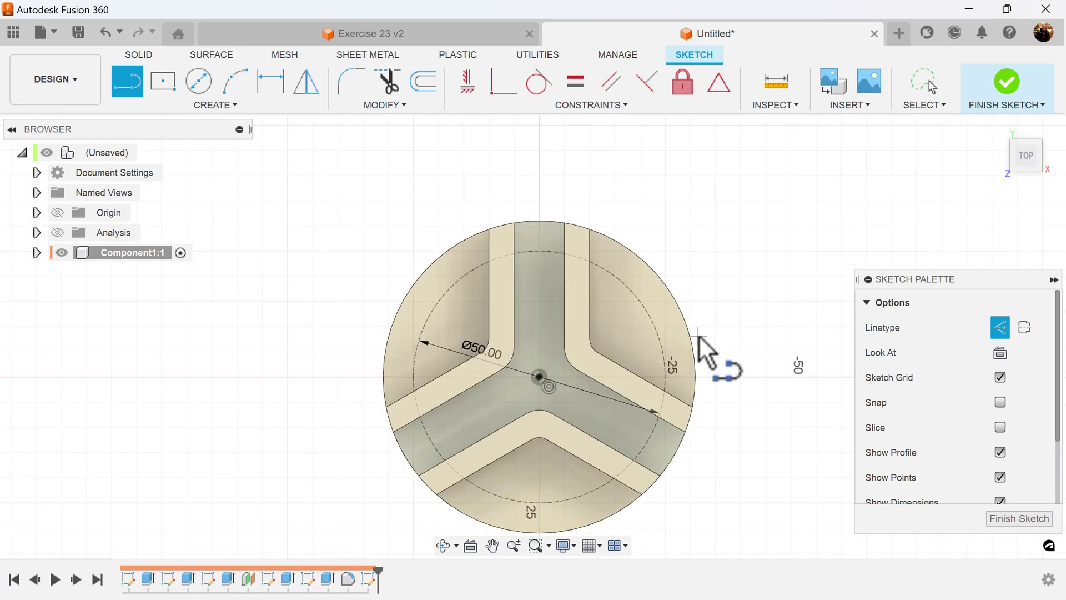
pyautogui.moveTo(691, 366)
pyautogui.mouseDown(button='middle')
pyautogui.moveTo(661, 290)
pyautogui.moveTo(642, 280)
pyautogui.mouseUp(button='middle')
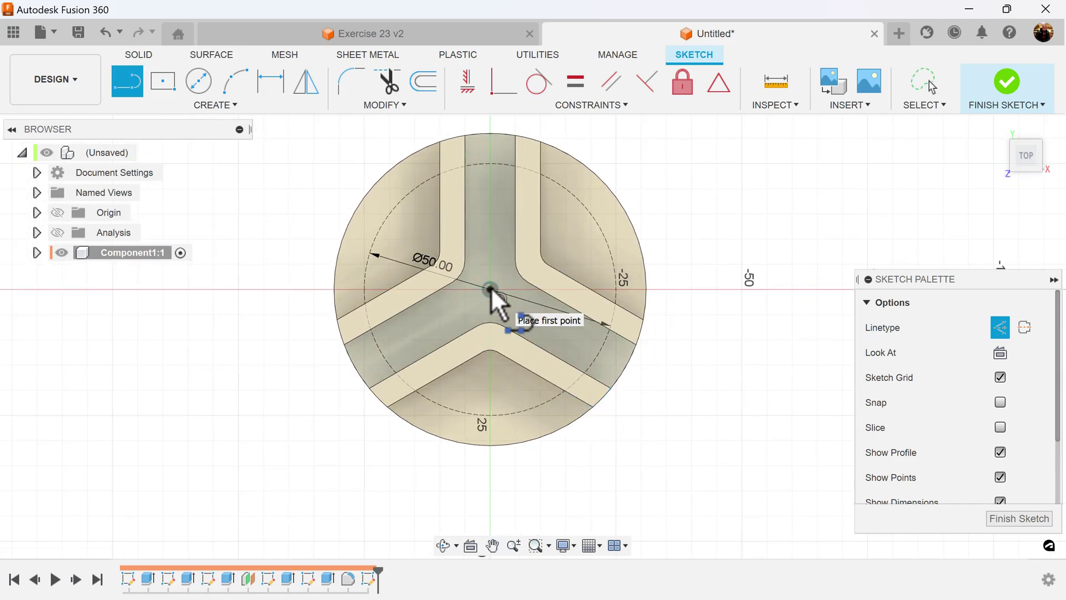
pyautogui.click(491, 288)
pyautogui.doubleClick(491, 444)
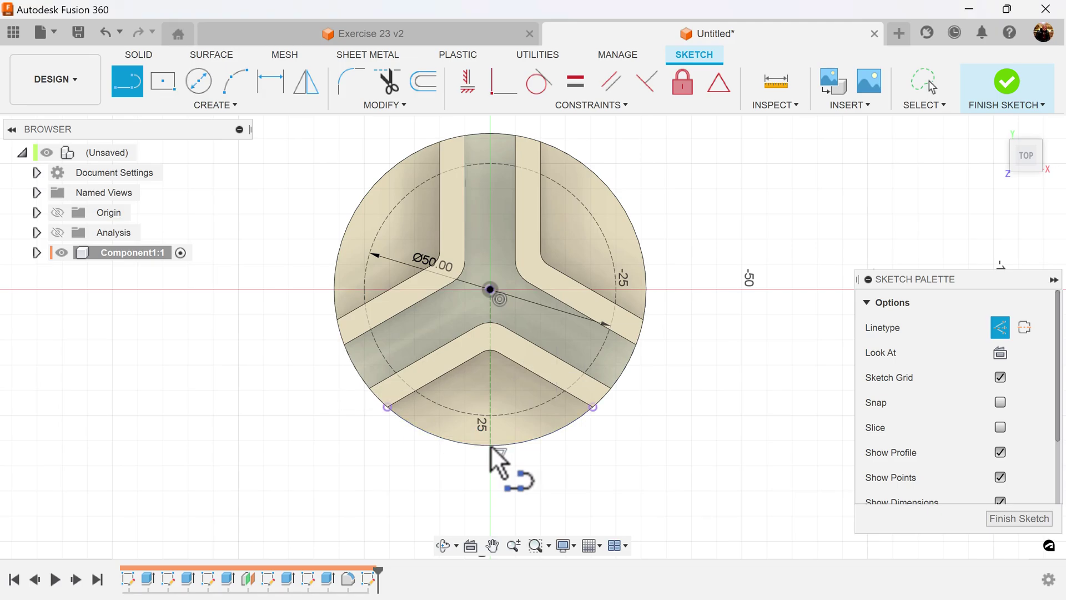
pyautogui.click(489, 288)
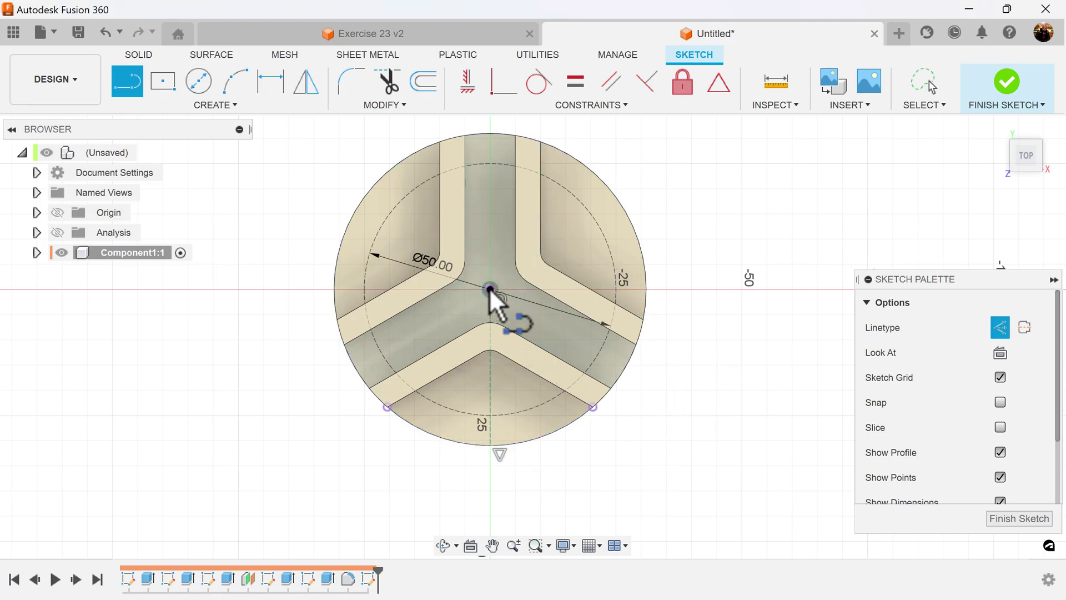
pyautogui.doubleClick(428, 394)
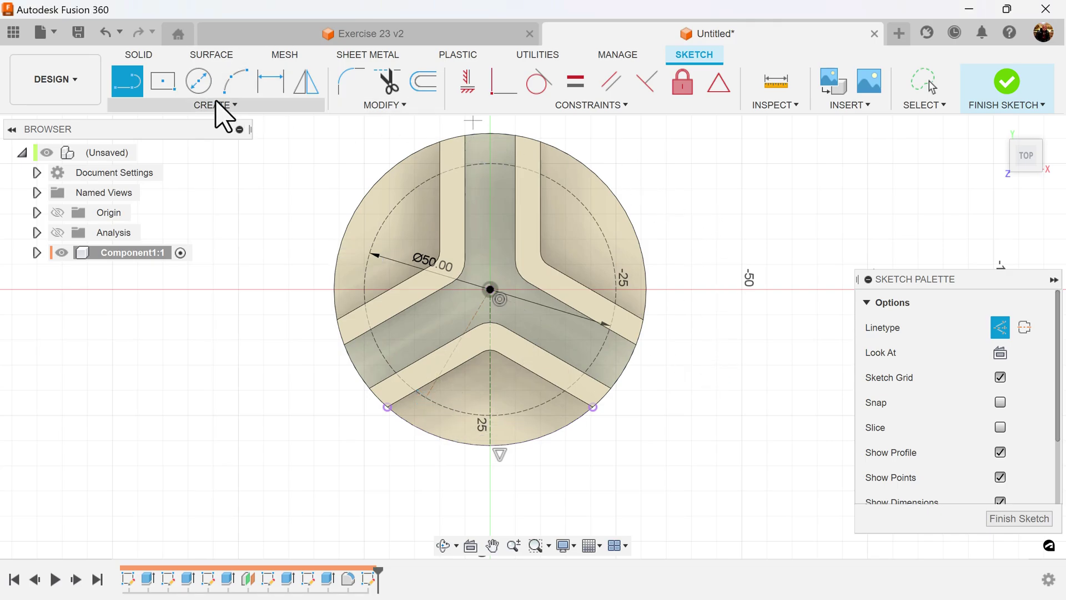
# Dimension a 15° angle between the two lines and finish the sketch
pyautogui.click(272, 92)
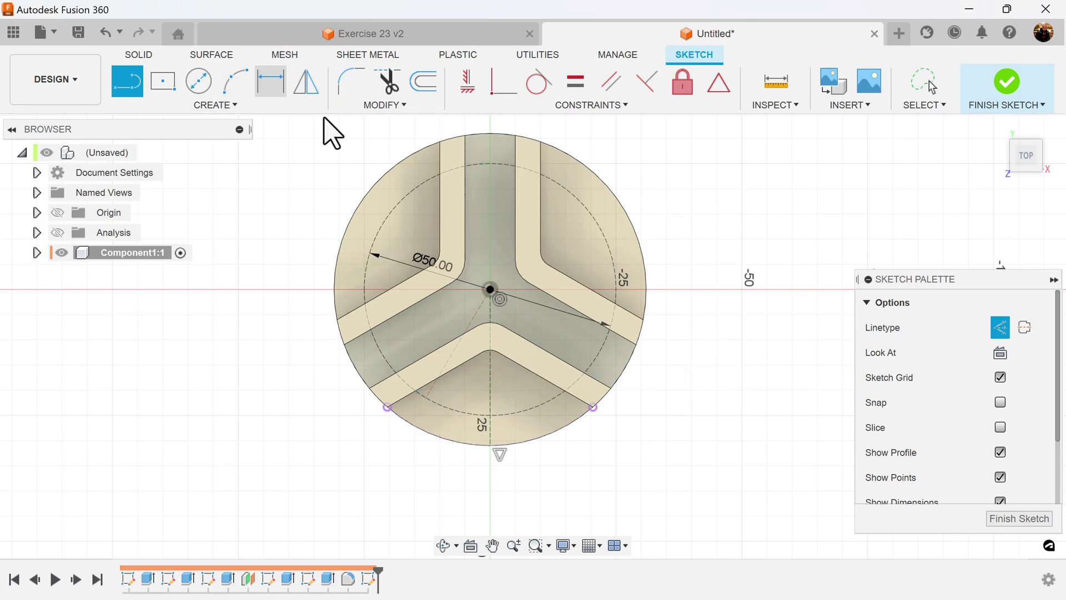
pyautogui.click(457, 347)
pyautogui.click(490, 384)
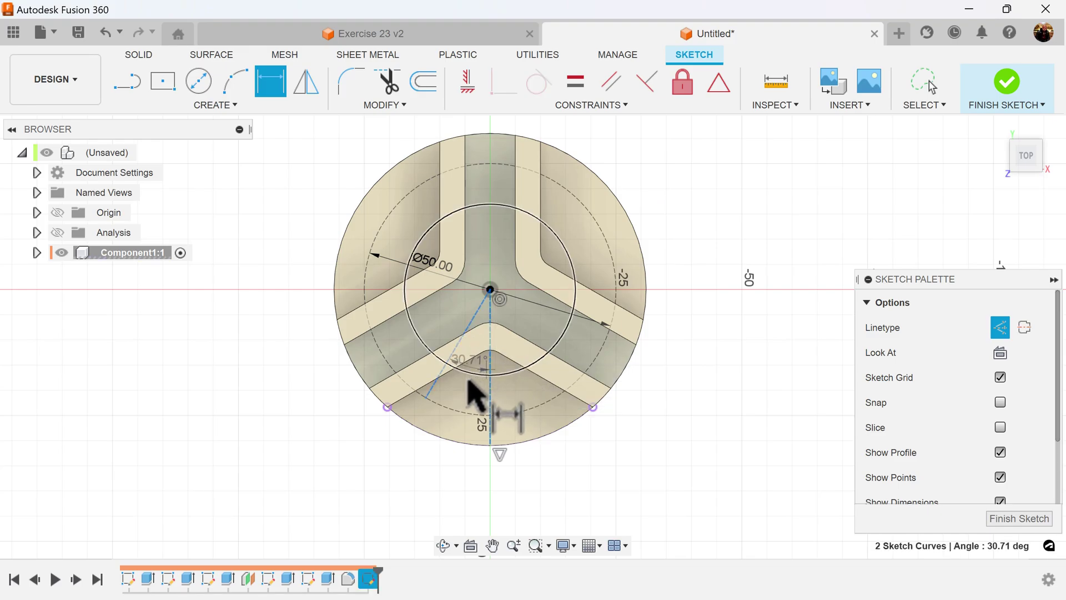
pyautogui.click(465, 388)
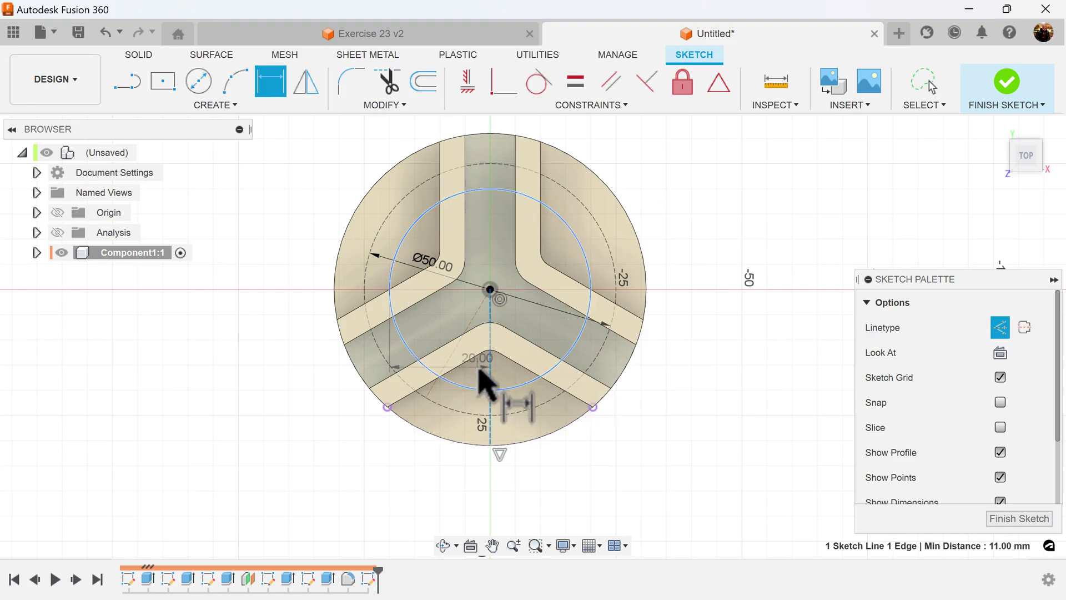
pyautogui.press('Escape')
pyautogui.press('Escape')
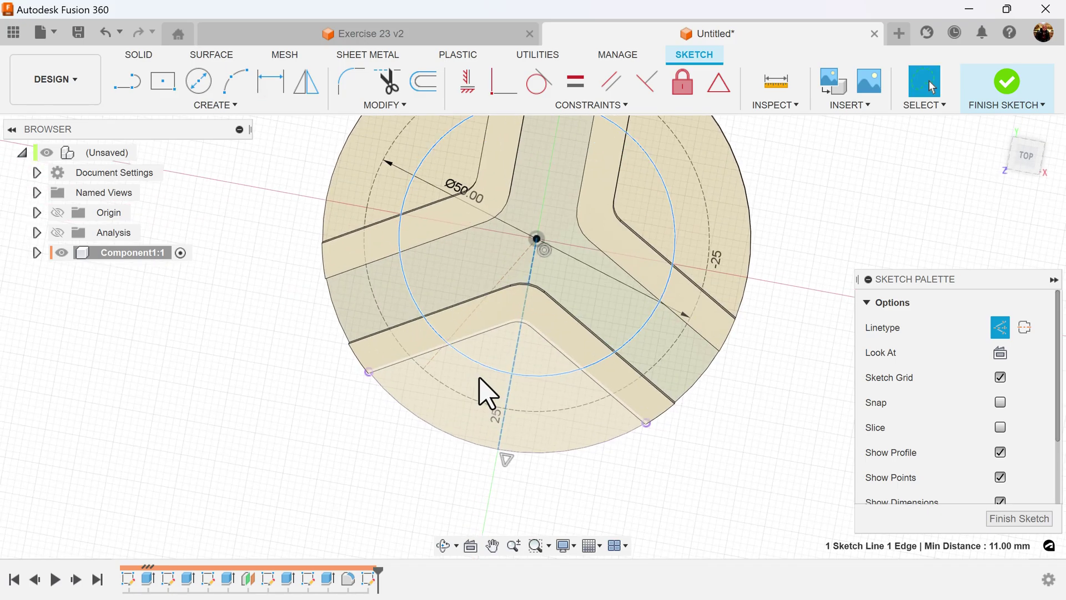
pyautogui.keyDown('shift'); pyautogui.moveTo(781, 424); pyautogui.dragTo(783, 401, button='middle'); pyautogui.keyUp('shift')
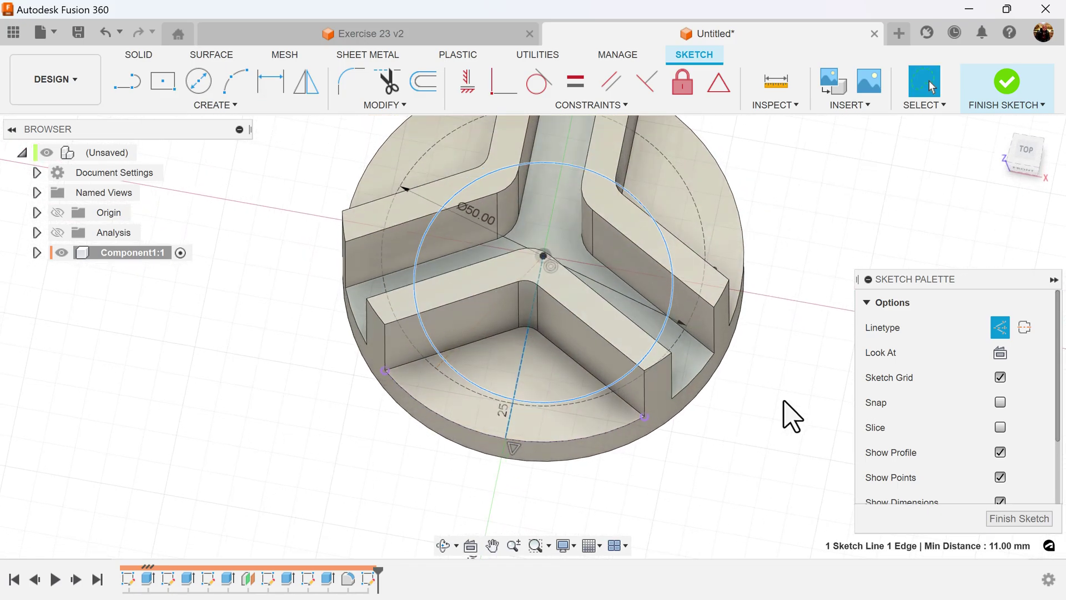
pyautogui.click(271, 82)
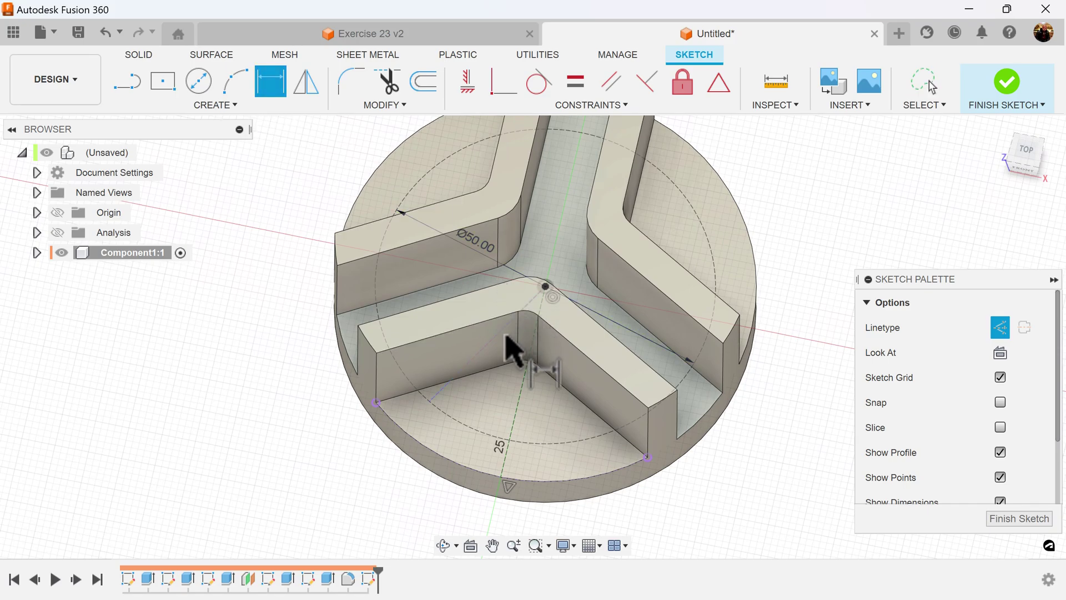
pyautogui.click(488, 347)
pyautogui.click(523, 383)
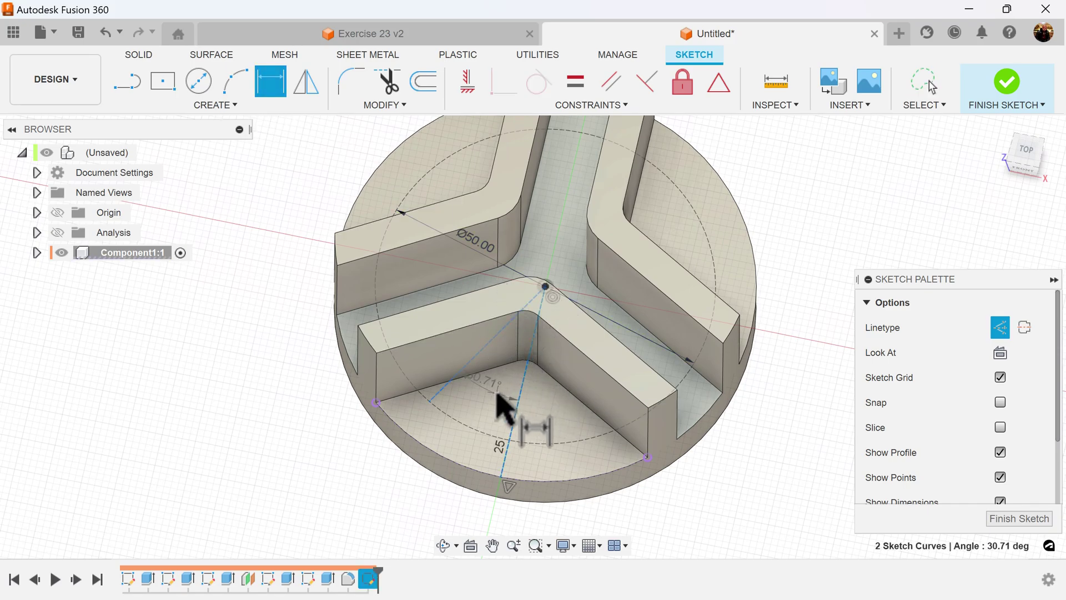
pyautogui.click(496, 394)
pyautogui.press('Return')
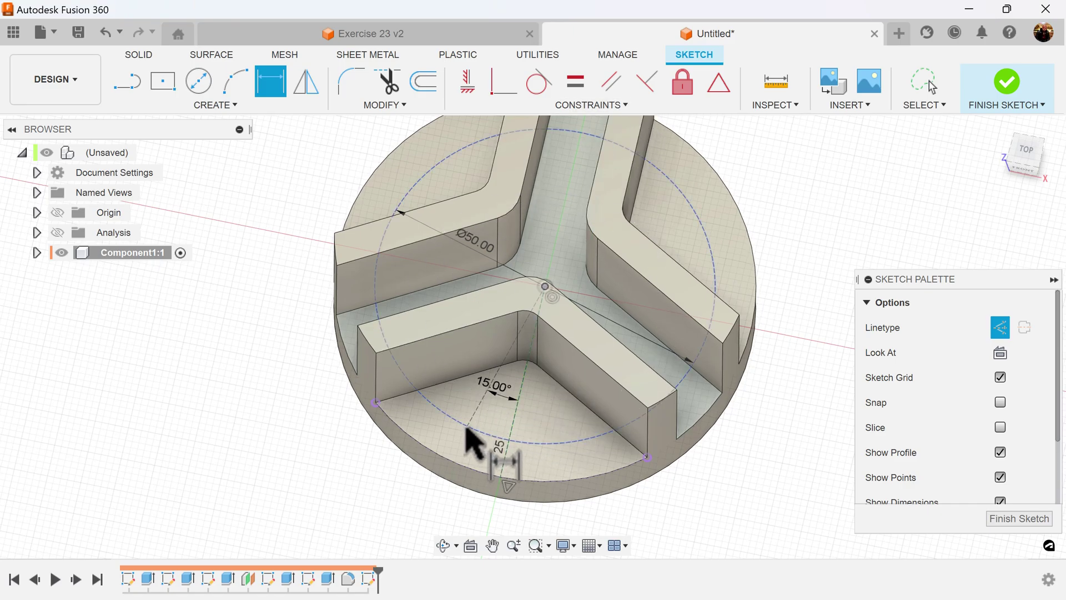
pyautogui.keyDown('shift'); pyautogui.moveTo(476, 440); pyautogui.dragTo(630, 397, button='middle'); pyautogui.keyUp('shift')
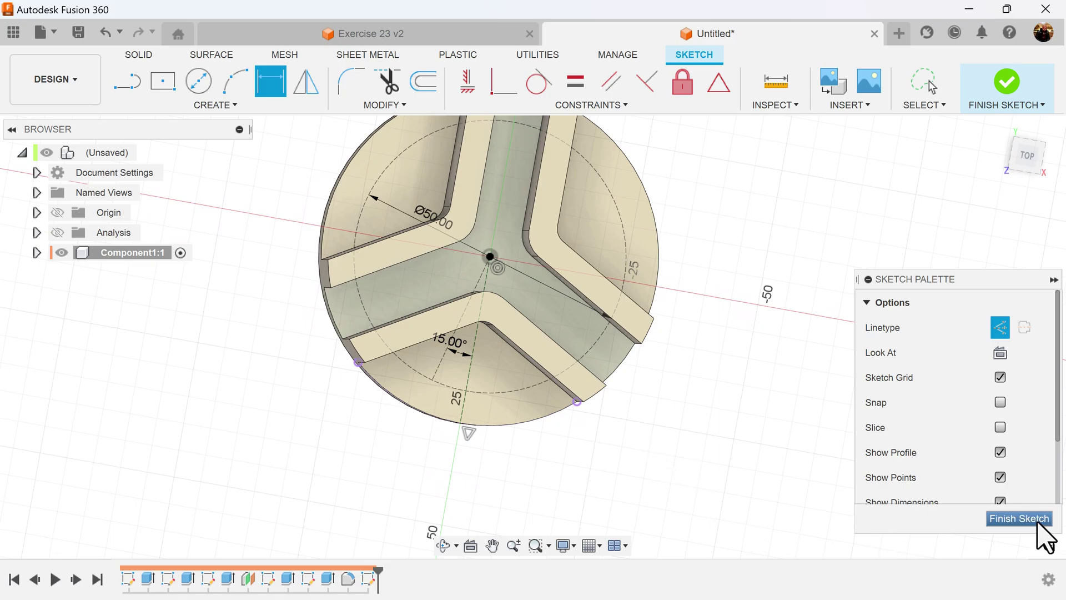
pyautogui.click(1020, 519)
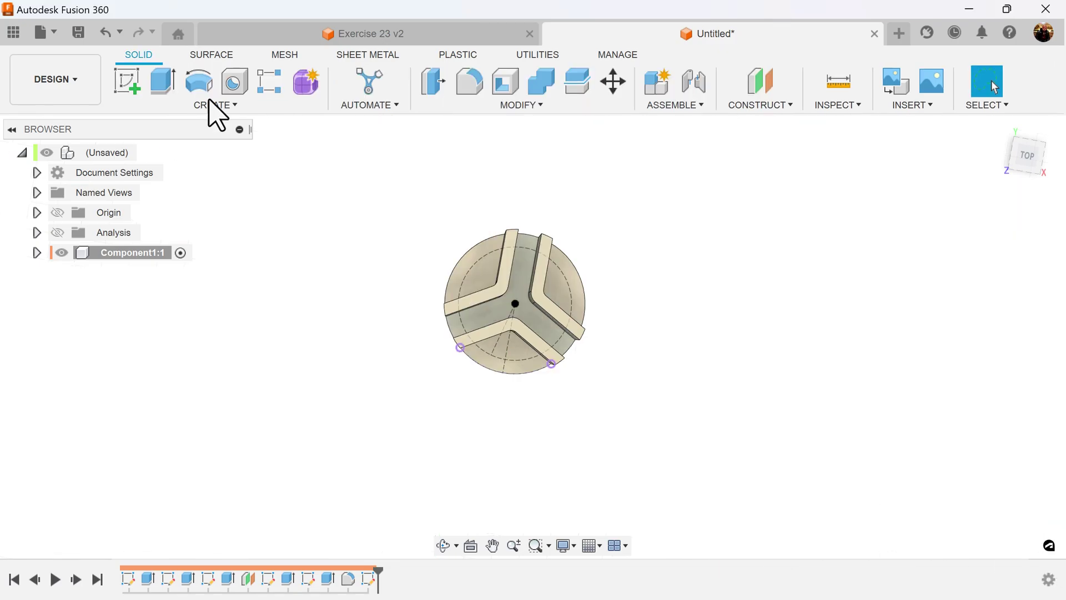
# Create a through-all counterbored hole, 9.5 mm by 4.6 mm deep, at the sketched point
pyautogui.click(245, 82)
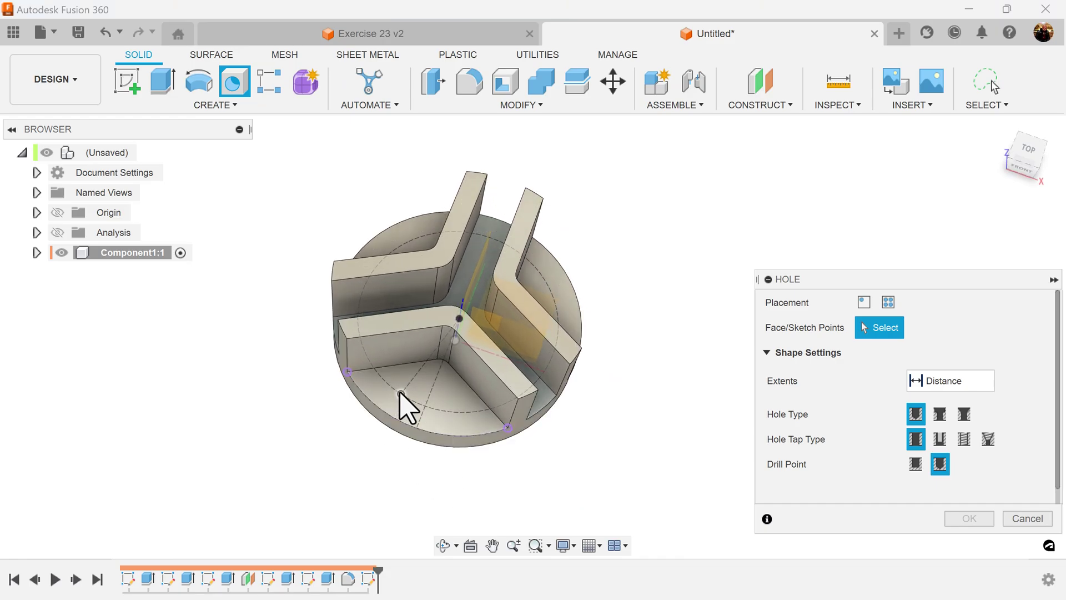
pyautogui.click(401, 393)
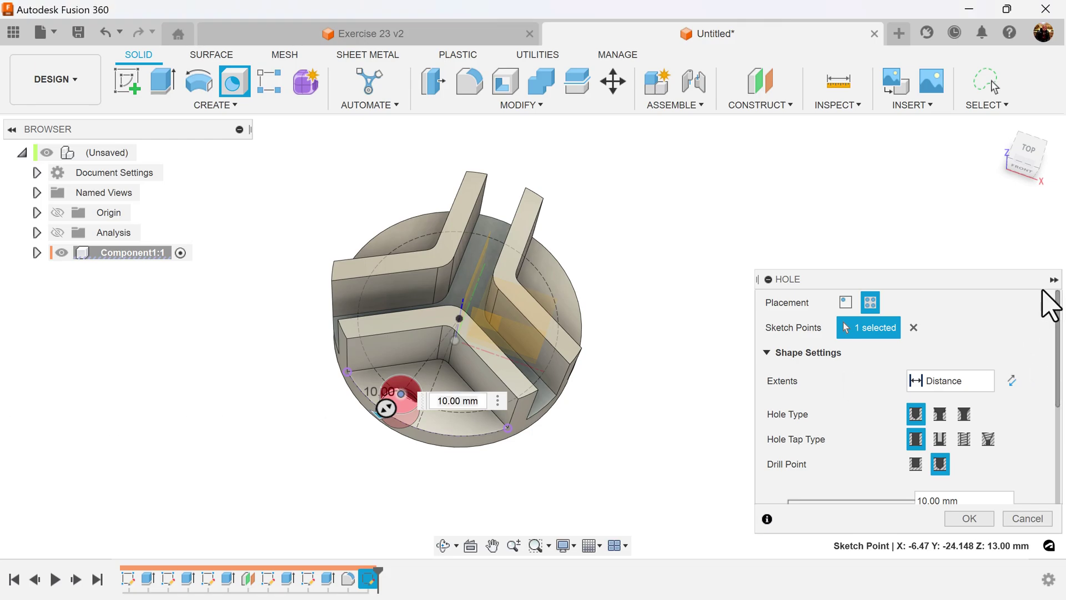
pyautogui.moveTo(1015, 274); pyautogui.dragTo(942, 143)
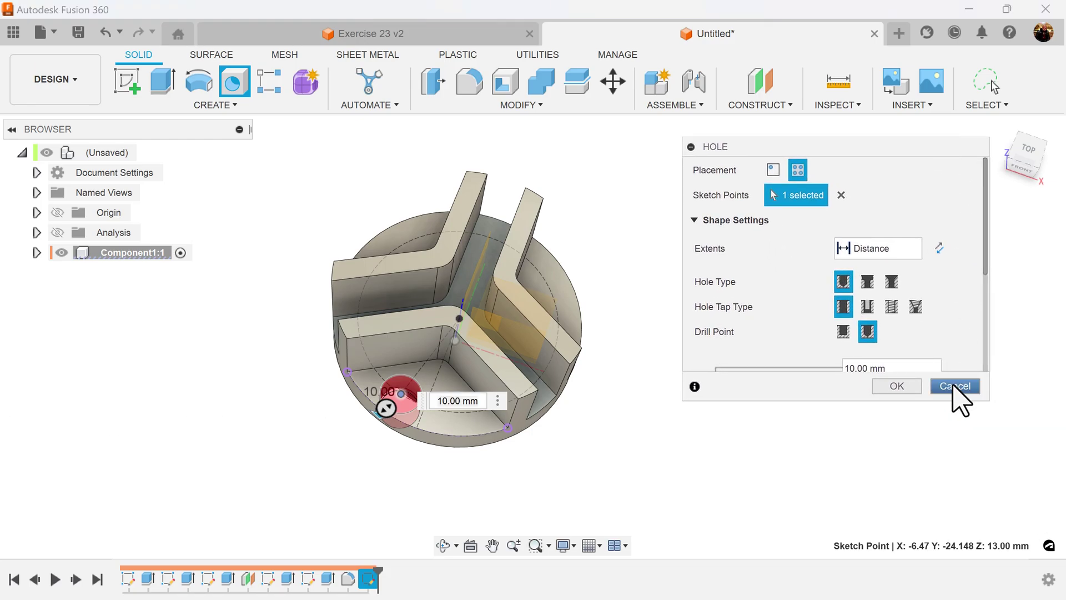
pyautogui.moveTo(989, 399); pyautogui.dragTo(993, 527)
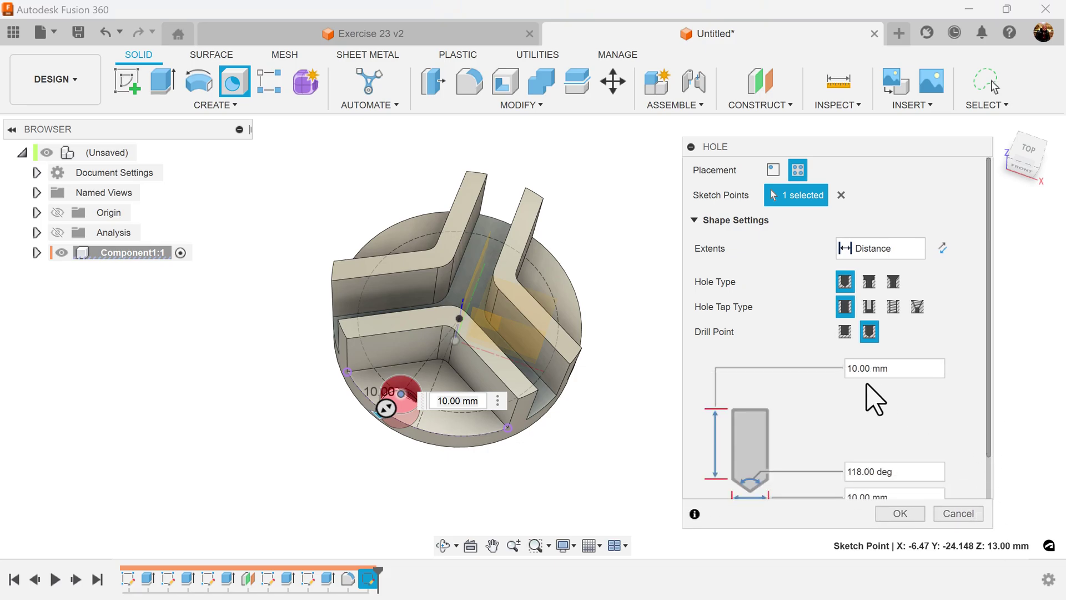
pyautogui.click(919, 253)
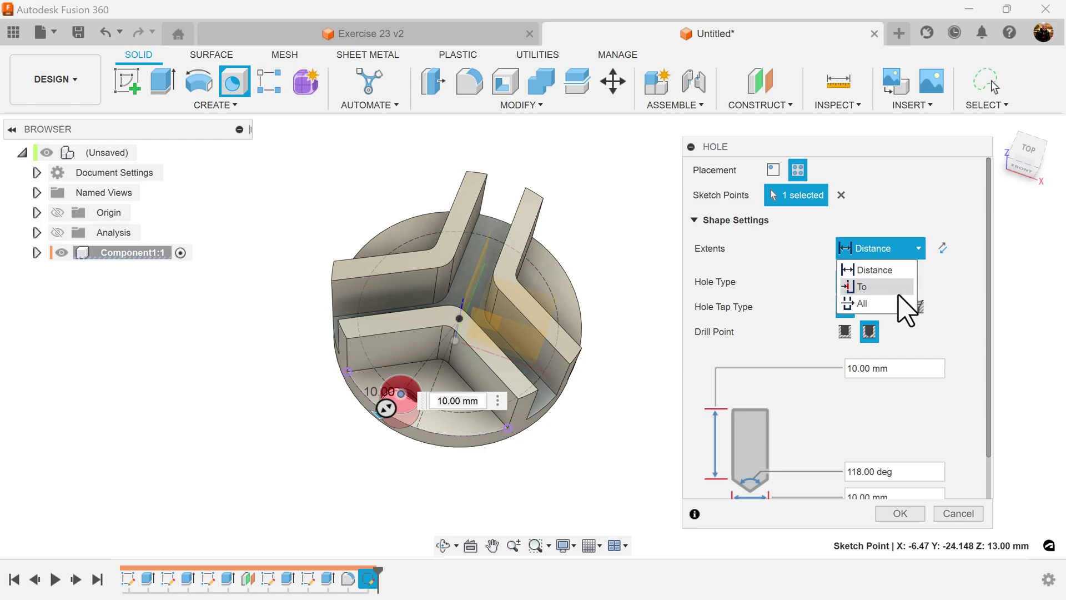
pyautogui.click(909, 304)
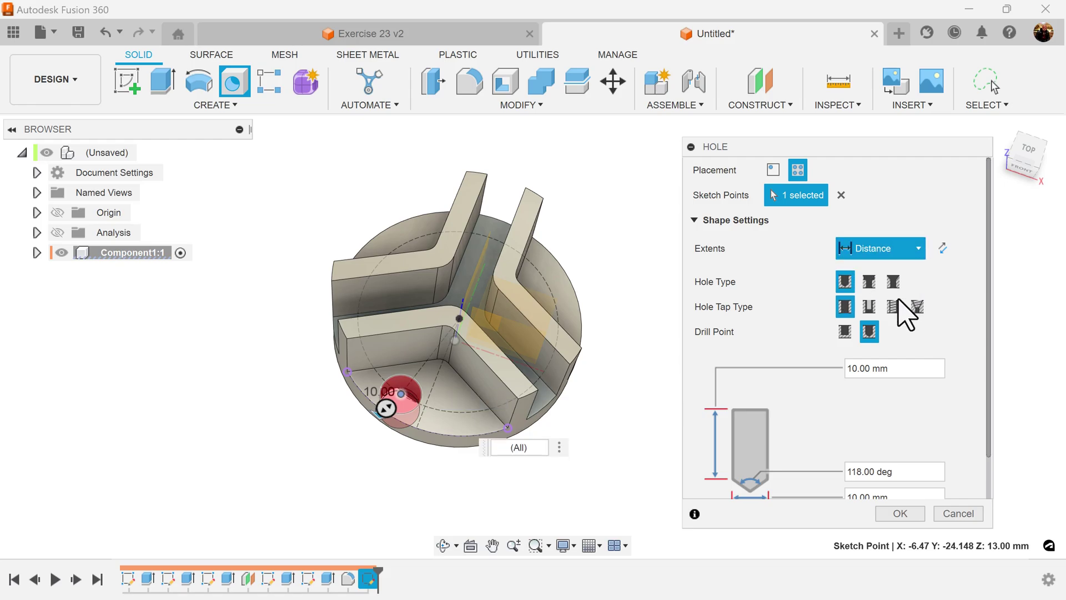
pyautogui.click(870, 283)
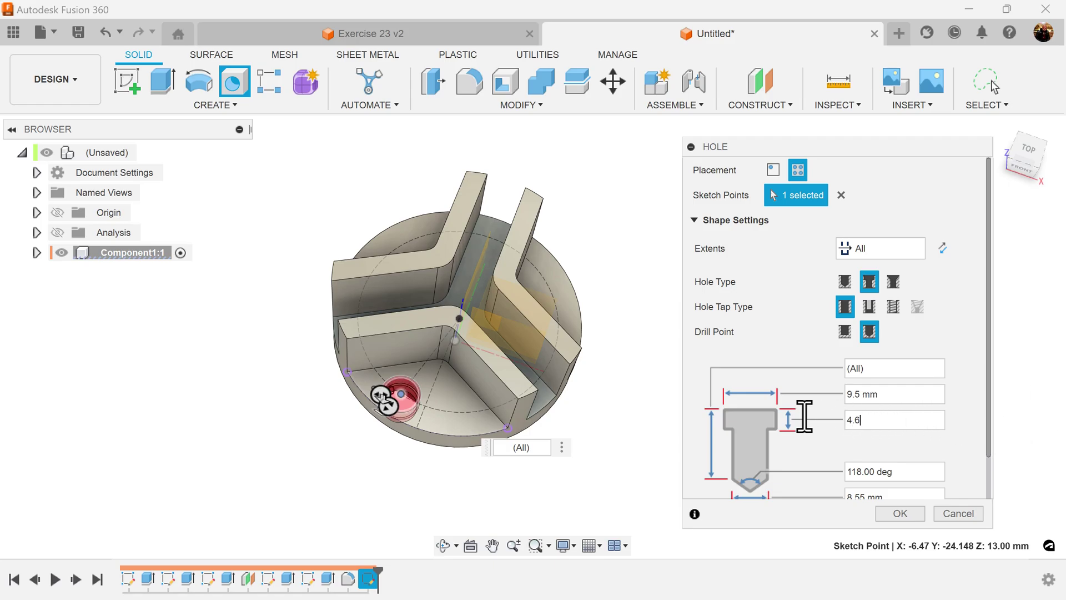
pyautogui.moveTo(994, 327); pyautogui.dragTo(986, 429)
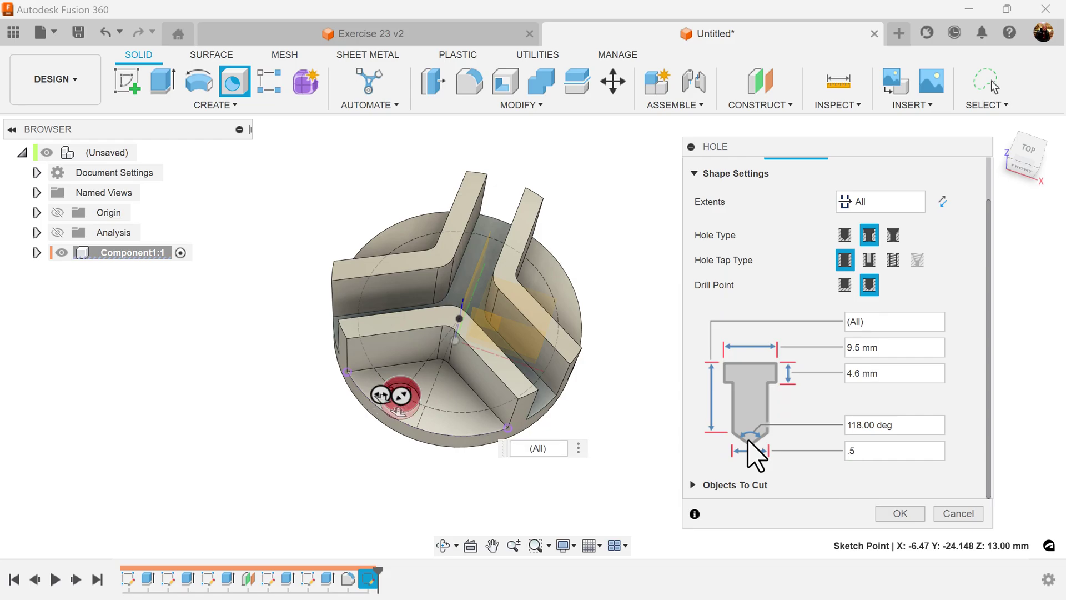
pyautogui.press('Return')
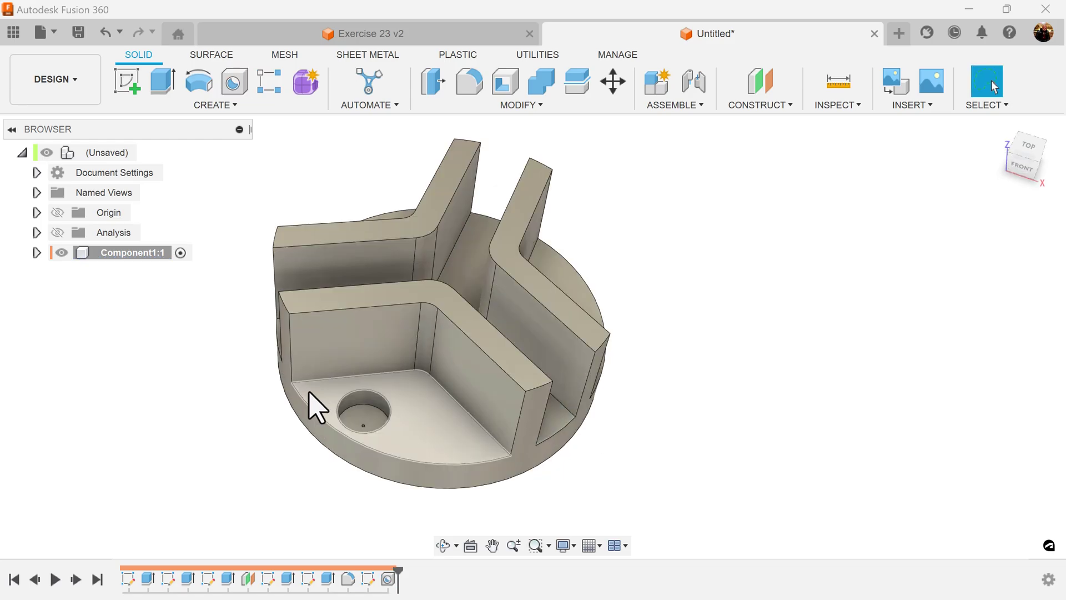
# Edit the hole feature to give it a 5.5 mm diameter
pyautogui.rightClick(390, 581)
pyautogui.click(465, 443)
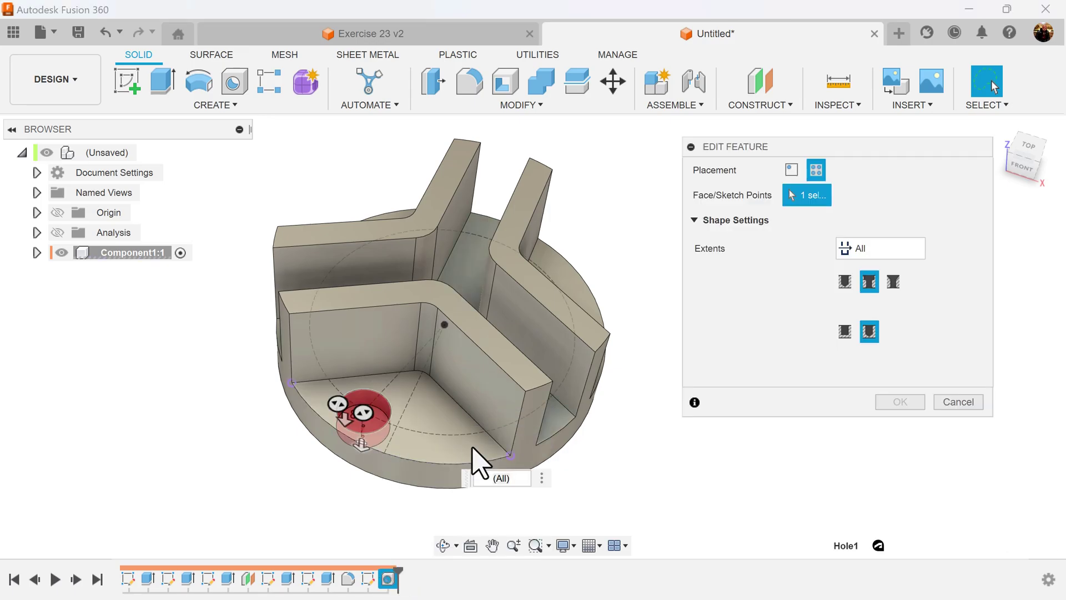
pyautogui.click(911, 497)
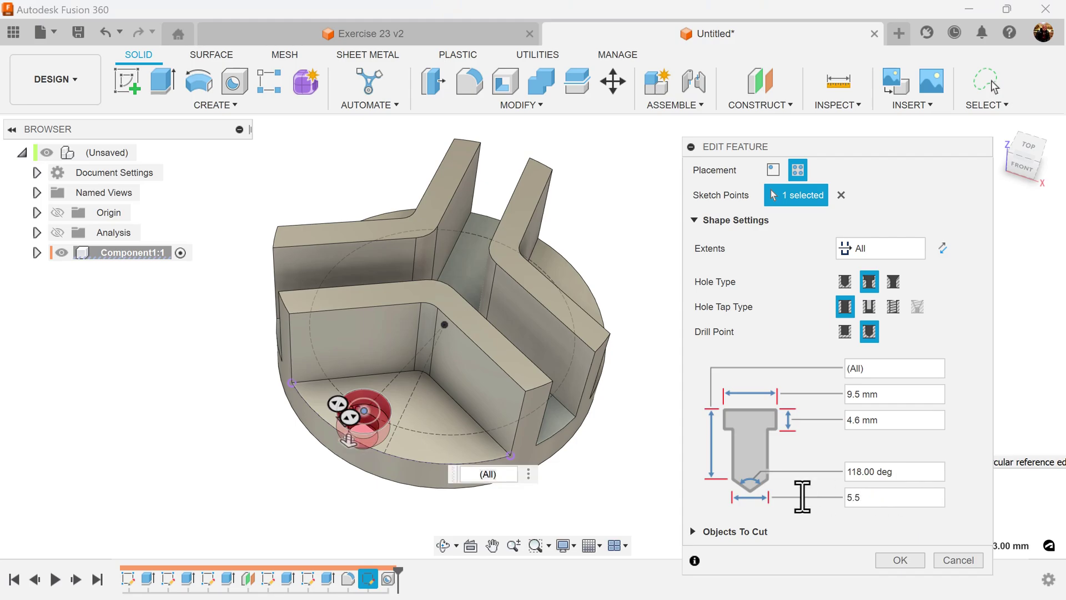
pyautogui.click(911, 561)
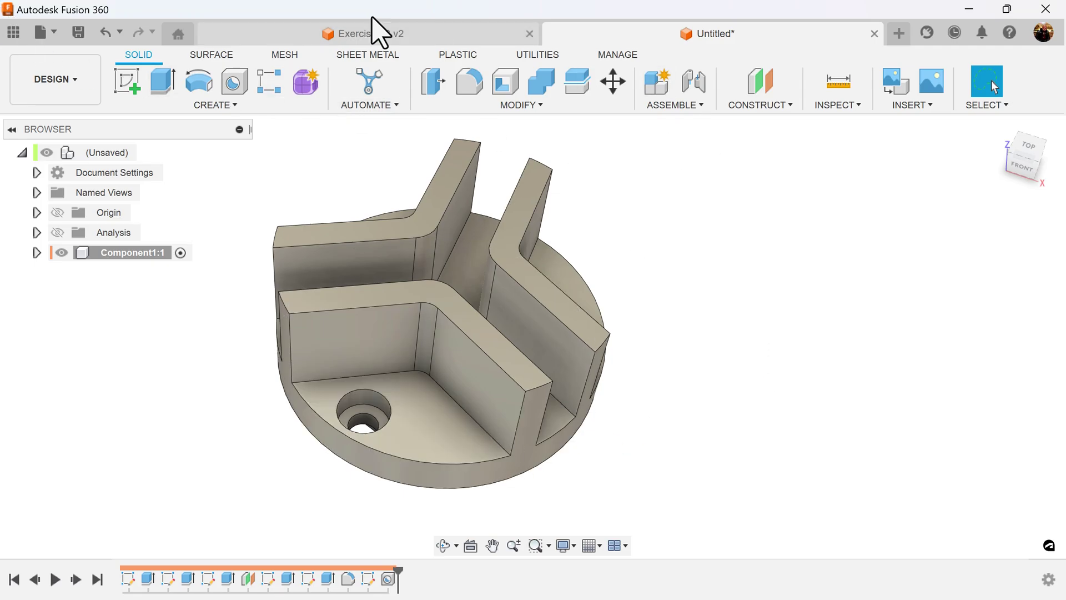
# Sketch a 6 mm diameter circle on the rib's flat inner face
pyautogui.click(136, 88)
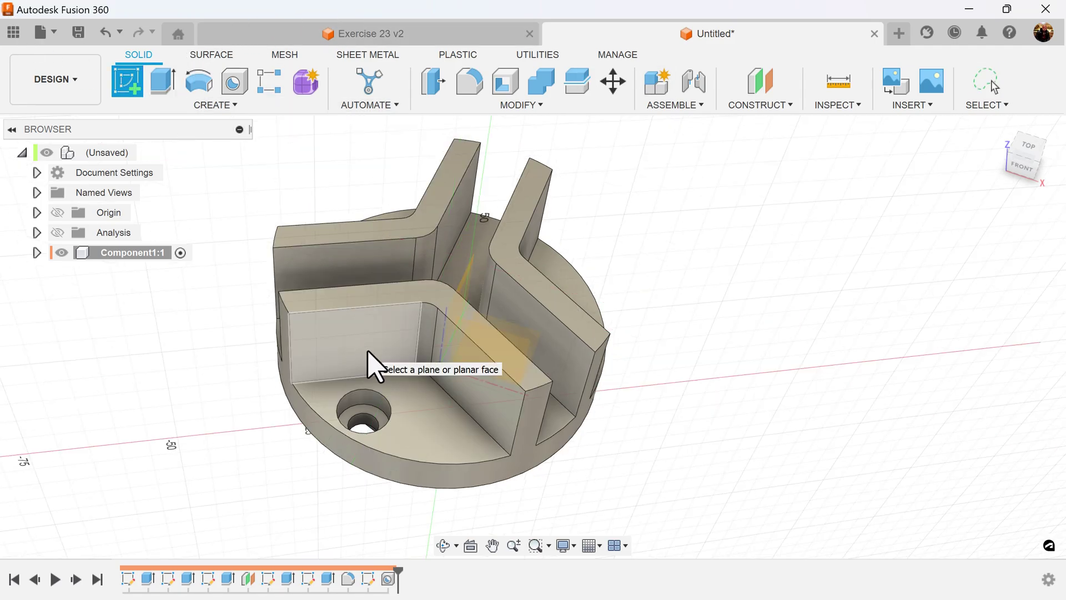
pyautogui.click(369, 363)
pyautogui.scroll(6, 497, 262)
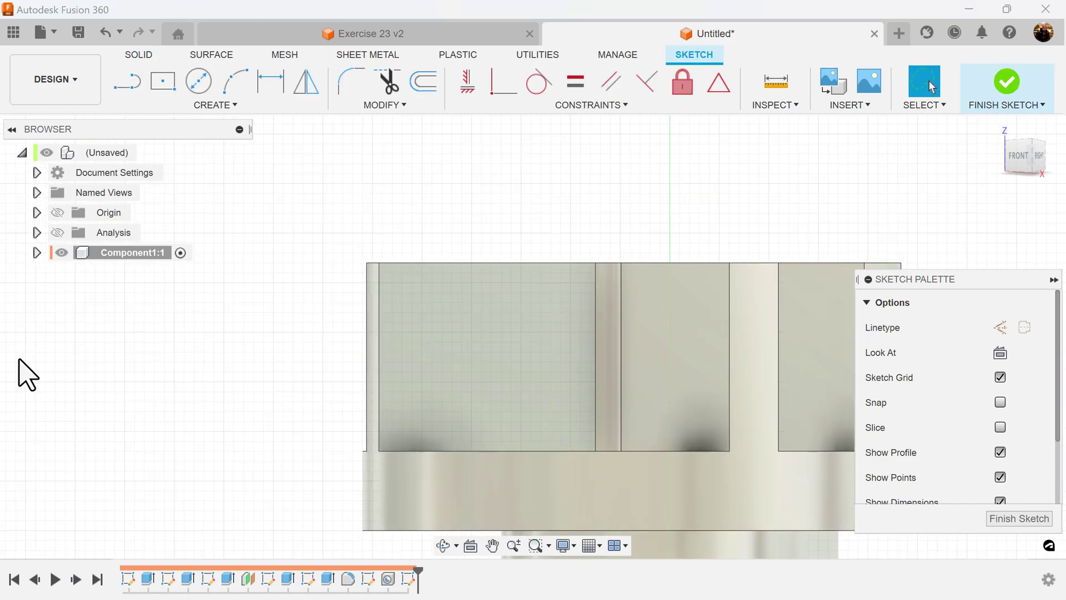
pyautogui.click(199, 81)
pyautogui.click(428, 315)
pyautogui.write('6')
pyautogui.press('Return')
pyautogui.press('Escape')
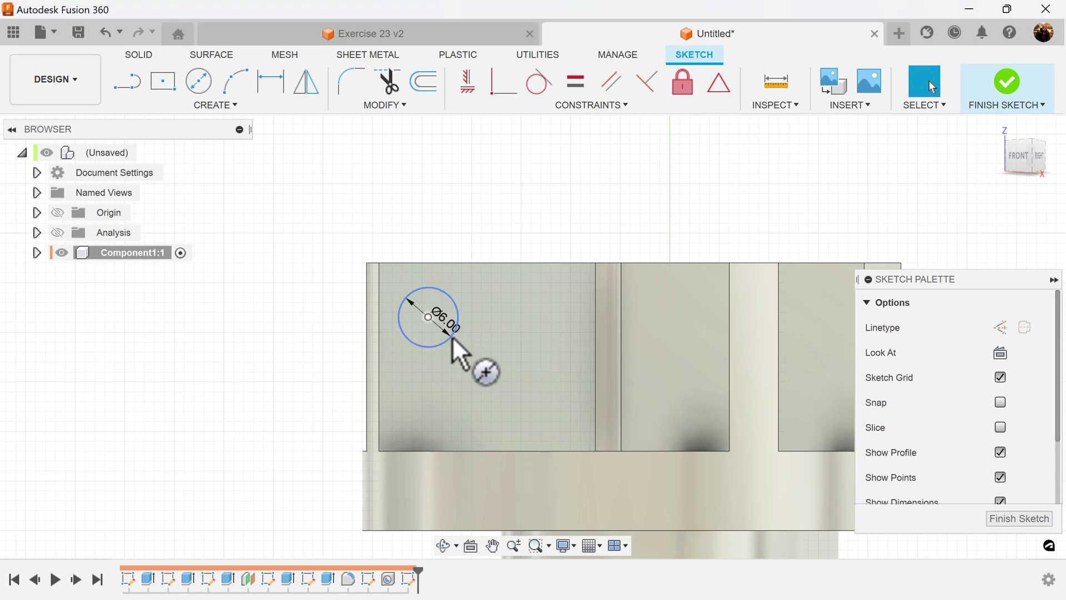
# Dimension the circle centre 8 mm from the rib's top and left edges, then finish
pyautogui.click(276, 84)
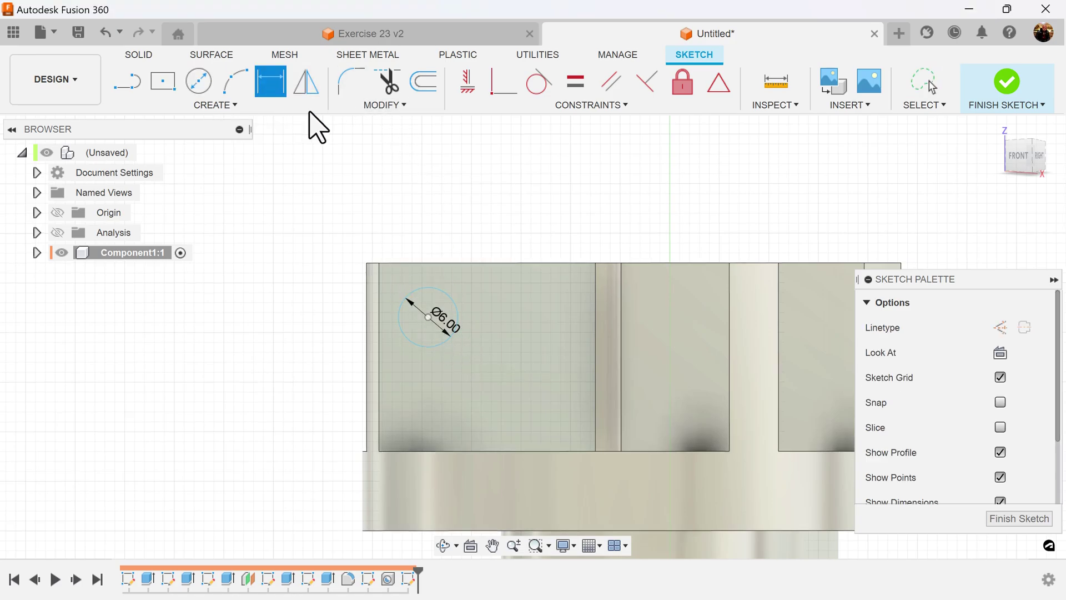
pyautogui.click(429, 318)
pyautogui.click(429, 263)
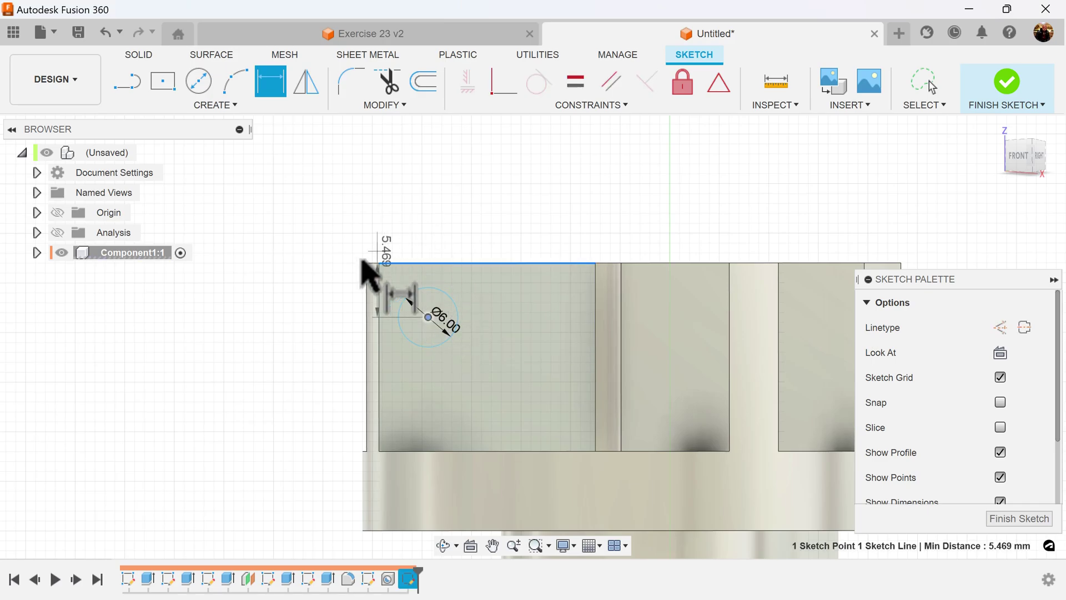
pyautogui.click(319, 308)
pyautogui.write('8')
pyautogui.press('Return')
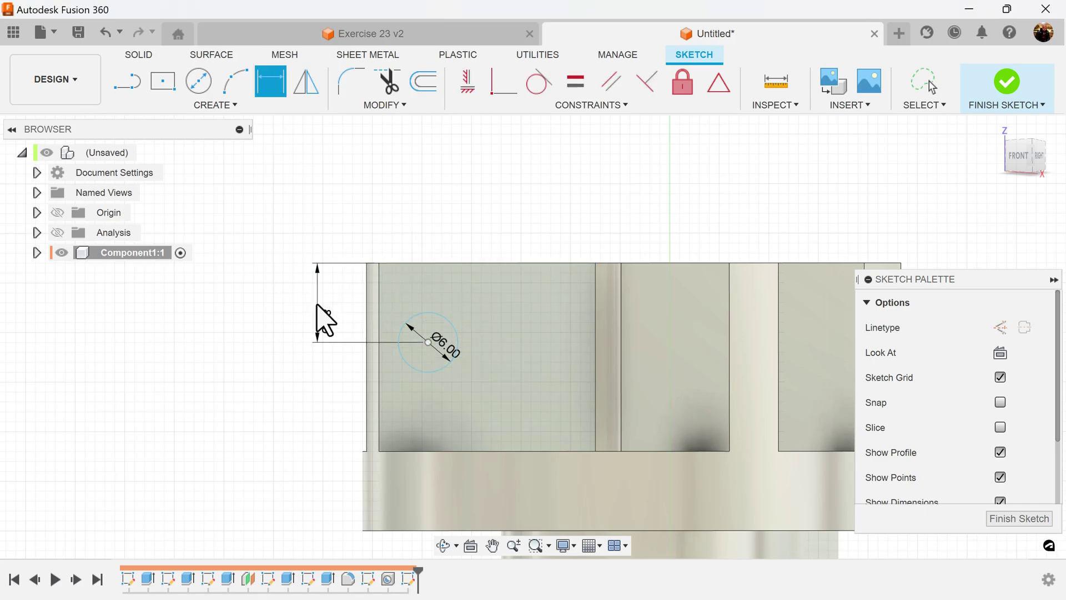
pyautogui.click(428, 342)
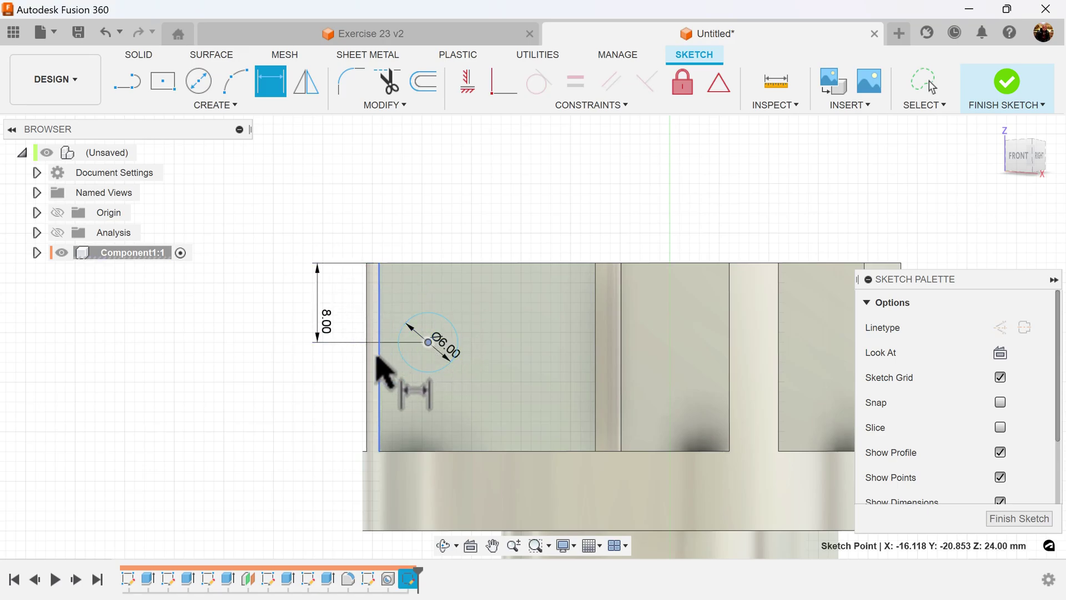
pyautogui.click(367, 369)
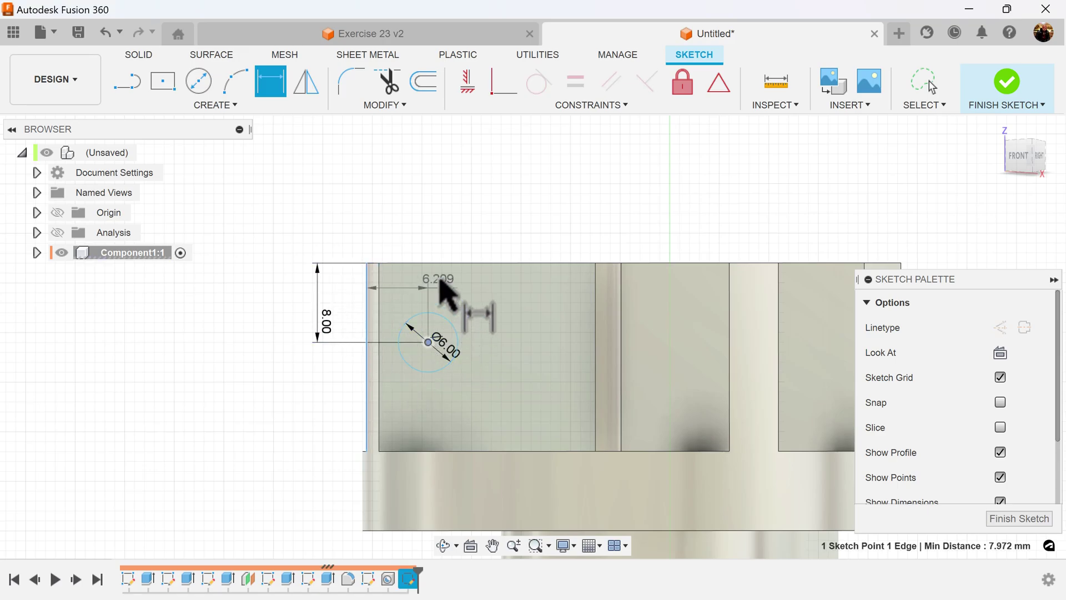
pyautogui.click(434, 220)
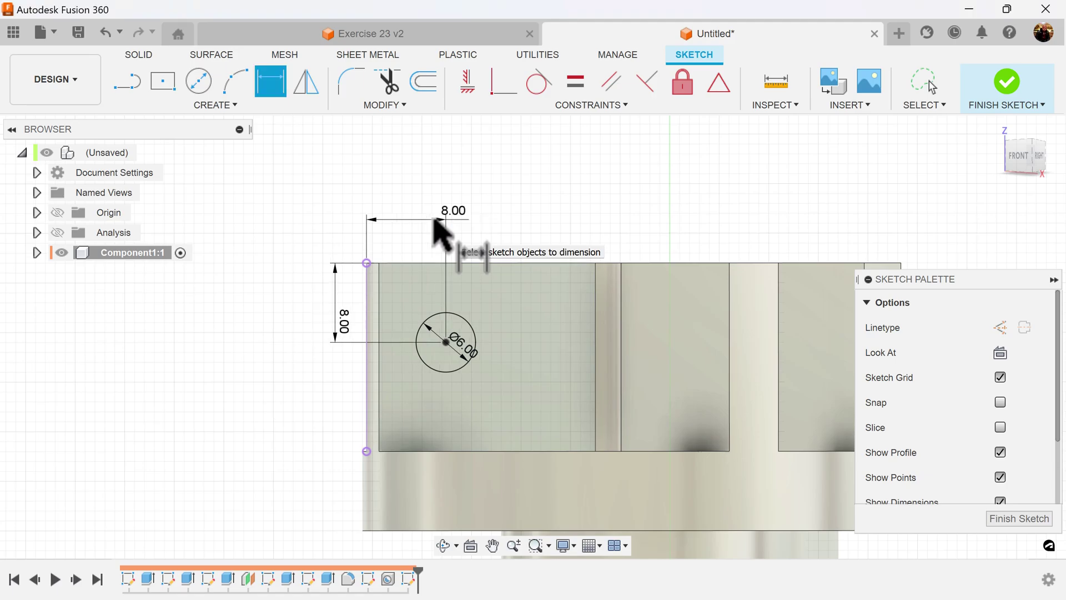
pyautogui.click(1036, 520)
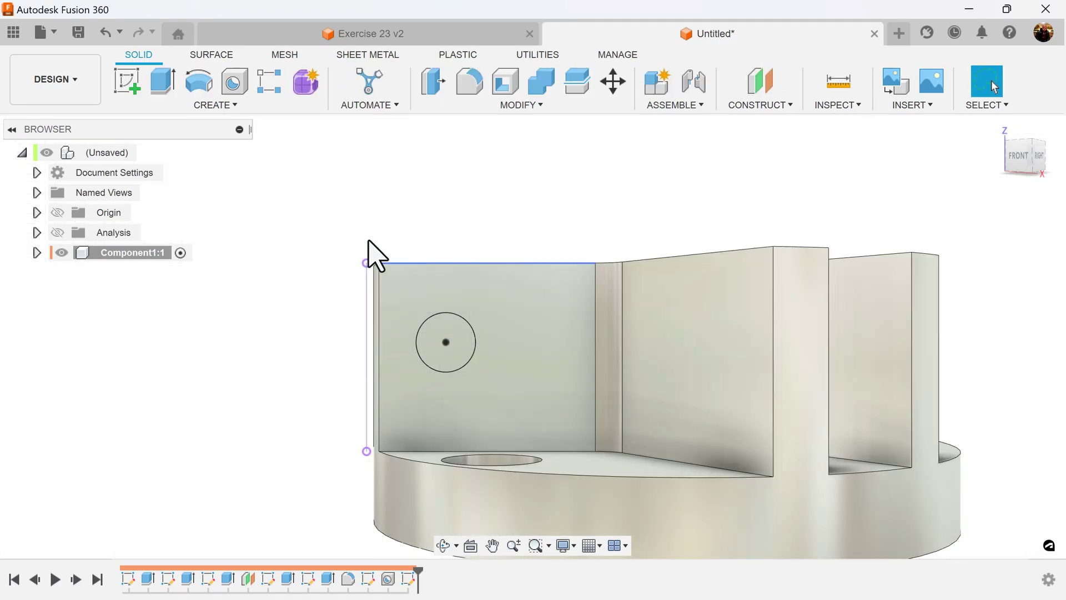
# Extrude-cut the Ø6 circle in one direction through all of the part
pyautogui.click(164, 89)
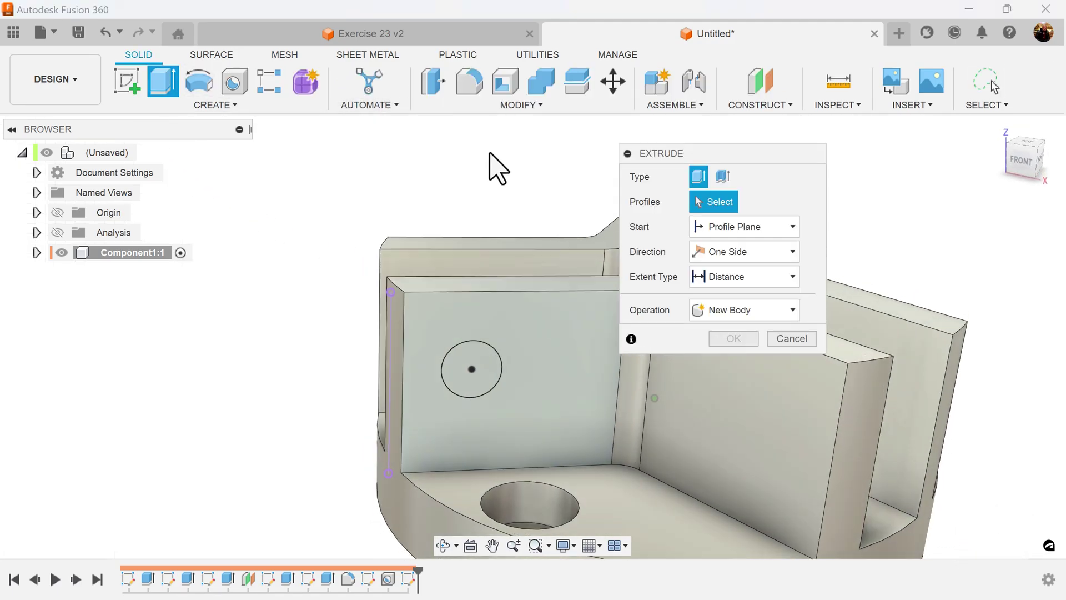
pyautogui.click(512, 378)
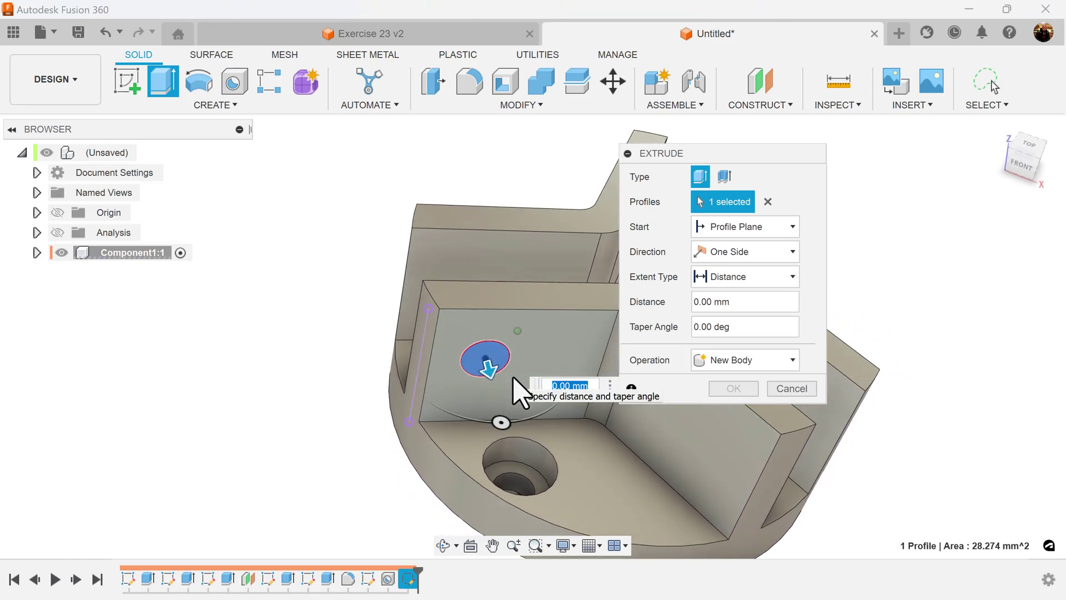
pyautogui.click(767, 251)
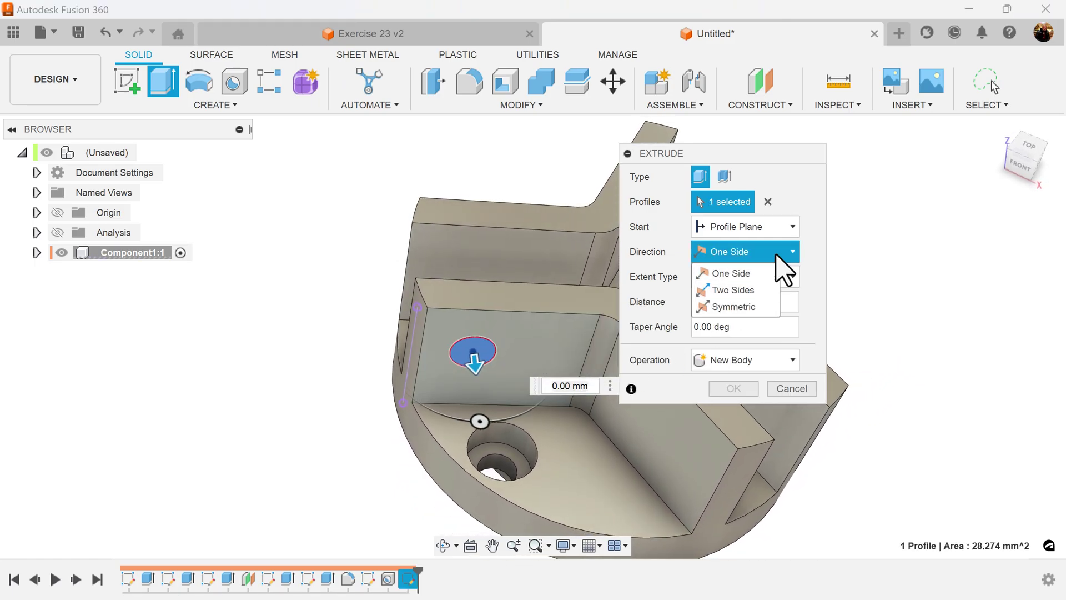
pyautogui.click(733, 273)
pyautogui.click(781, 277)
pyautogui.click(758, 319)
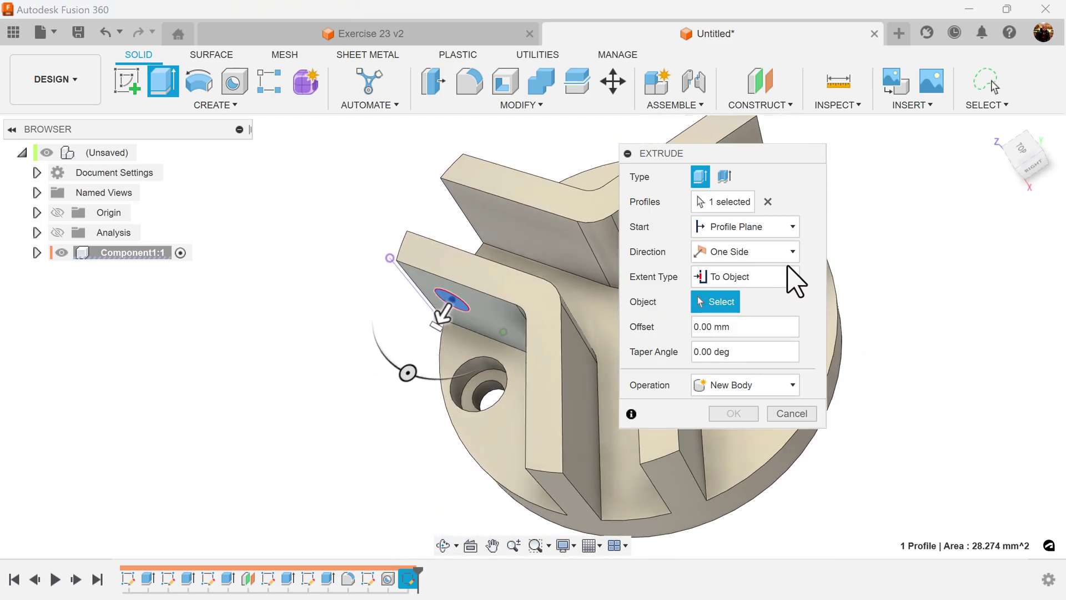
pyautogui.moveTo(458, 305); pyautogui.dragTo(482, 249)
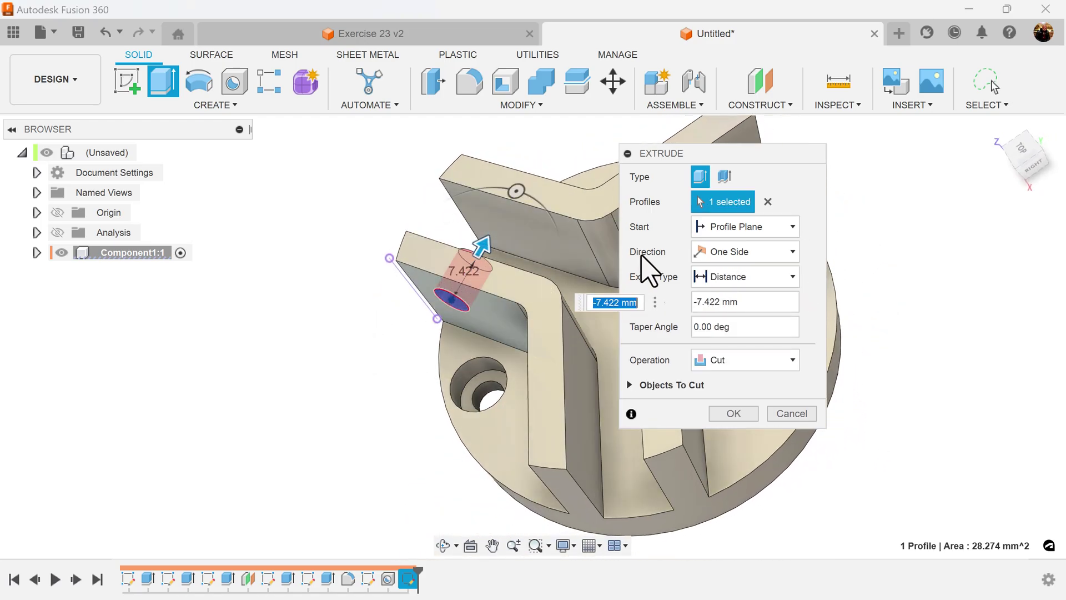
pyautogui.click(760, 277)
pyautogui.click(752, 334)
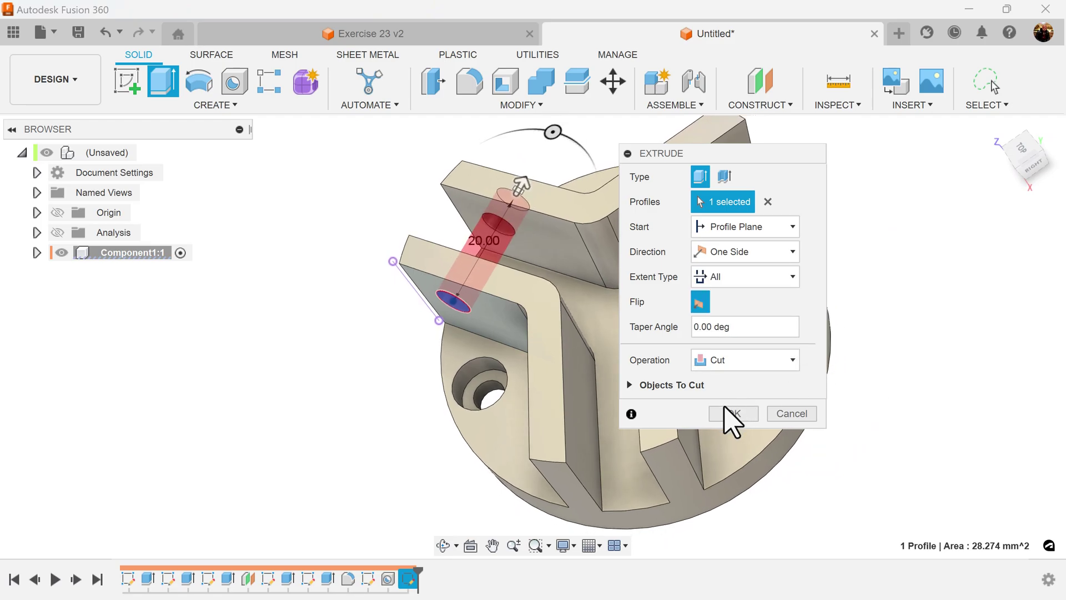
pyautogui.click(732, 416)
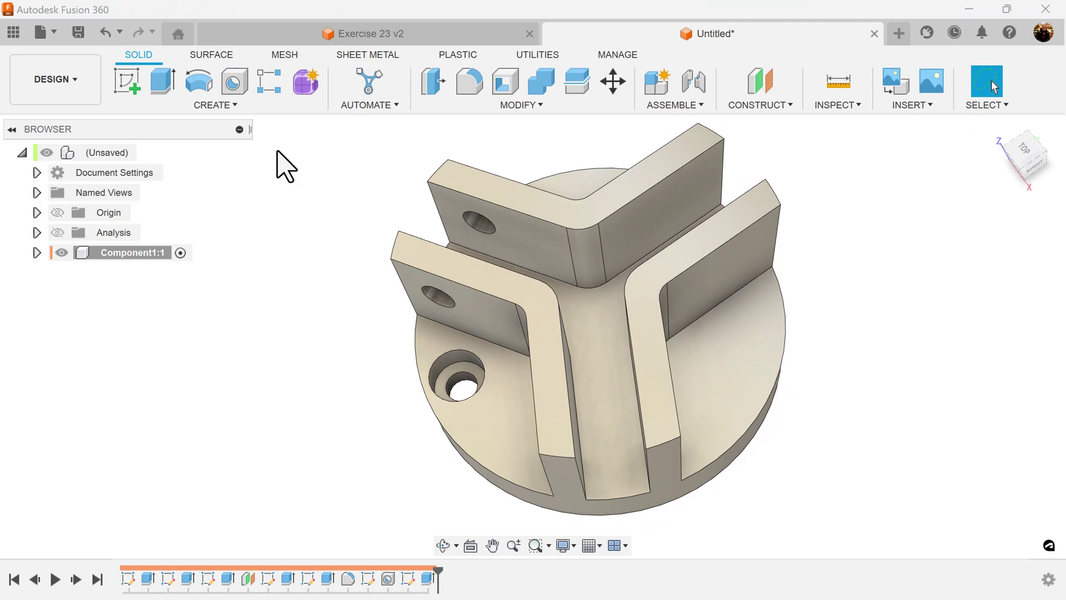
# Circular-pattern the rib hole and base hole features three times about the disc's round face
pyautogui.click(220, 105)
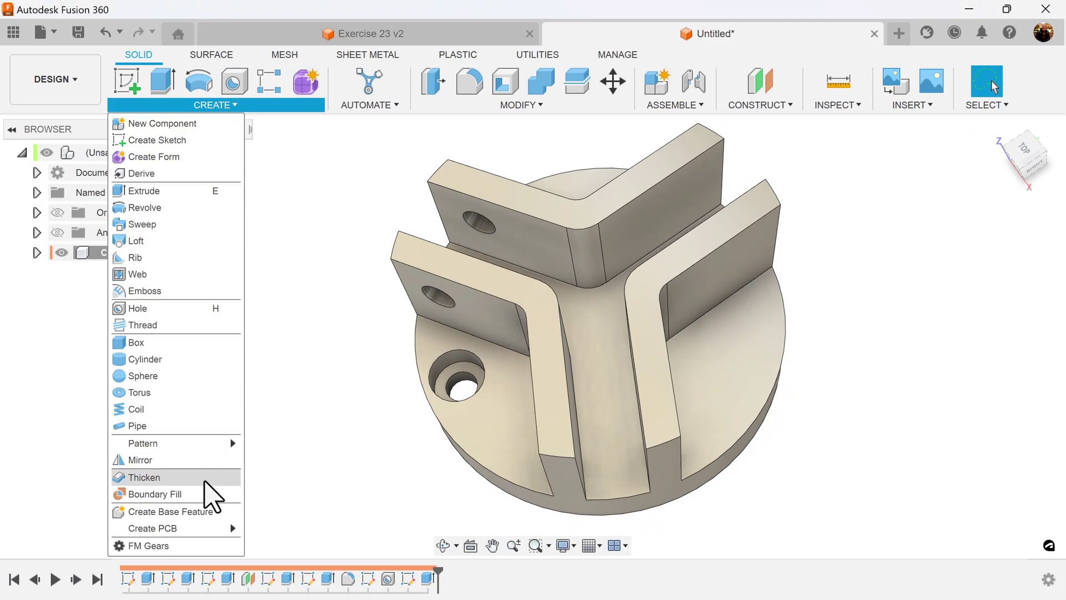
pyautogui.moveTo(190, 444)
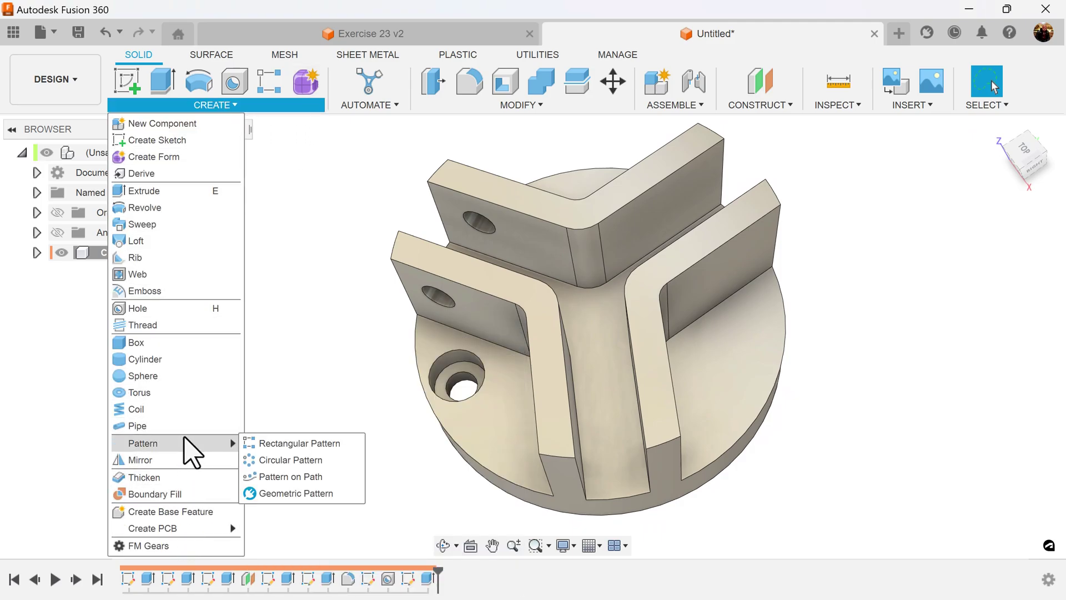
pyautogui.click(295, 461)
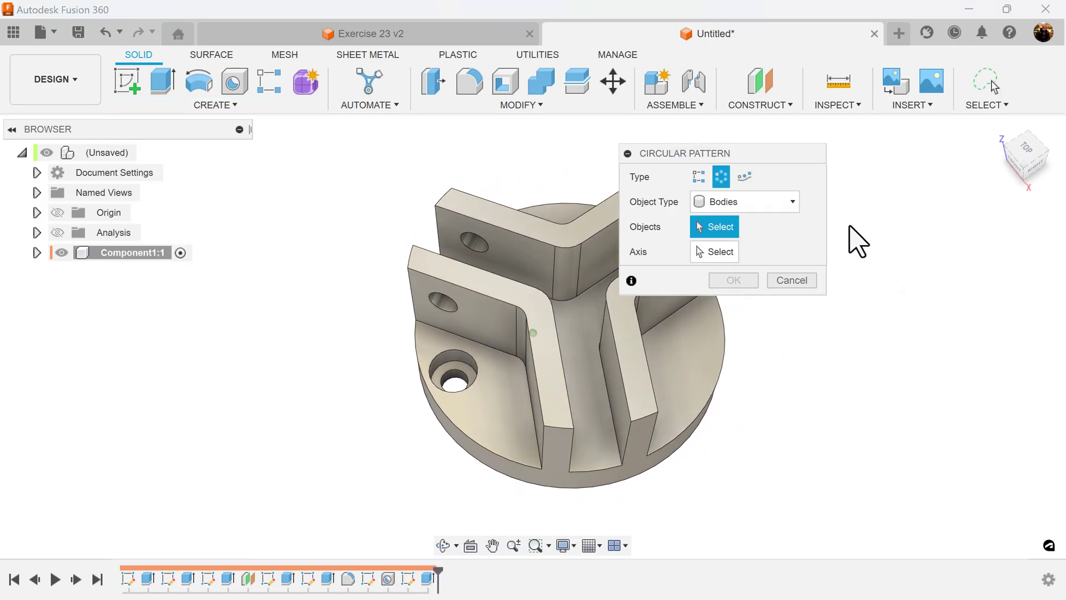
pyautogui.click(779, 203)
pyautogui.click(760, 254)
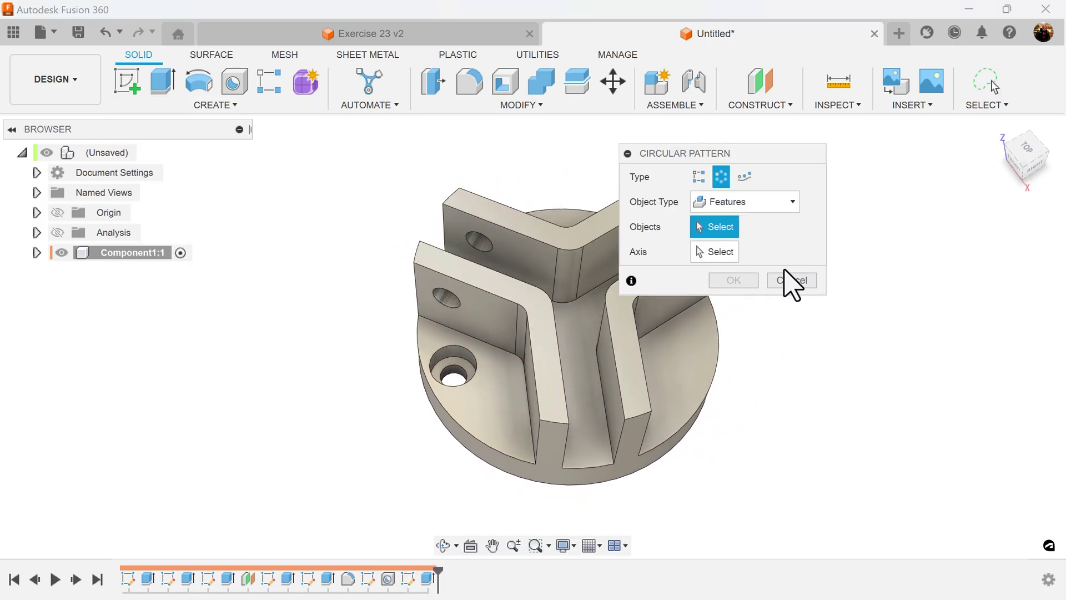
pyautogui.click(428, 579)
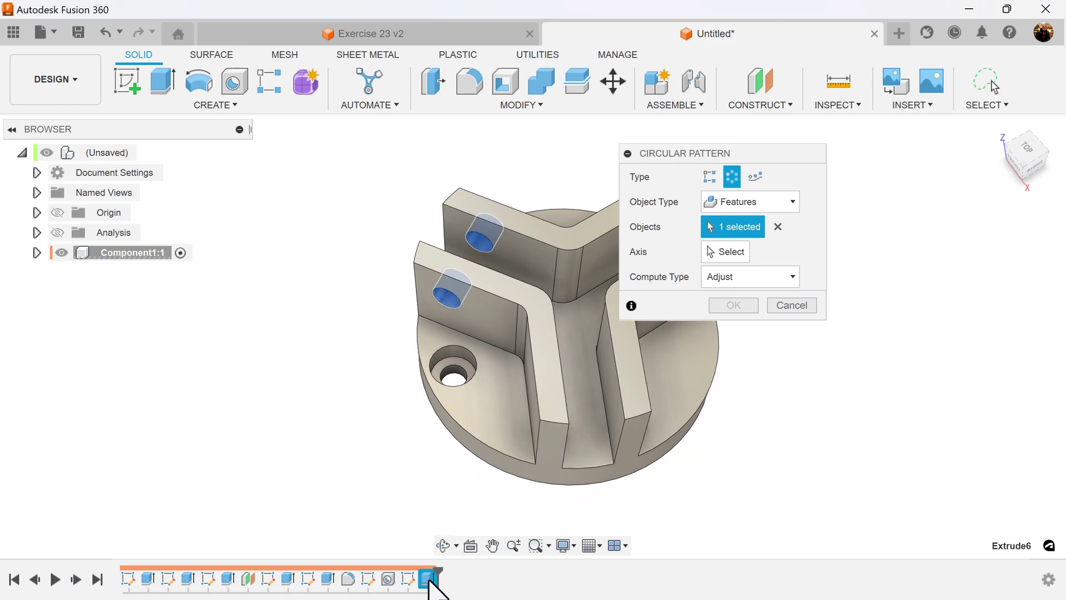
pyautogui.click(388, 580)
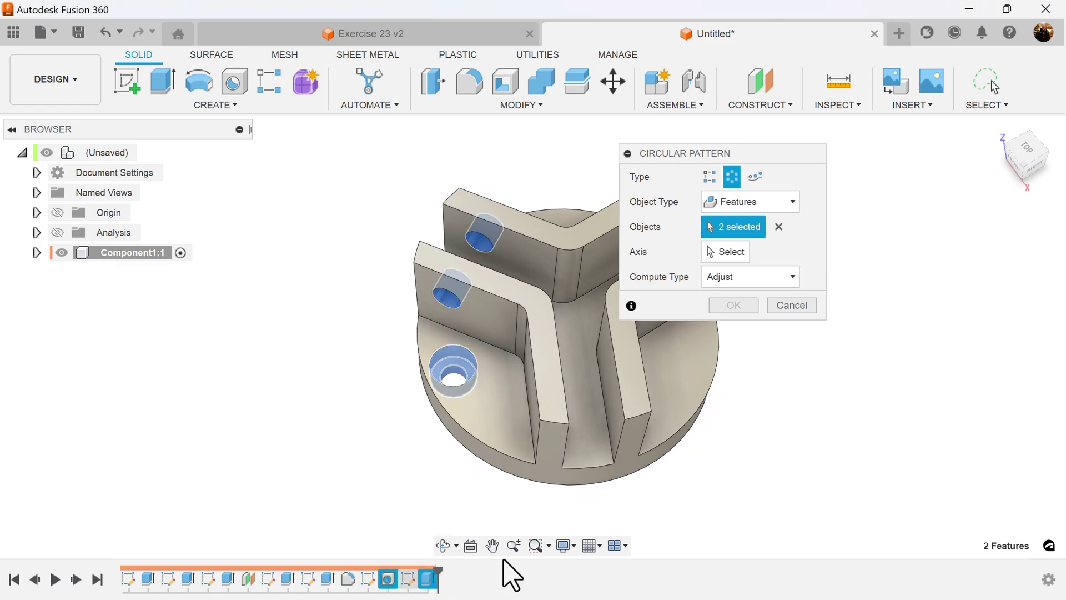
pyautogui.click(741, 252)
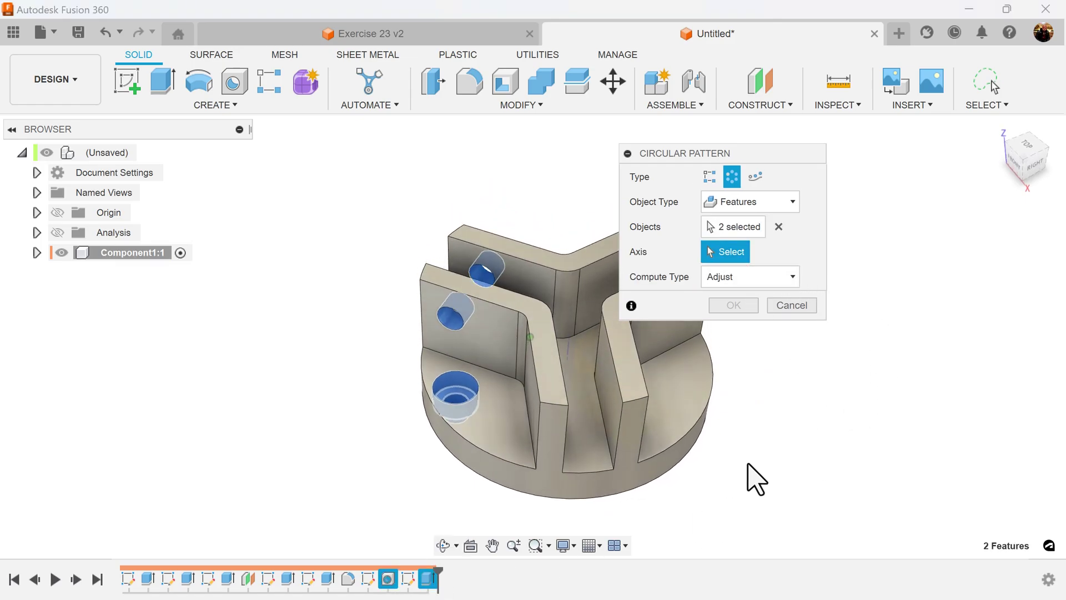
pyautogui.click(605, 487)
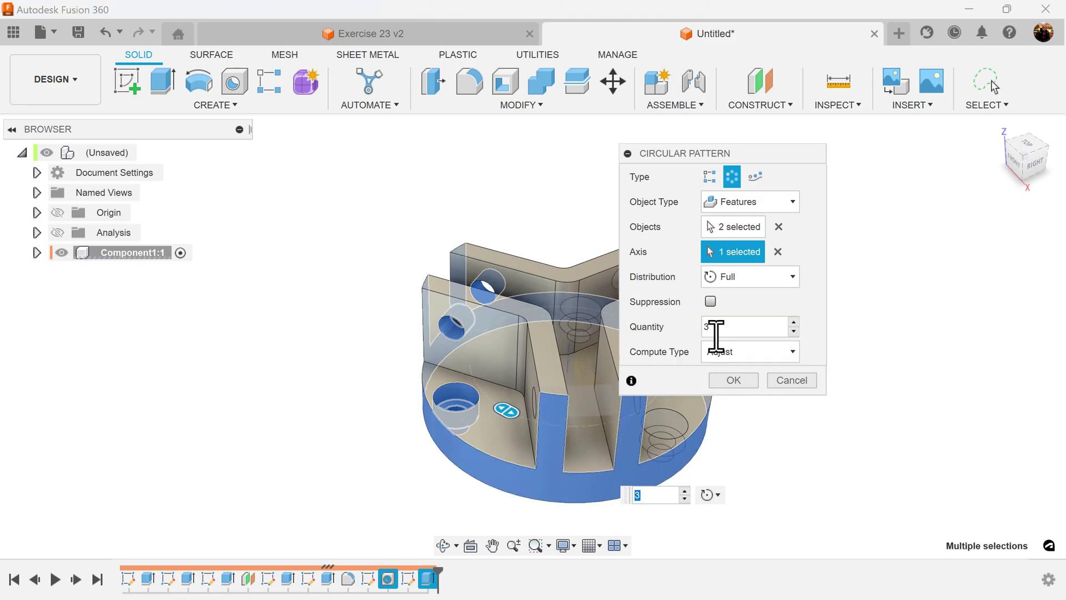
pyautogui.click(734, 380)
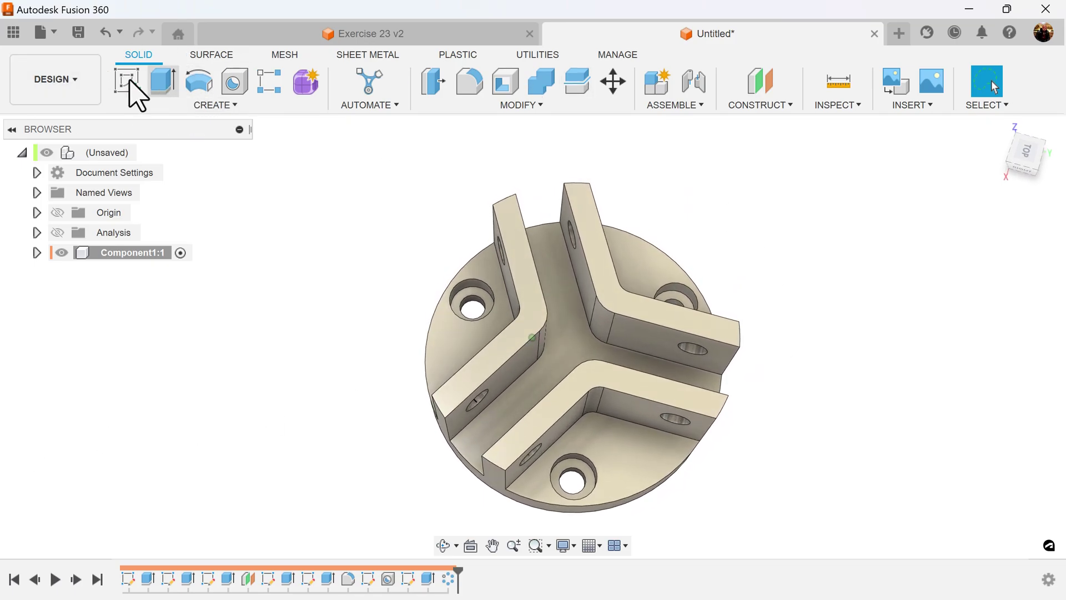
# On the part's flat face, draw a 20 mm Center Diameter Circle at the origin
pyautogui.click(124, 94)
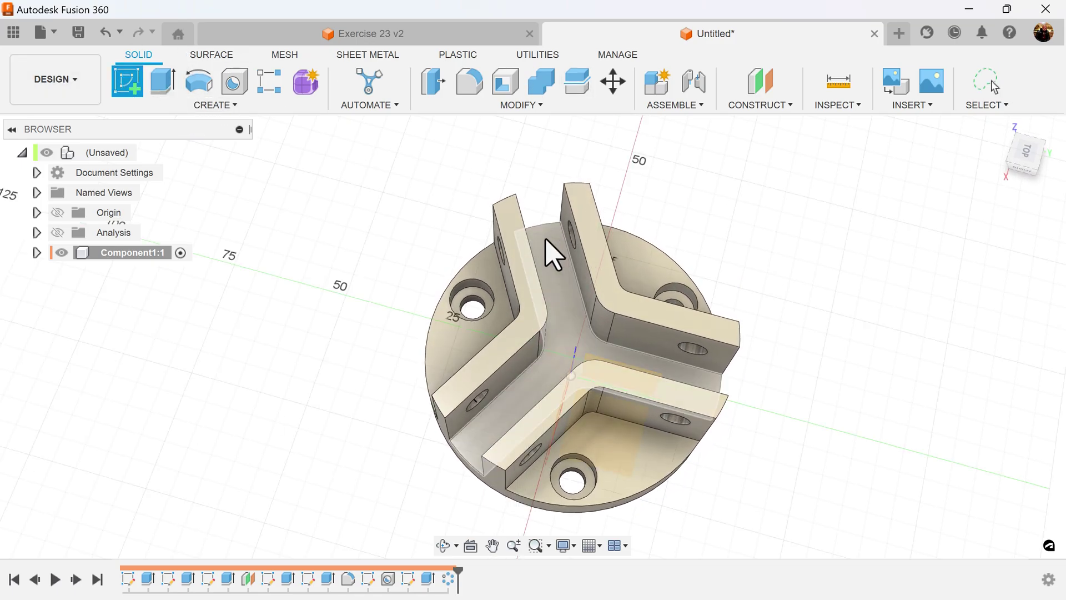
pyautogui.click(519, 281)
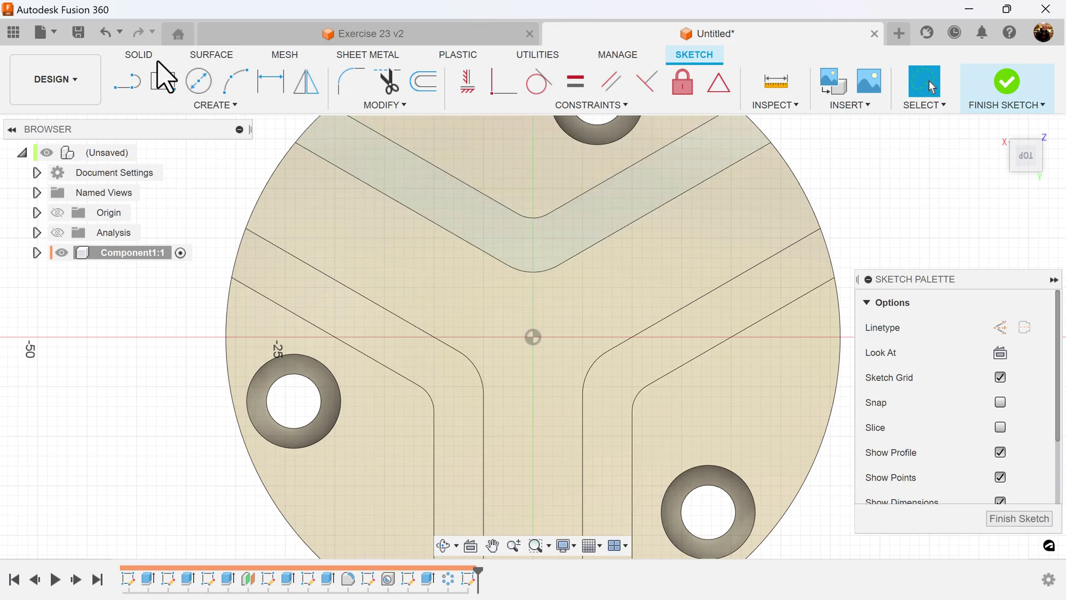
pyautogui.click(198, 82)
pyautogui.click(532, 336)
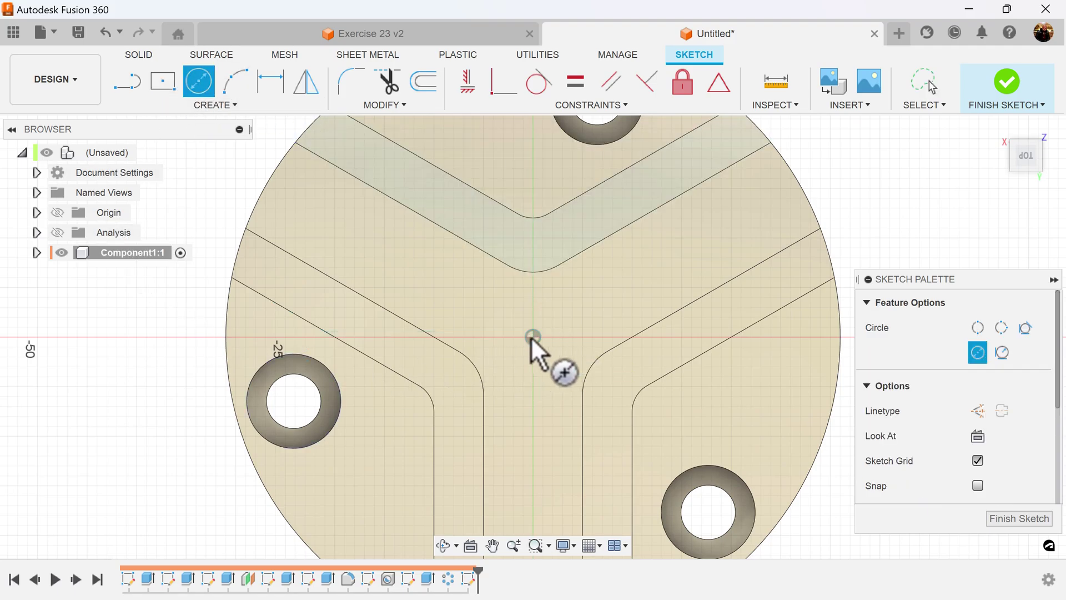
pyautogui.write('20')
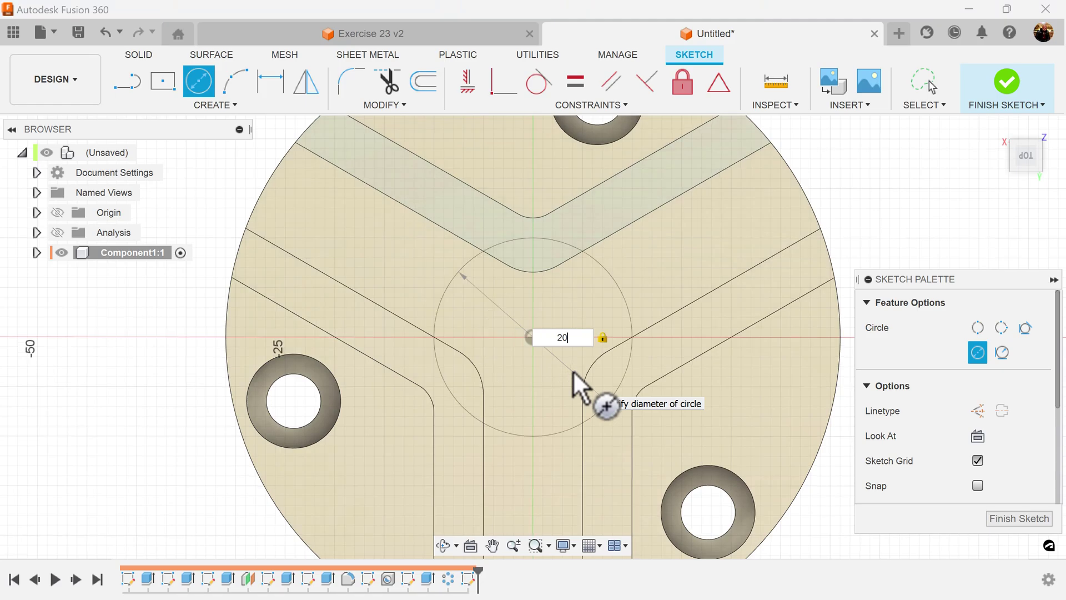
pyautogui.press('Return')
pyautogui.press('Return')
pyautogui.keyDown('shift'); pyautogui.moveTo(591, 337); pyautogui.dragTo(500, 155, button='middle'); pyautogui.keyUp('shift')
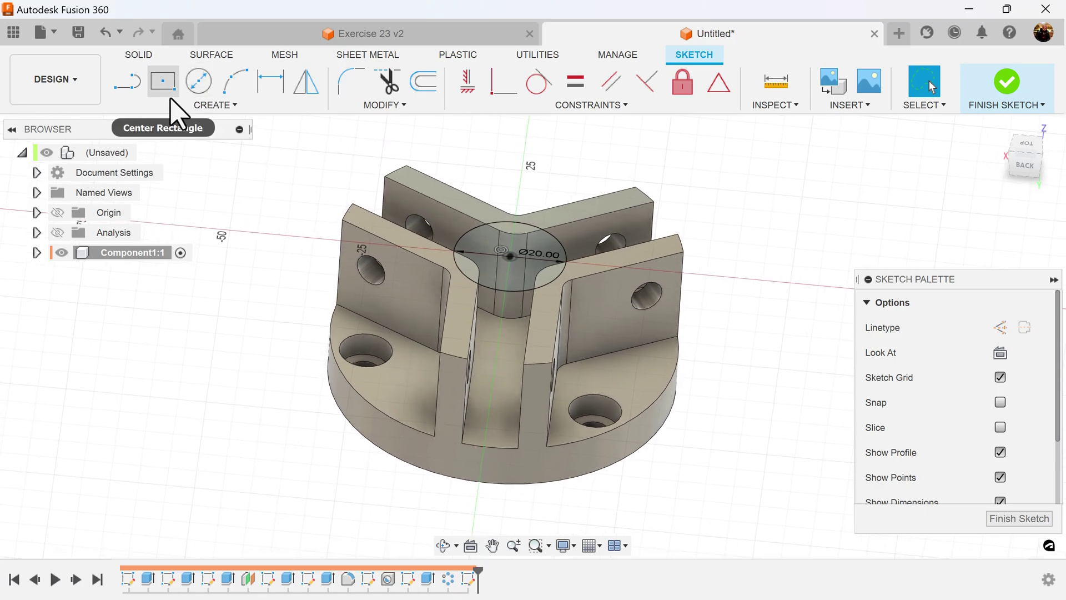
# Extrude both circle profiles as a Cut, extent To Object, reaching the part's bottom face
pyautogui.press('e')
pyautogui.click(537, 314)
pyautogui.keyDown('shift'); pyautogui.moveTo(542, 321); pyautogui.dragTo(524, 275, button='middle'); pyautogui.keyUp('shift')
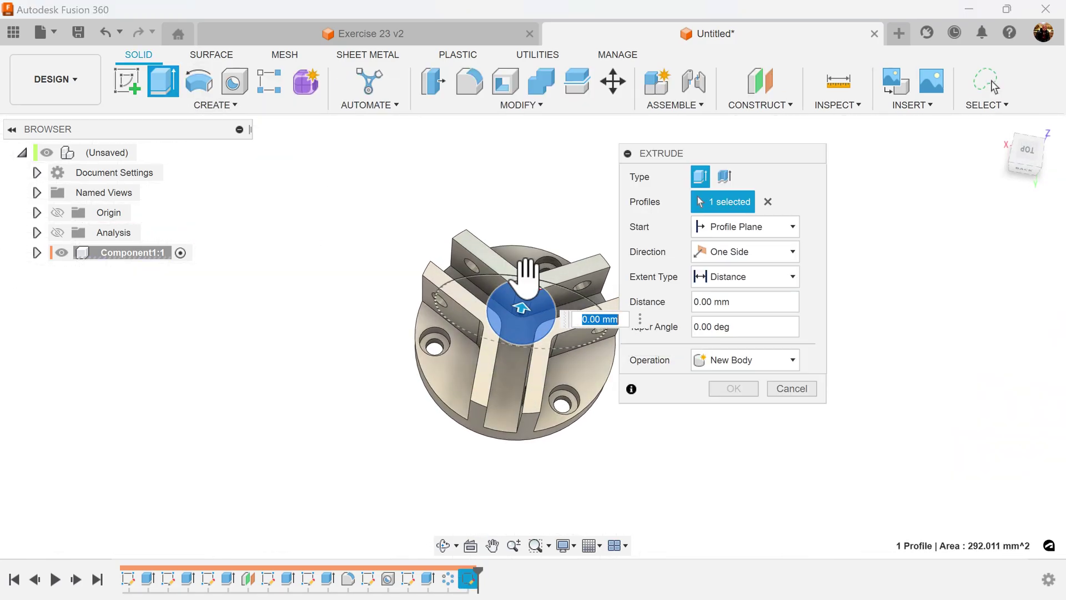
pyautogui.click(533, 300)
pyautogui.keyDown('shift'); pyautogui.moveTo(945, 439); pyautogui.dragTo(878, 350, button='middle'); pyautogui.keyUp('shift')
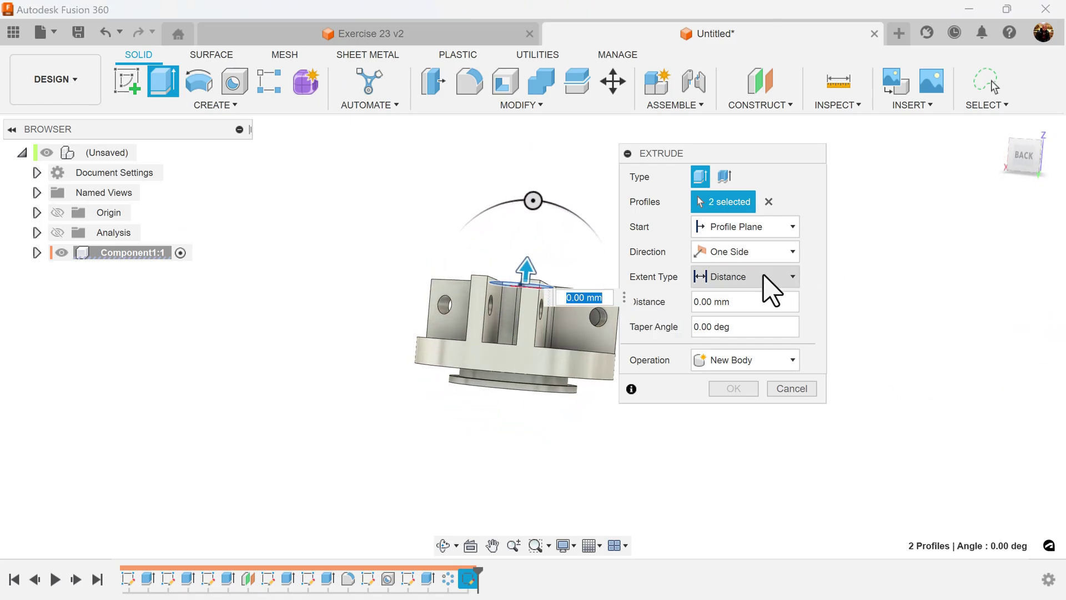
pyautogui.click(766, 274)
pyautogui.keyDown('shift'); pyautogui.moveTo(739, 322); pyautogui.dragTo(507, 435, button='middle'); pyautogui.keyUp('shift')
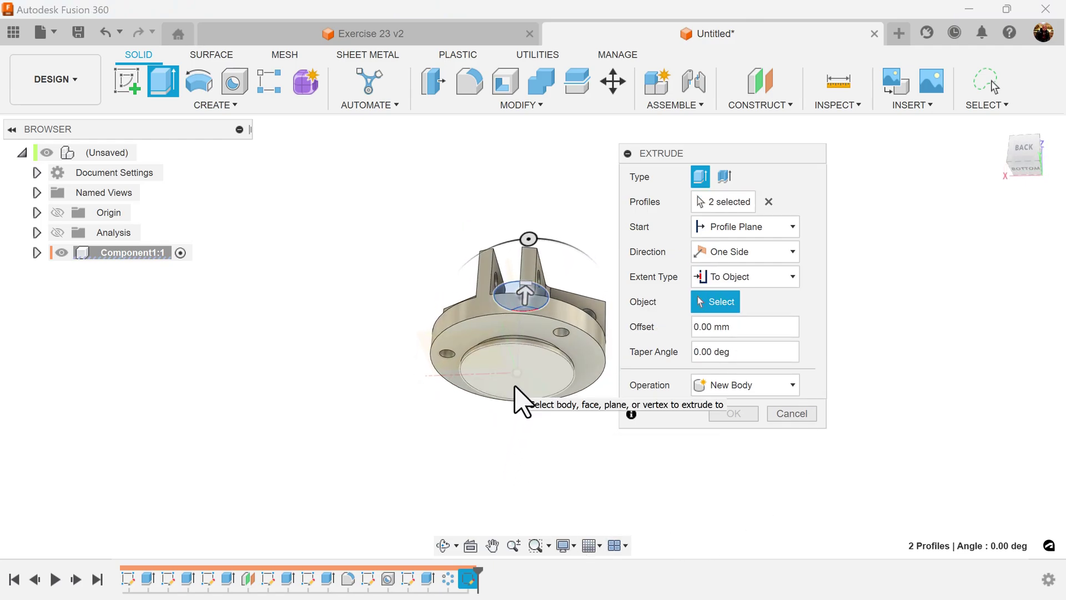
pyautogui.click(522, 401)
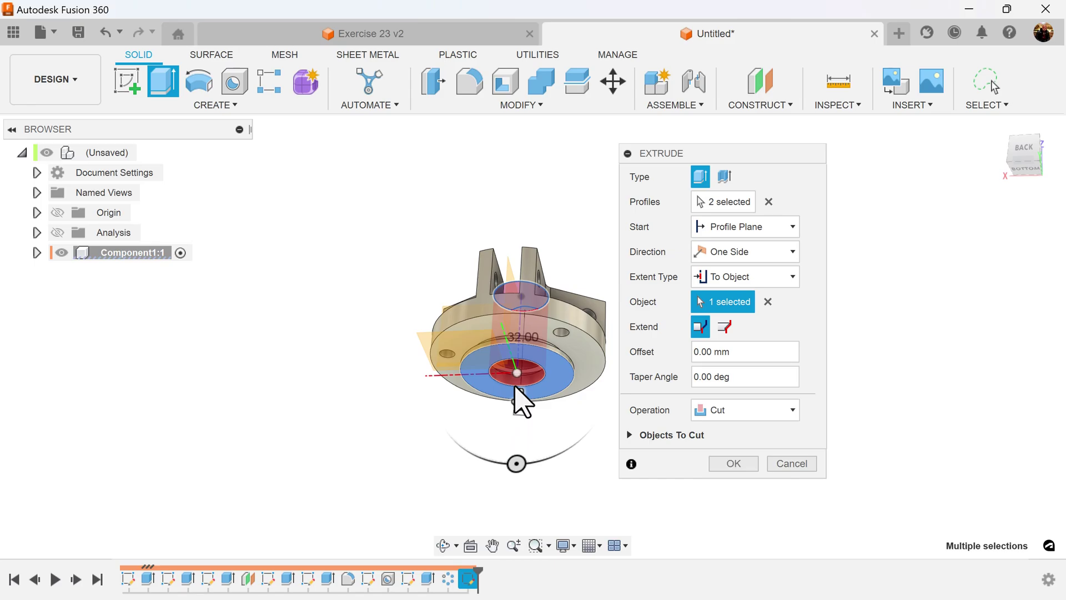
pyautogui.click(749, 465)
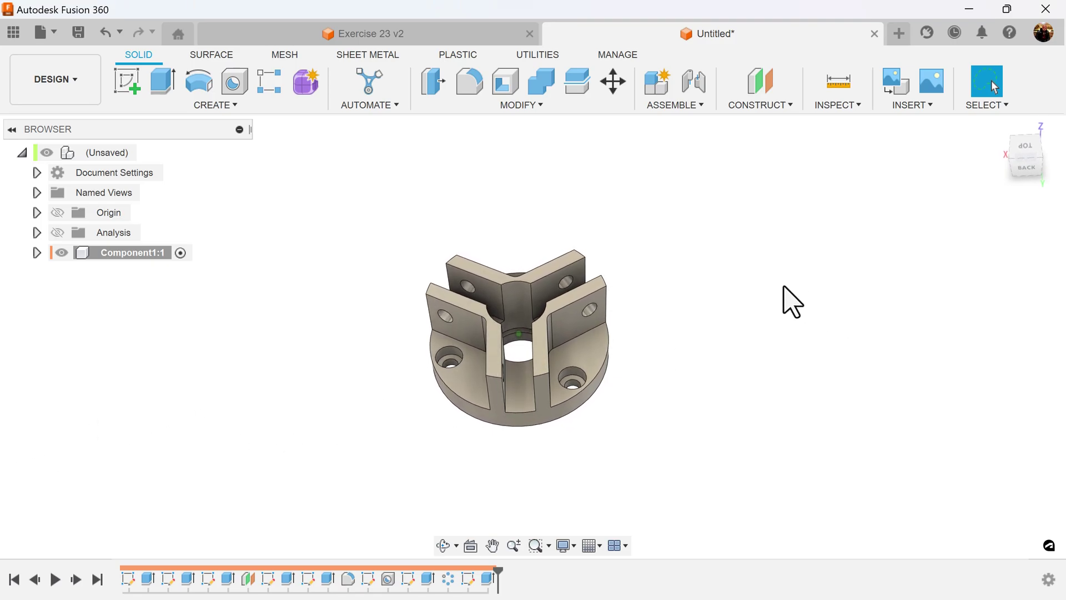
# Apply a 4 mm equal-distance chamfer to the inner and outer rib top edges
pyautogui.click(518, 105)
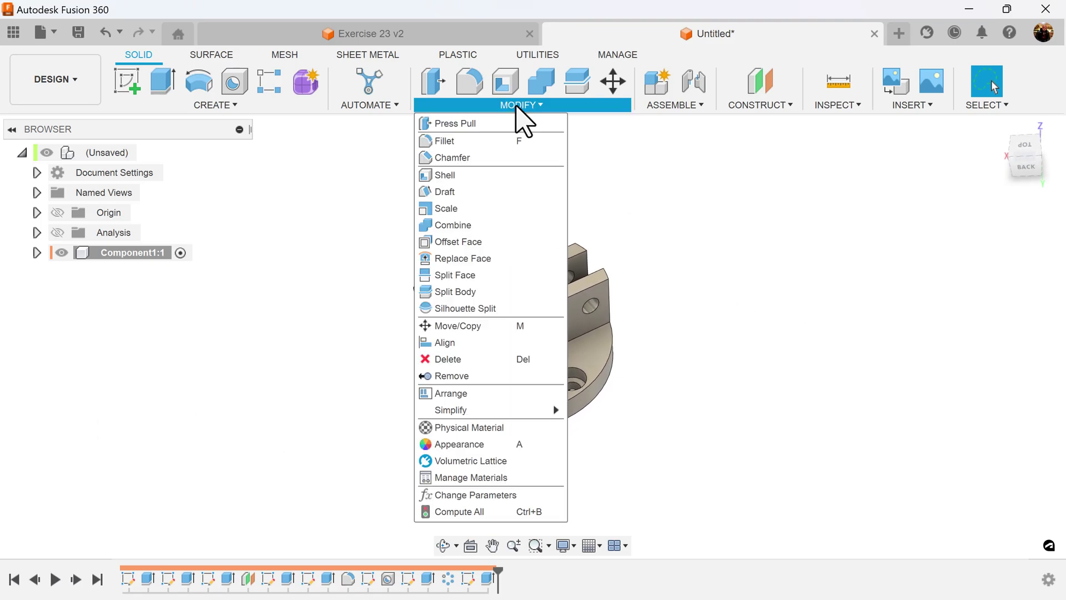
pyautogui.click(472, 157)
pyautogui.click(586, 242)
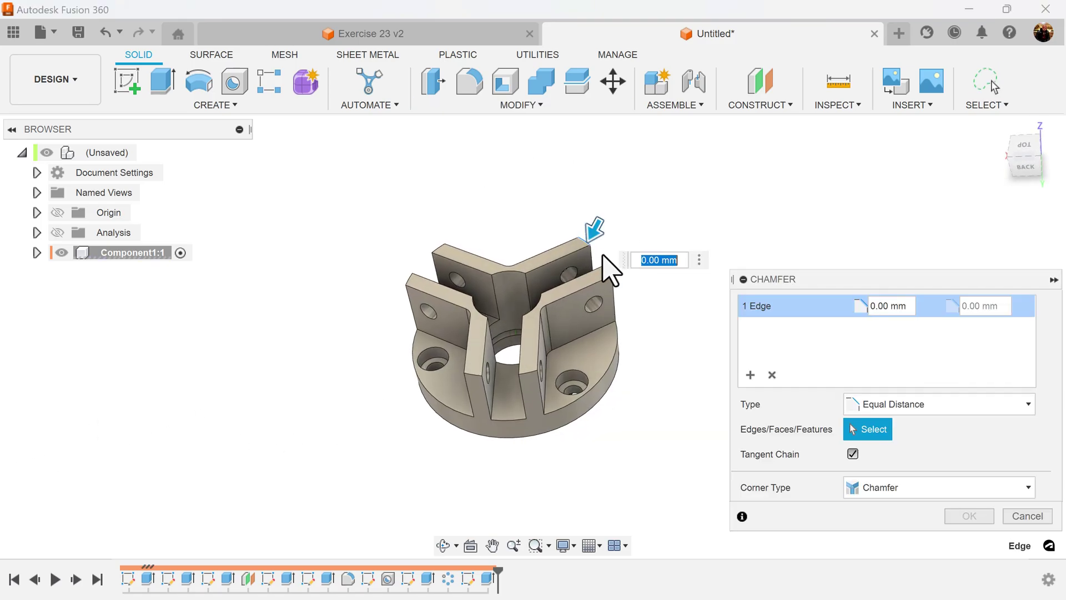
pyautogui.click(534, 305)
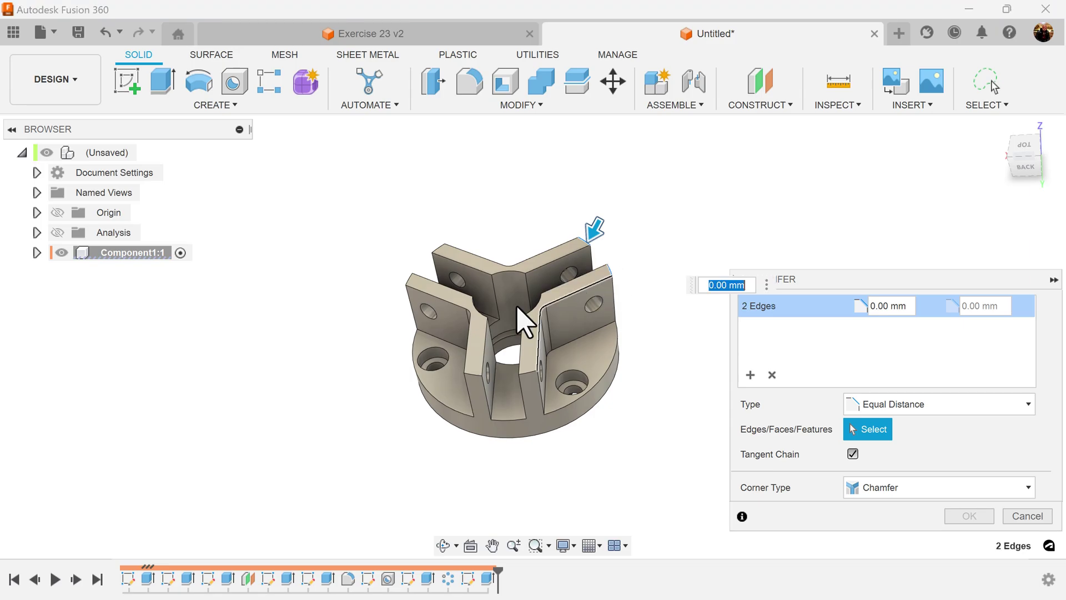
pyautogui.click(437, 248)
pyautogui.click(409, 280)
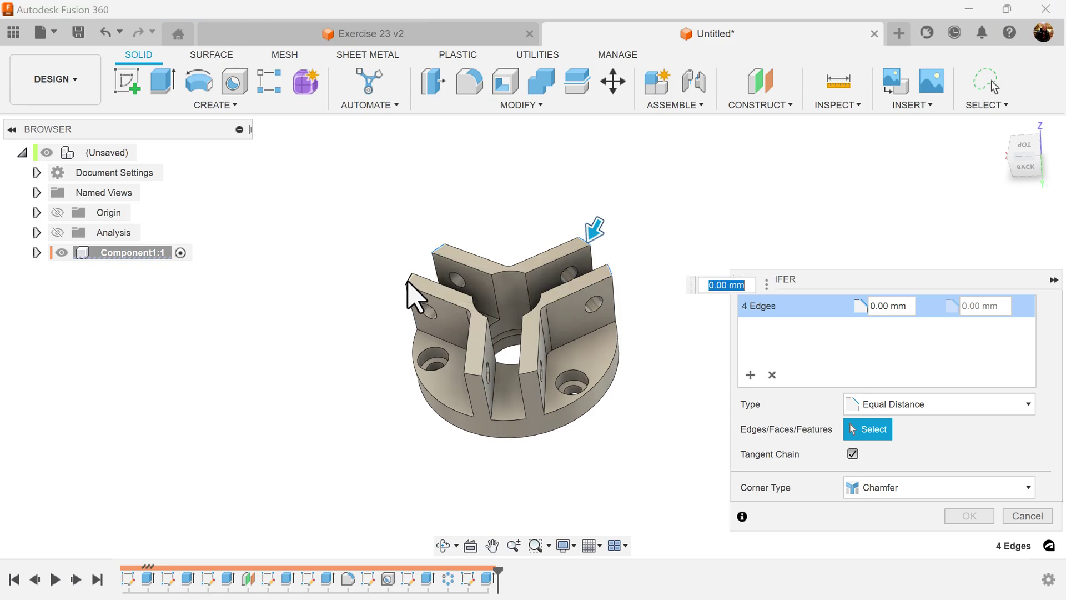
pyautogui.click(529, 374)
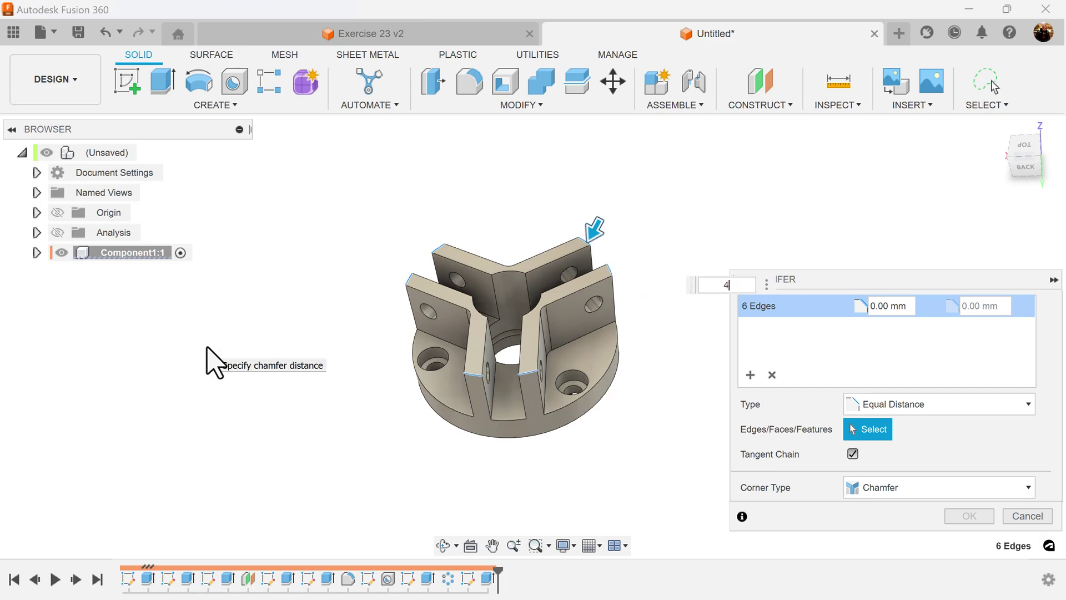
pyautogui.write('4')
pyautogui.press('Return')
pyautogui.click(971, 516)
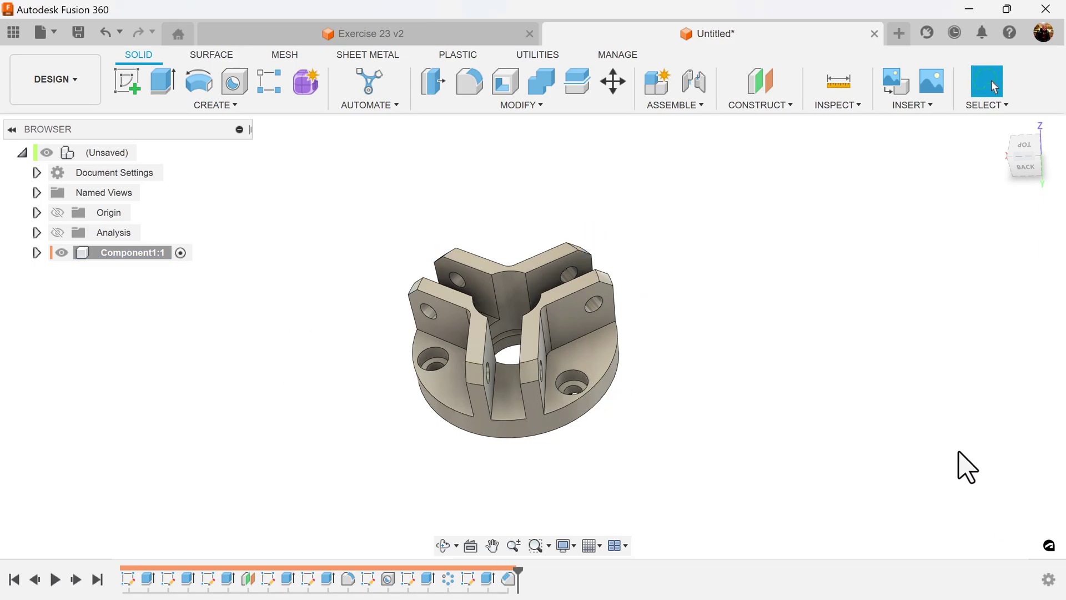
pyautogui.keyDown('shift'); pyautogui.moveTo(844, 323); pyautogui.dragTo(848, 321, button='middle'); pyautogui.keyUp('shift')
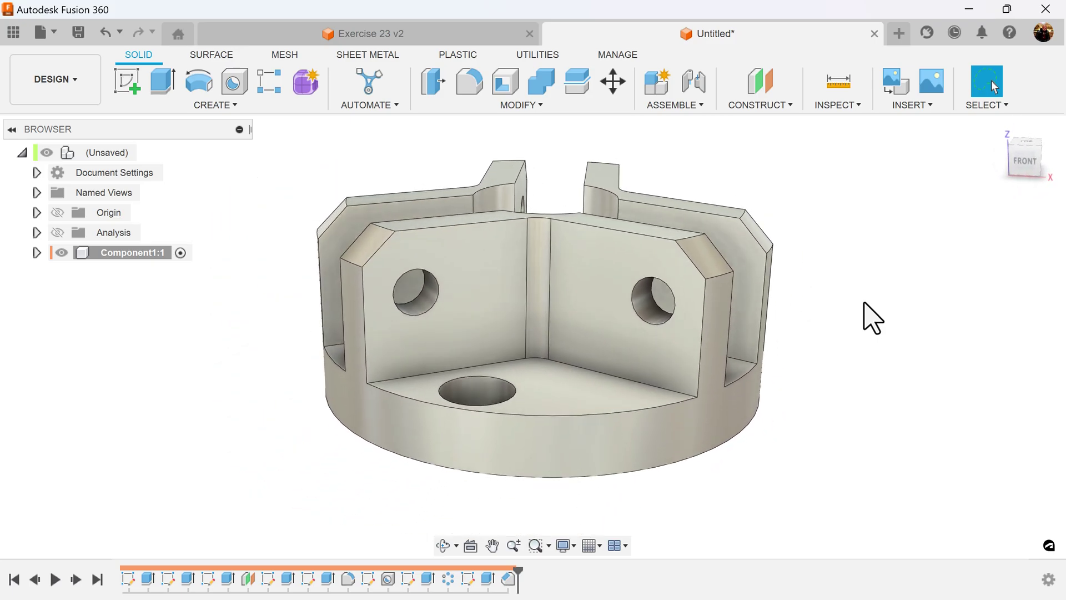